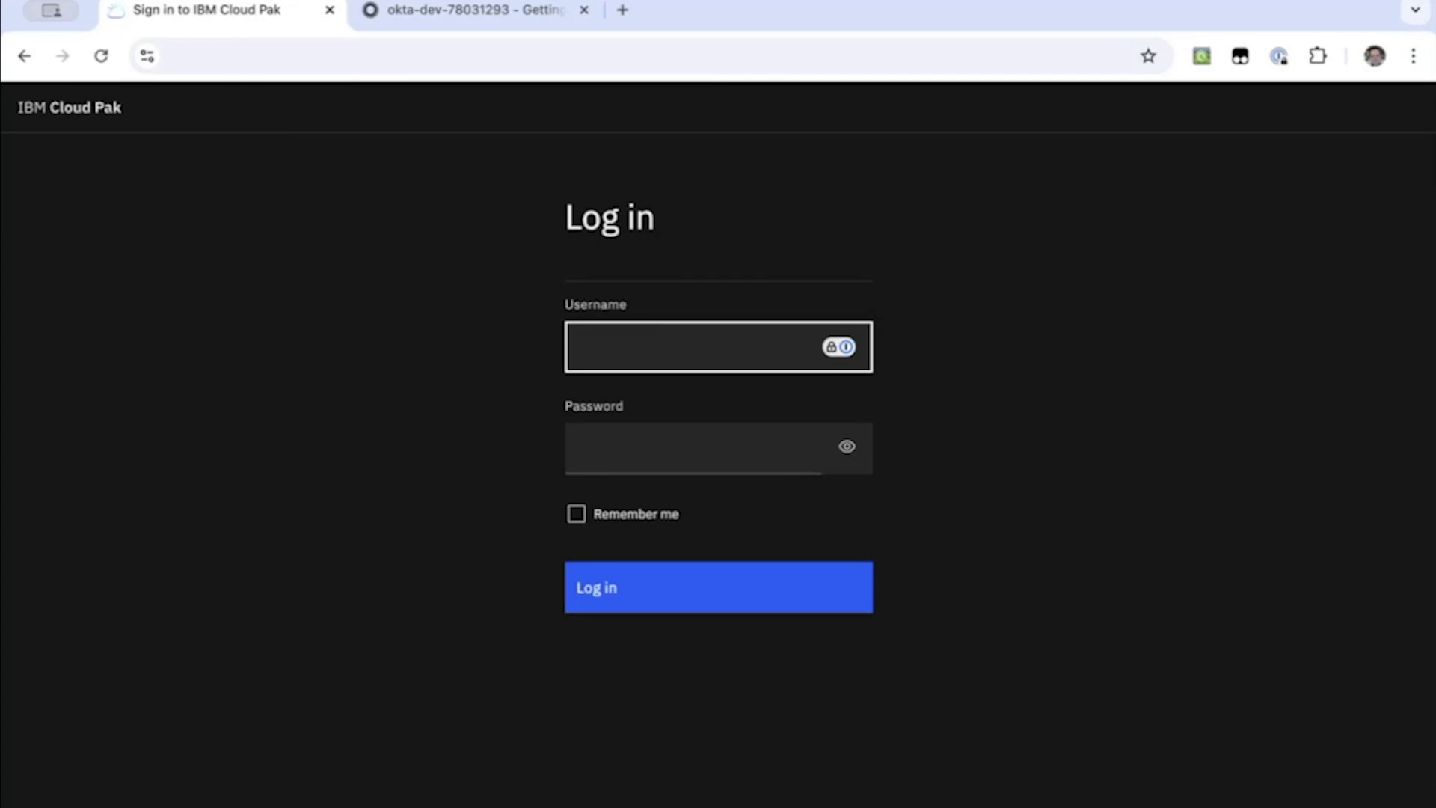
Sign in to Cloud Pak for Integration as integration-admin with the saved password.
{"action": "type", "text": "integration-admin"}
{"action": "key", "text": "Tab"}
{"action": "key", "text": "ctrl+v"}
{"action": "key", "text": "Return"}
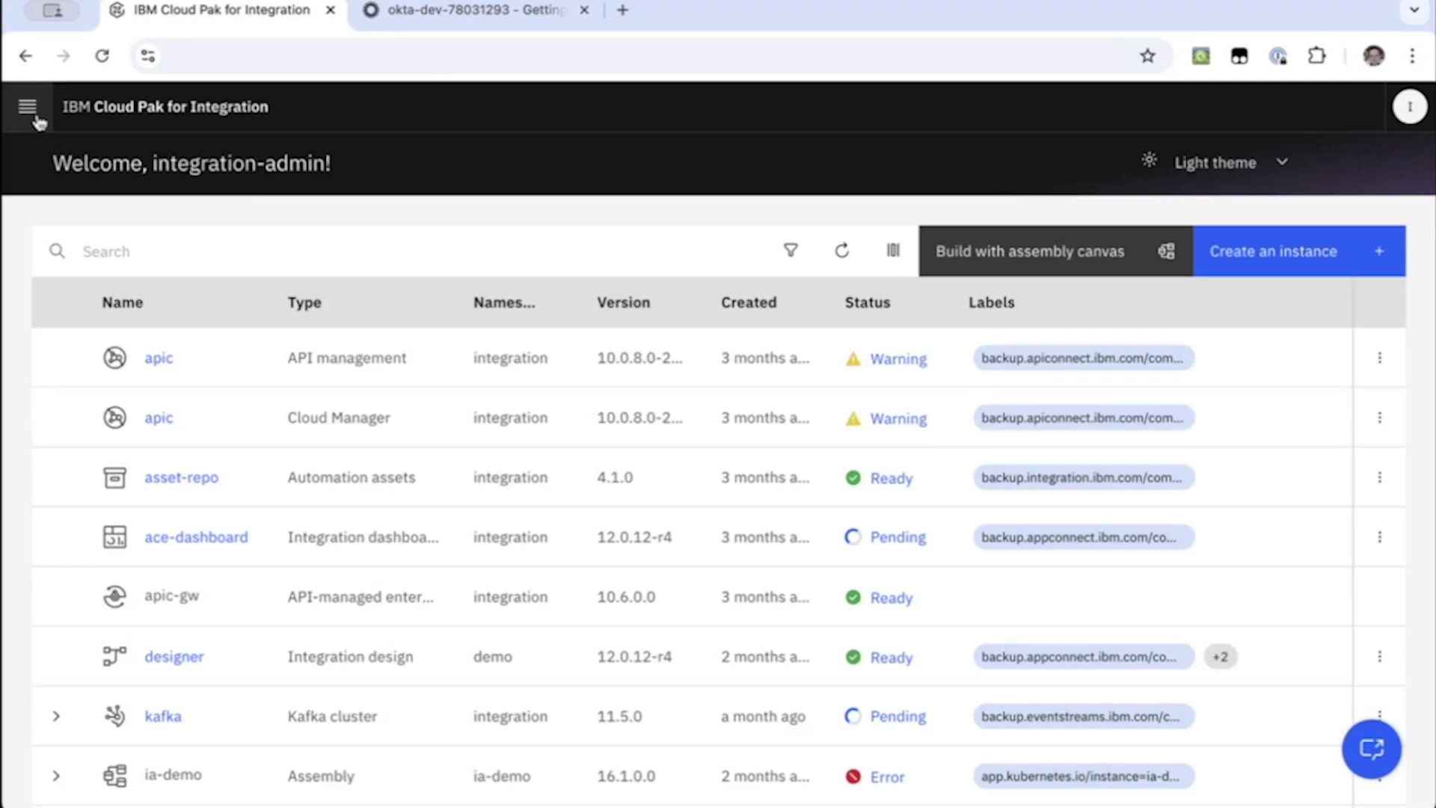
Open Access control under Administration from the navigation menu.
{"action": "left_click", "coordinate": [30, 111]}
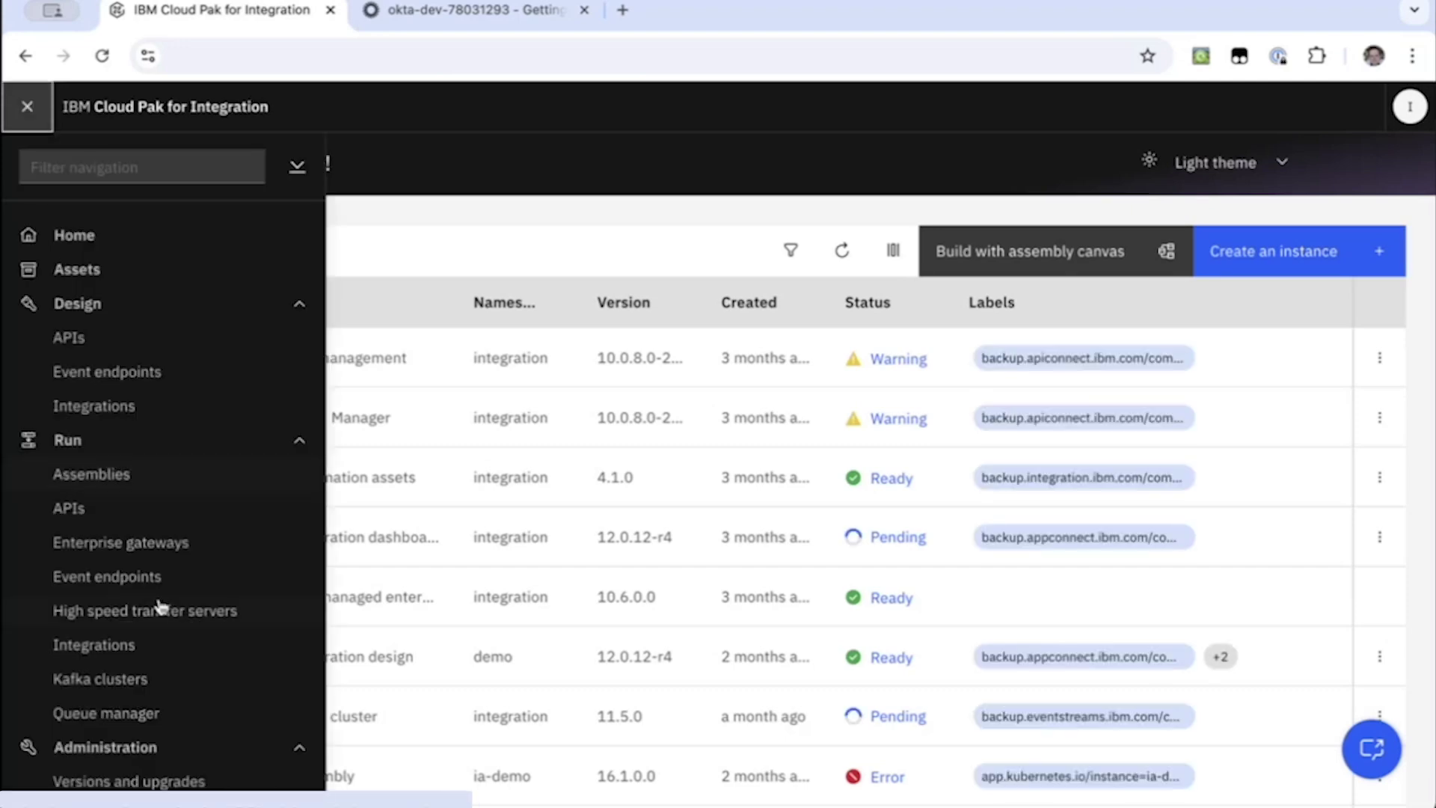
{"action": "scroll", "coordinate": [166, 642], "scroll_direction": "down", "scroll_amount": 2}
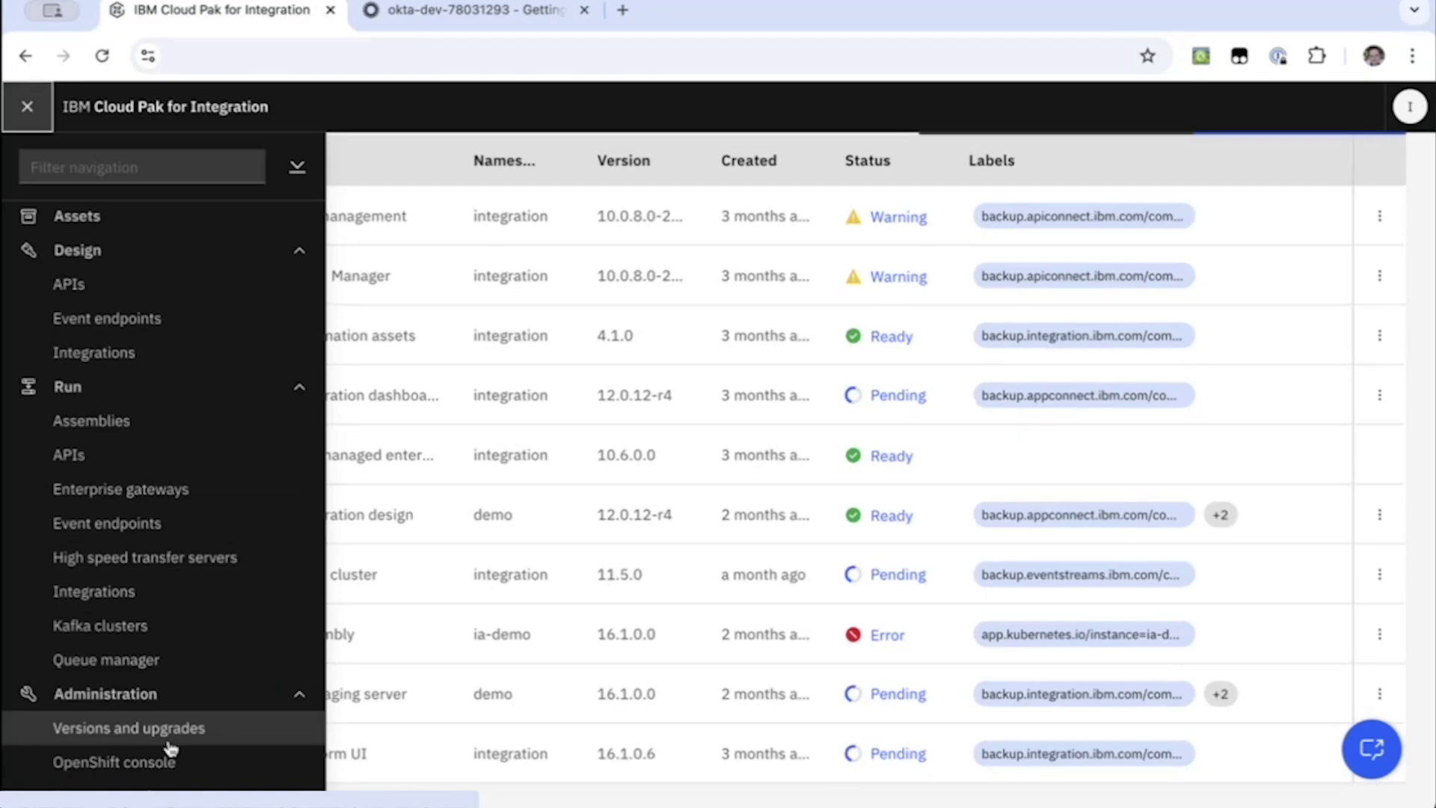
{"action": "left_click", "coordinate": [160, 794]}
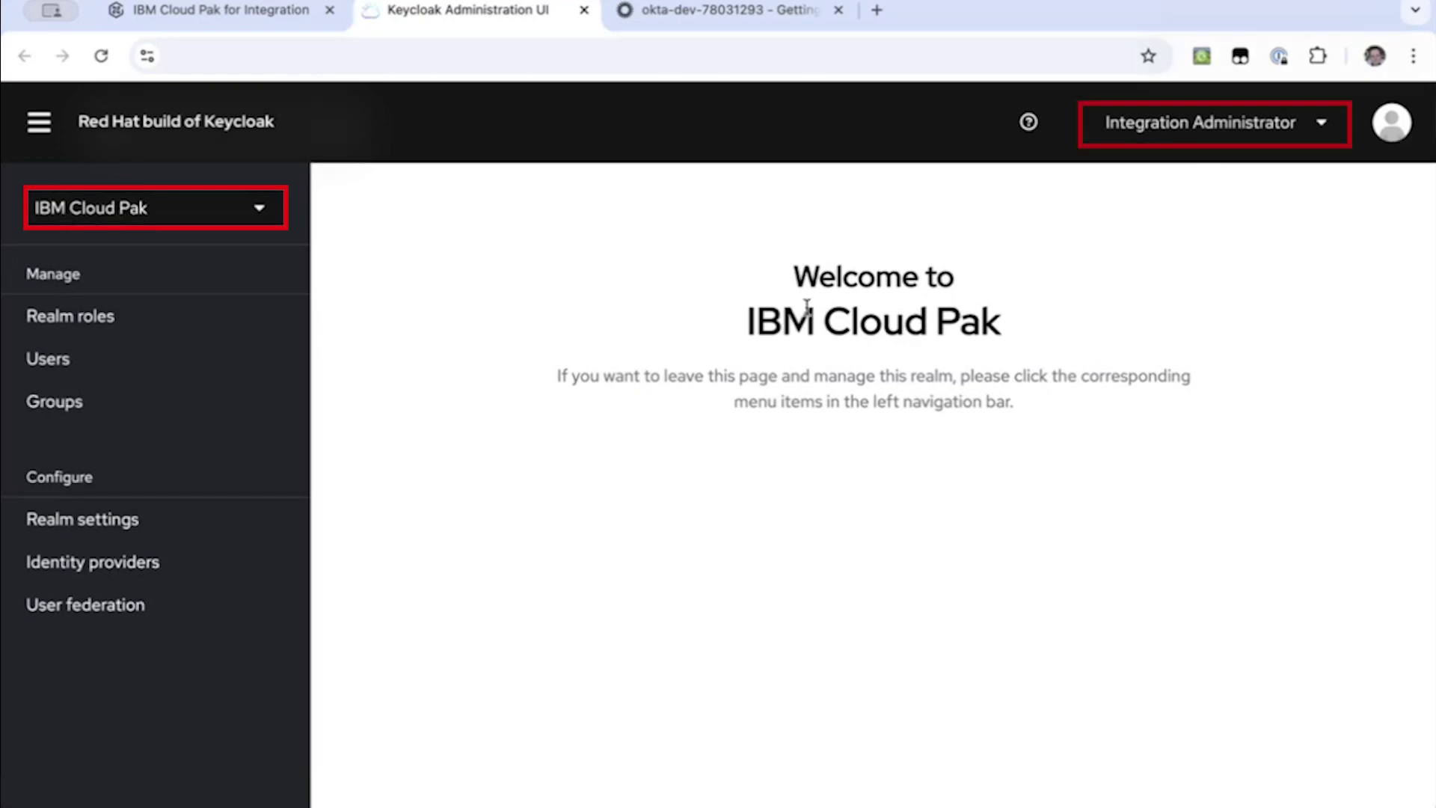
Go to Identity providers under Configure in the IBM Cloud Pak realm.
{"action": "left_click", "coordinate": [110, 570]}
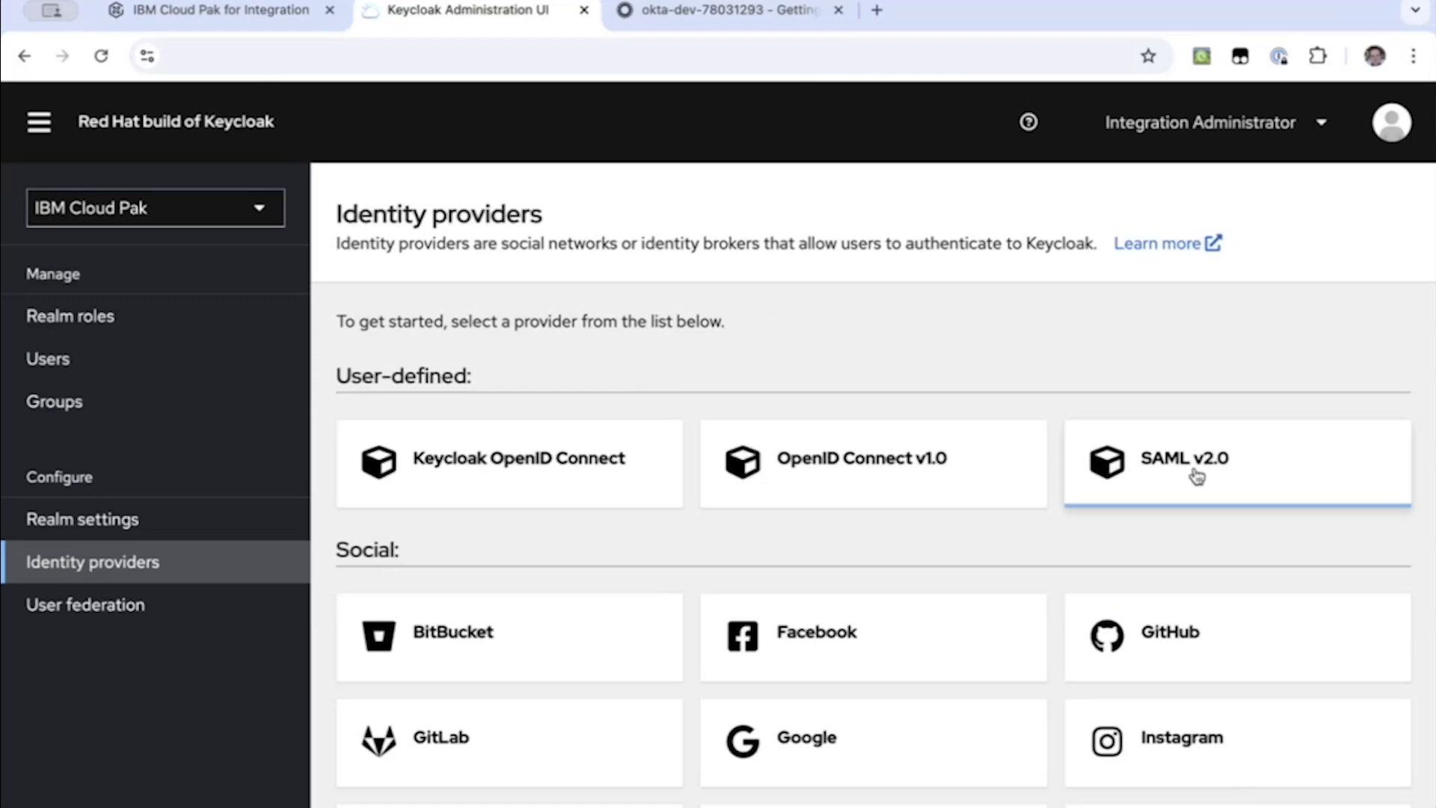
Start a SAML v2.0 identity provider and change its alias from saml to okta.
{"action": "left_click", "coordinate": [1196, 476]}
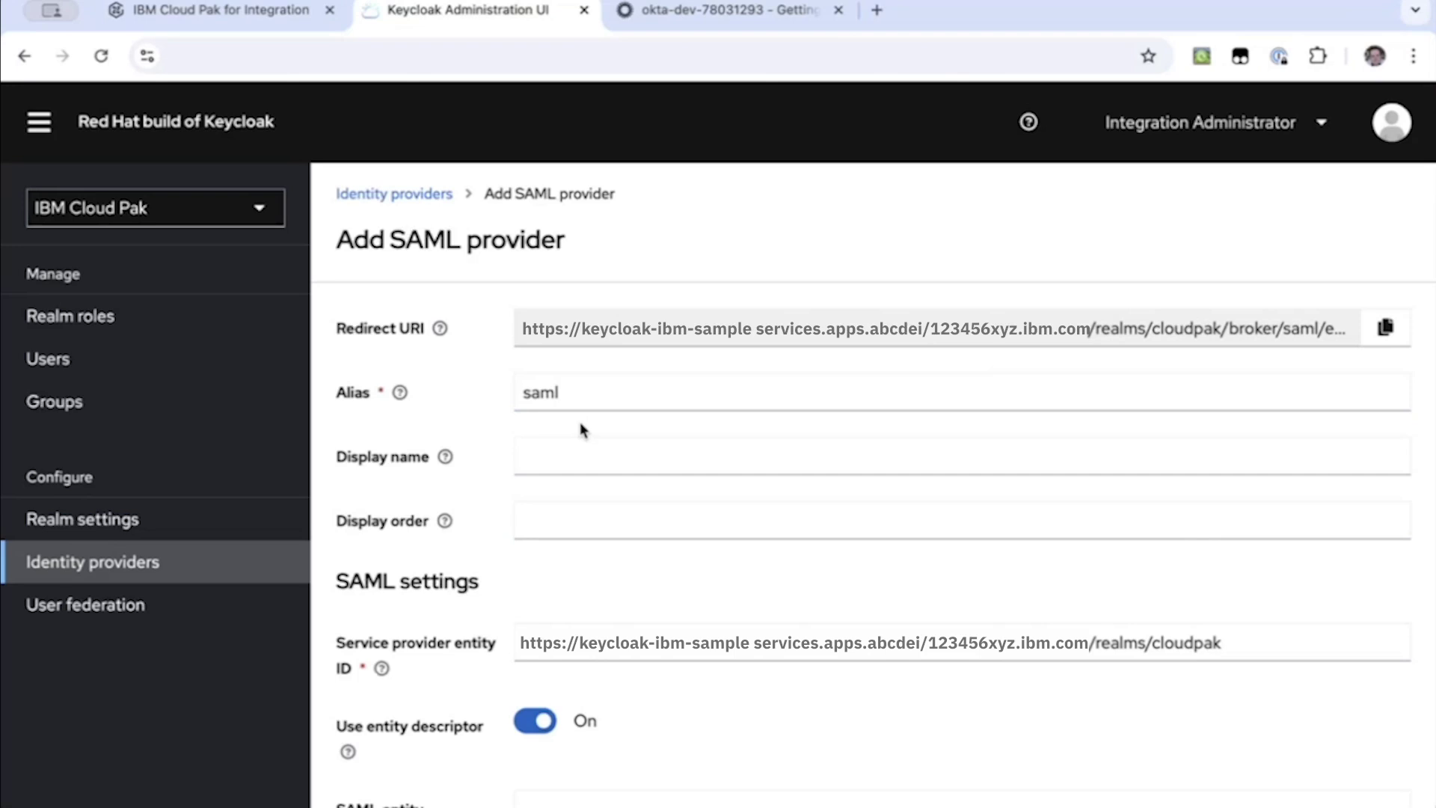
{"action": "double_click", "coordinate": [544, 395]}
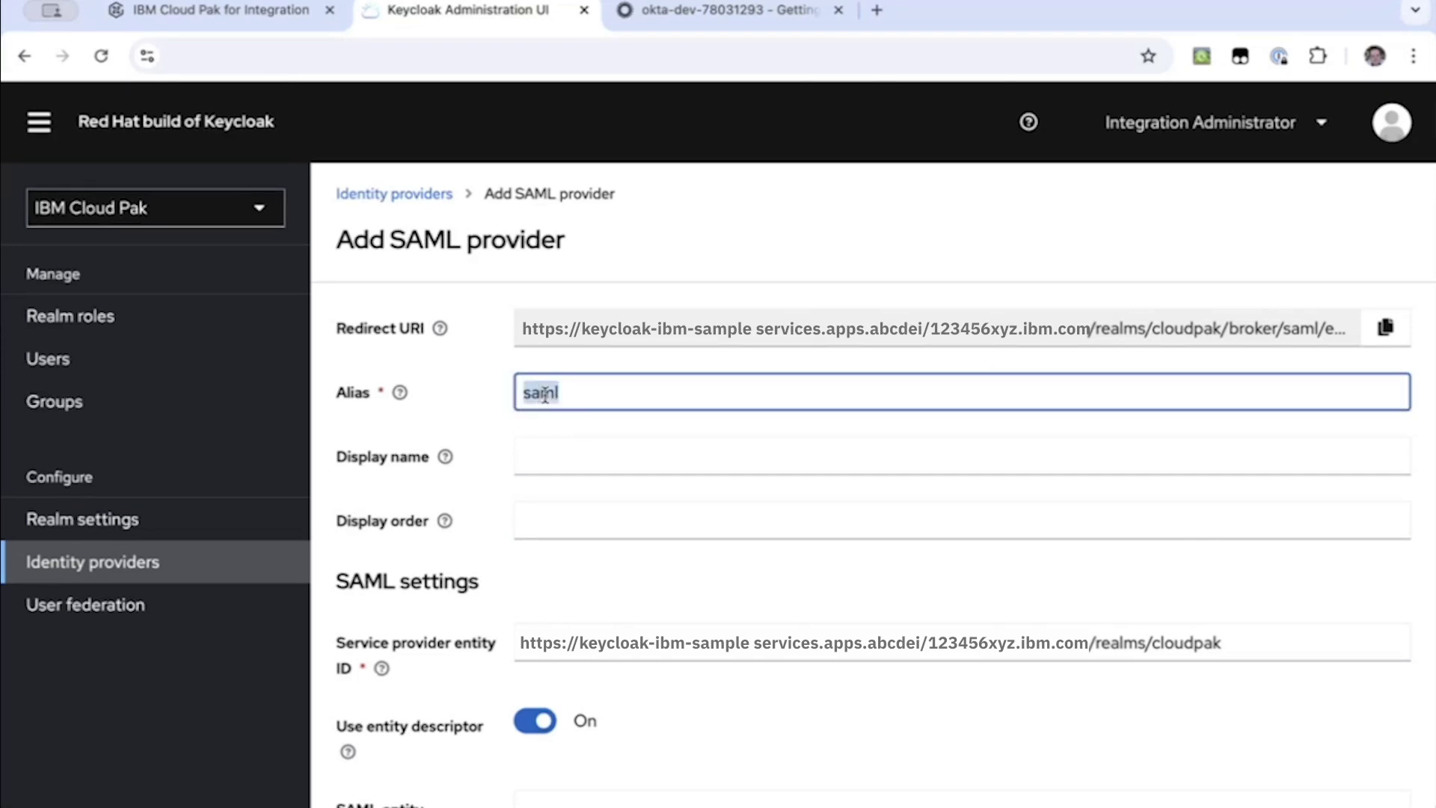
{"action": "type", "text": "okta"}
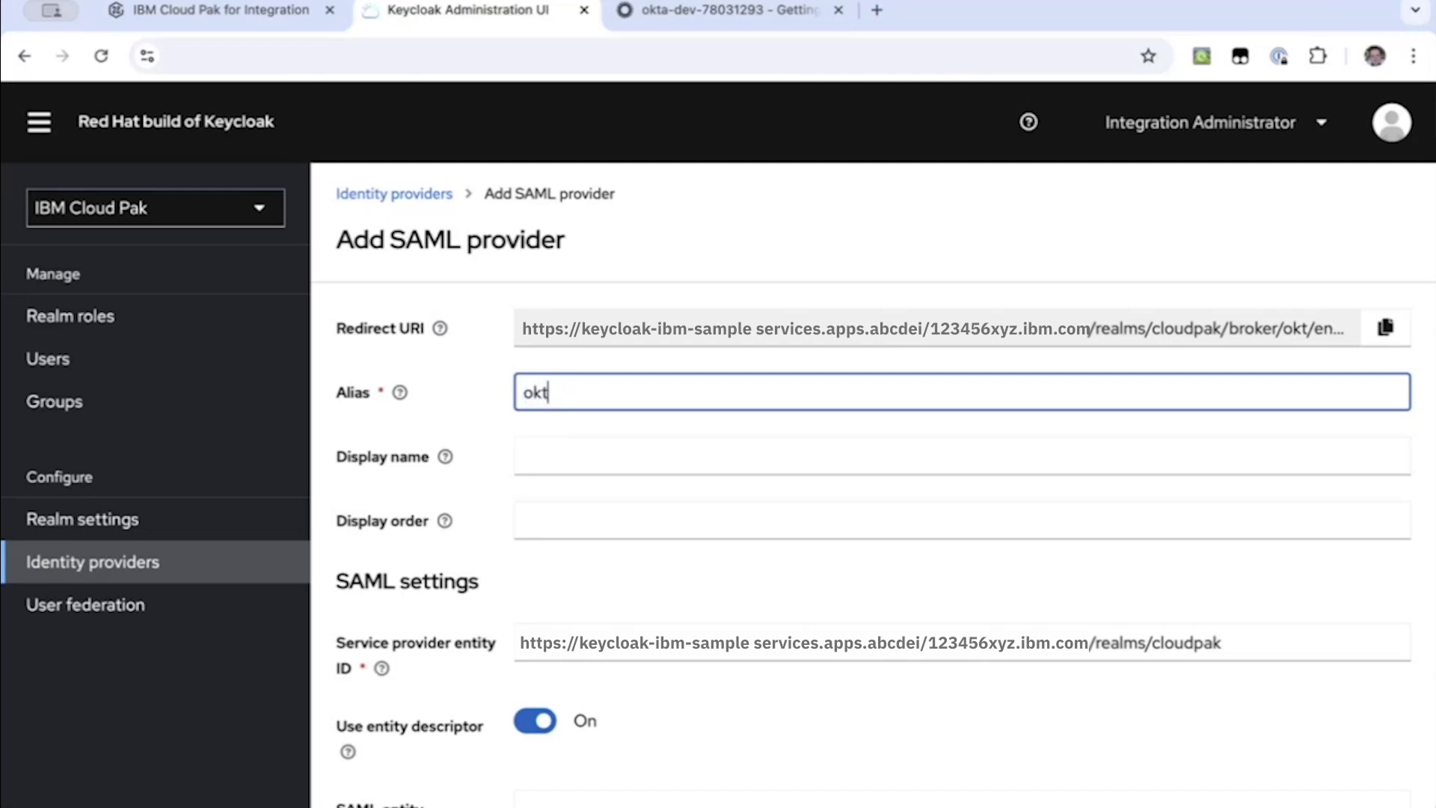
{"action": "left_click", "coordinate": [601, 452]}
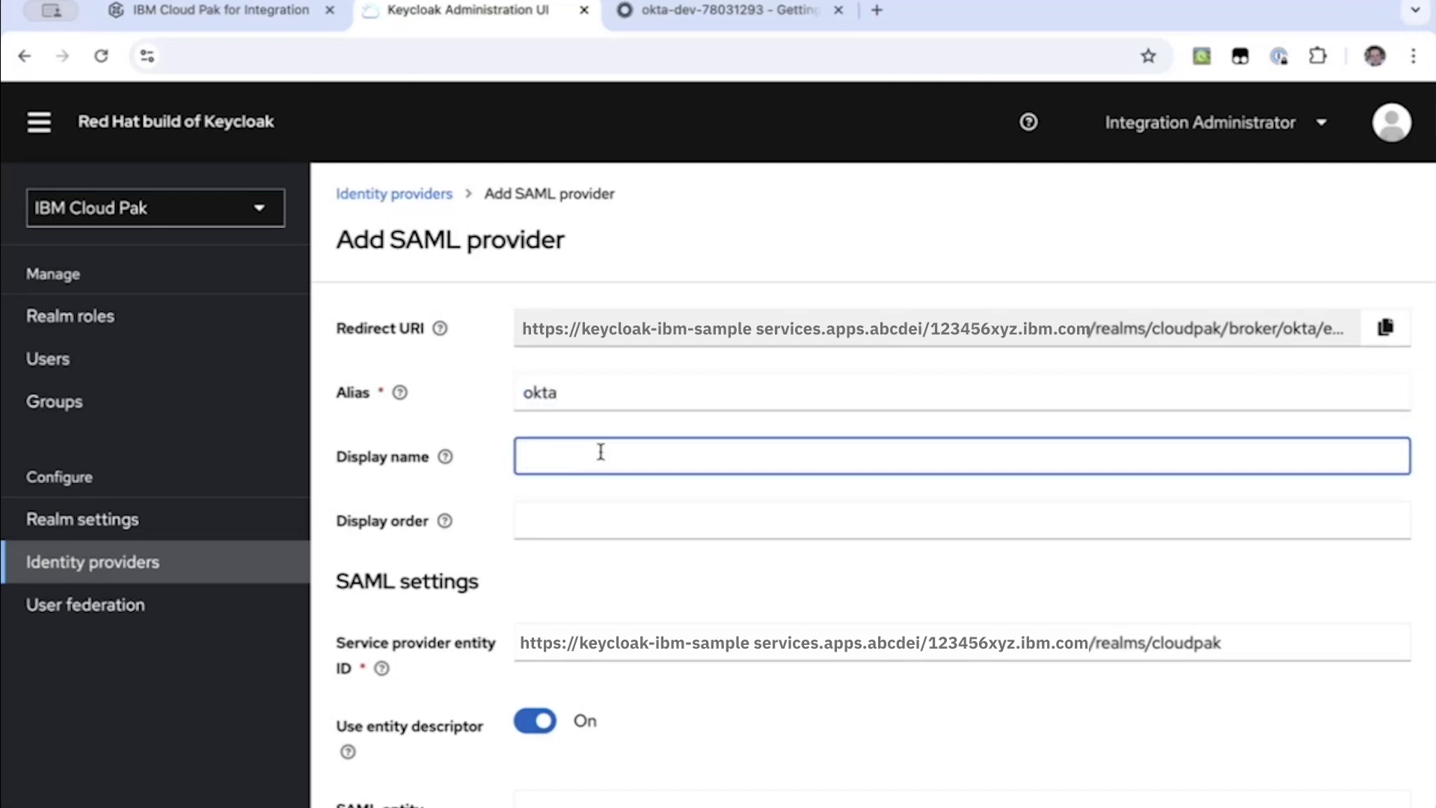
Copy the okta provider's redirect URI and switch to the Okta admin console.
{"action": "double_click", "coordinate": [1290, 328]}
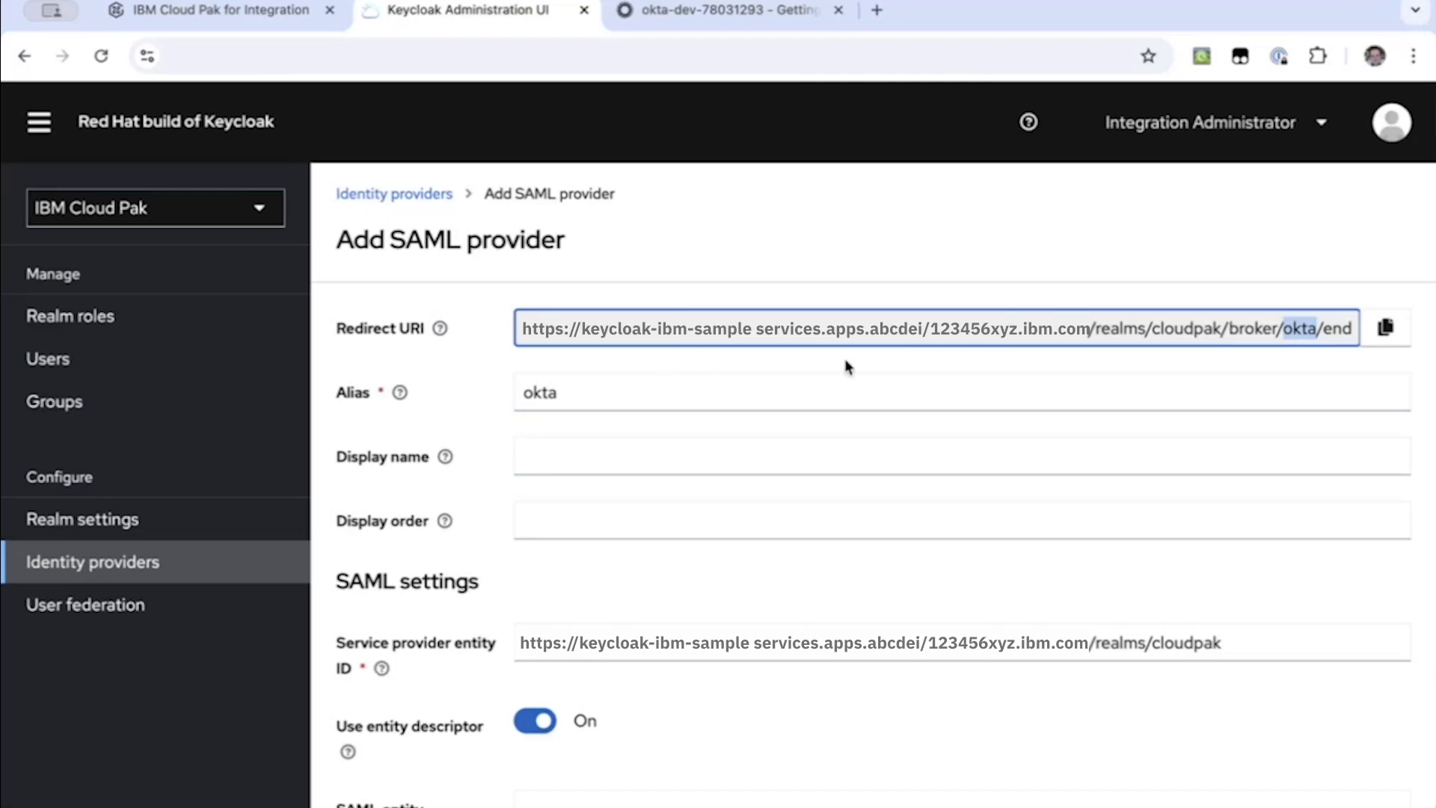
{"action": "left_click", "coordinate": [1385, 327]}
{"action": "left_click", "coordinate": [668, 23]}
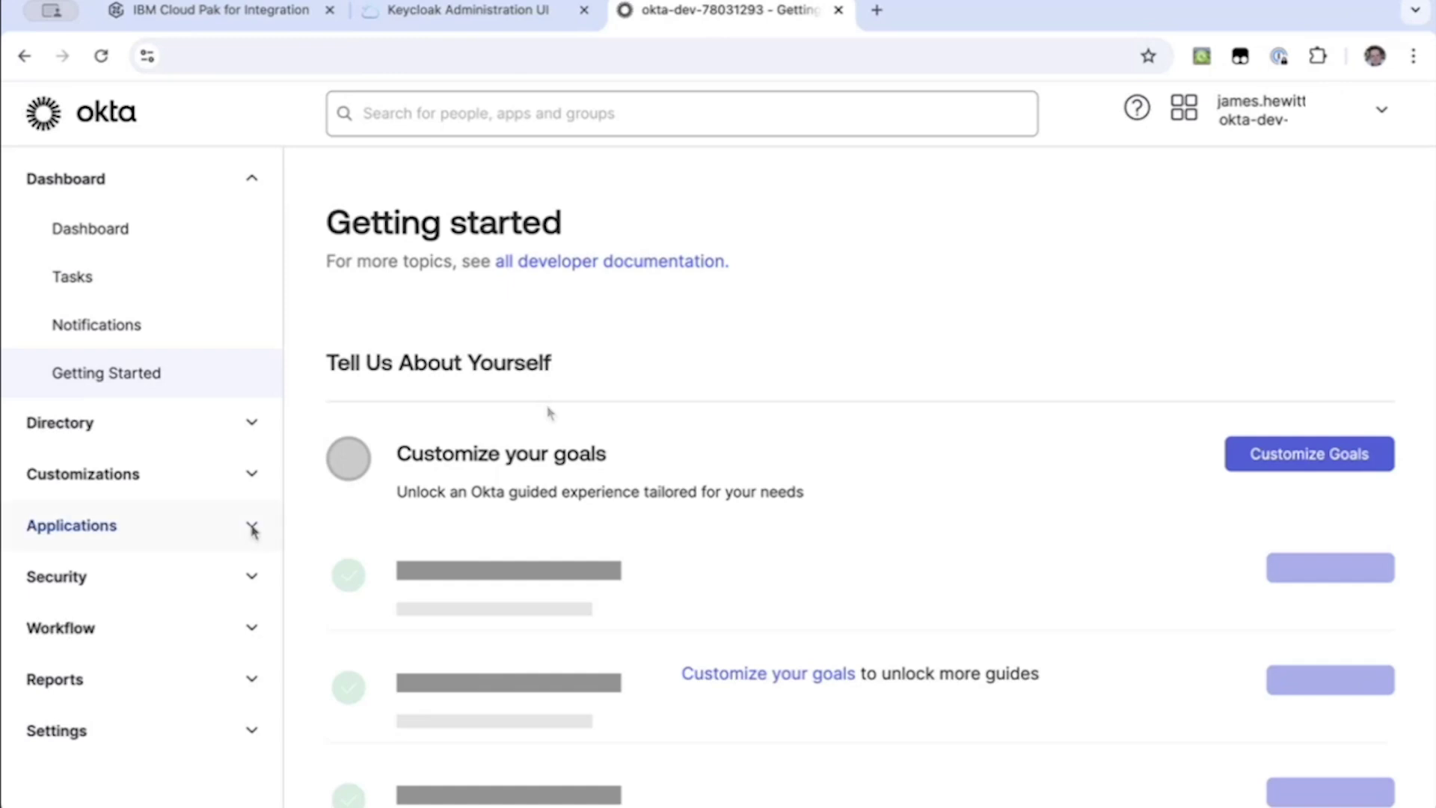
Create a SAML 2.0 app integration named CP4I under Applications and proceed to Configure SAML.
{"action": "left_click", "coordinate": [252, 524]}
{"action": "left_click", "coordinate": [116, 577]}
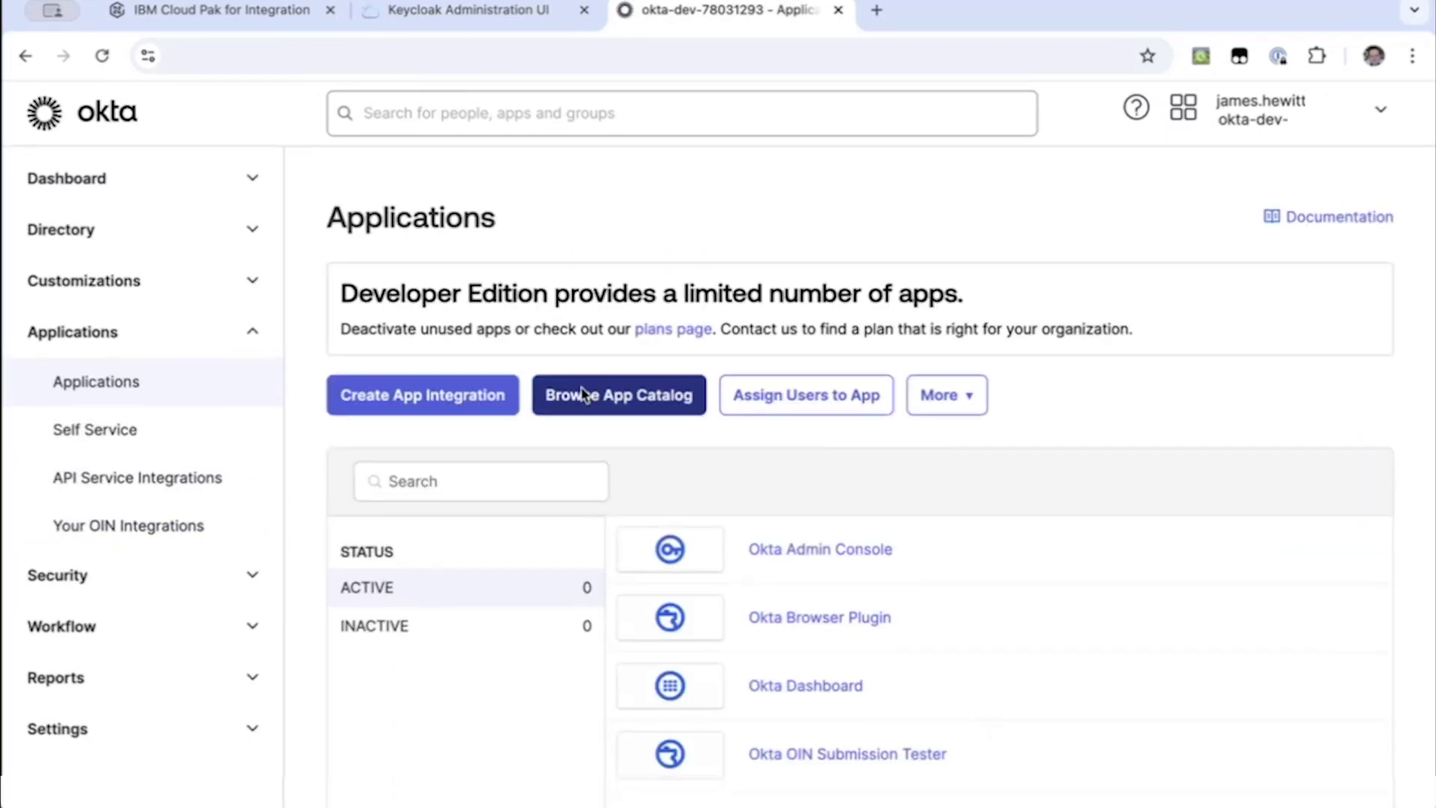
{"action": "left_click", "coordinate": [455, 407]}
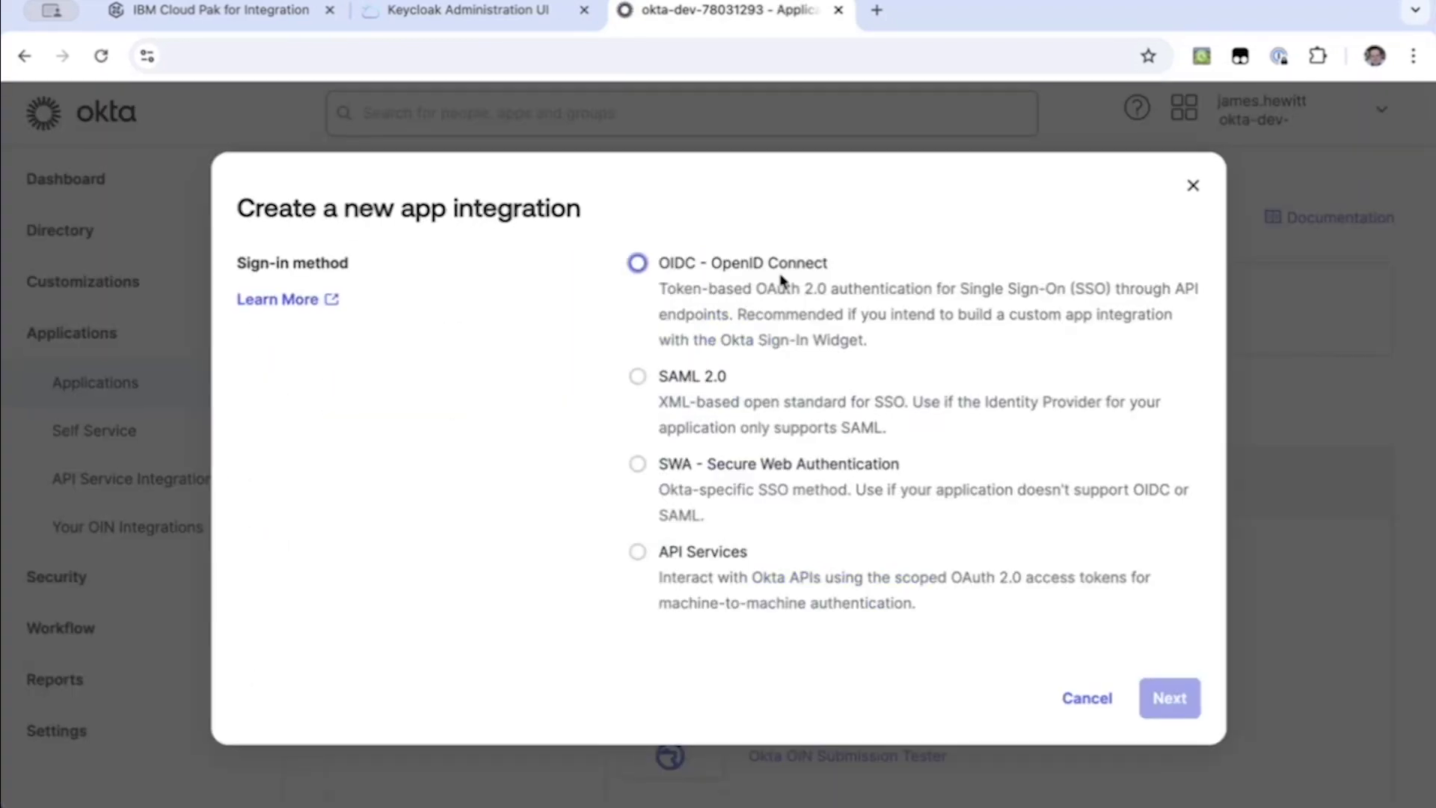
{"action": "left_click", "coordinate": [637, 377]}
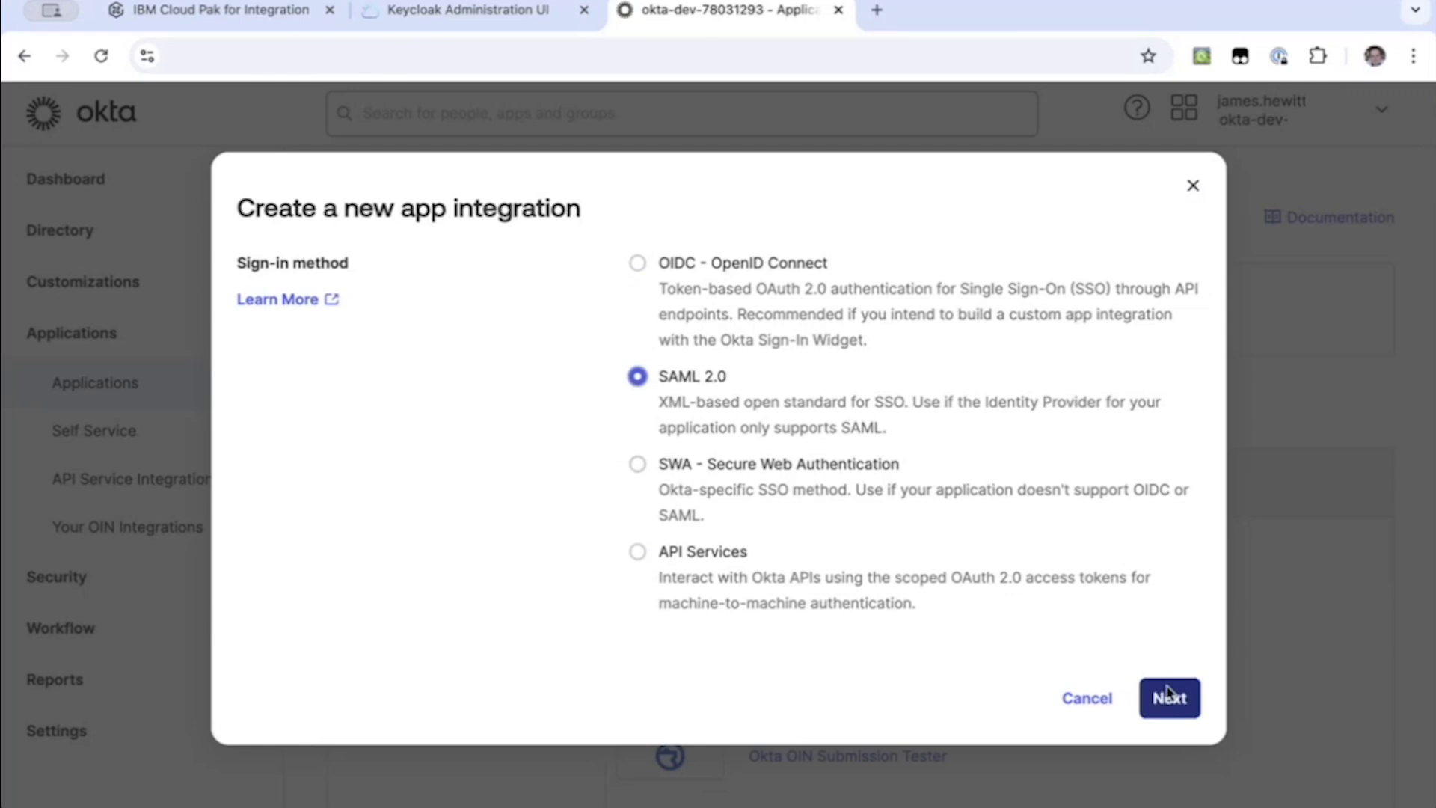
{"action": "left_click", "coordinate": [1170, 698]}
{"action": "left_click", "coordinate": [721, 464]}
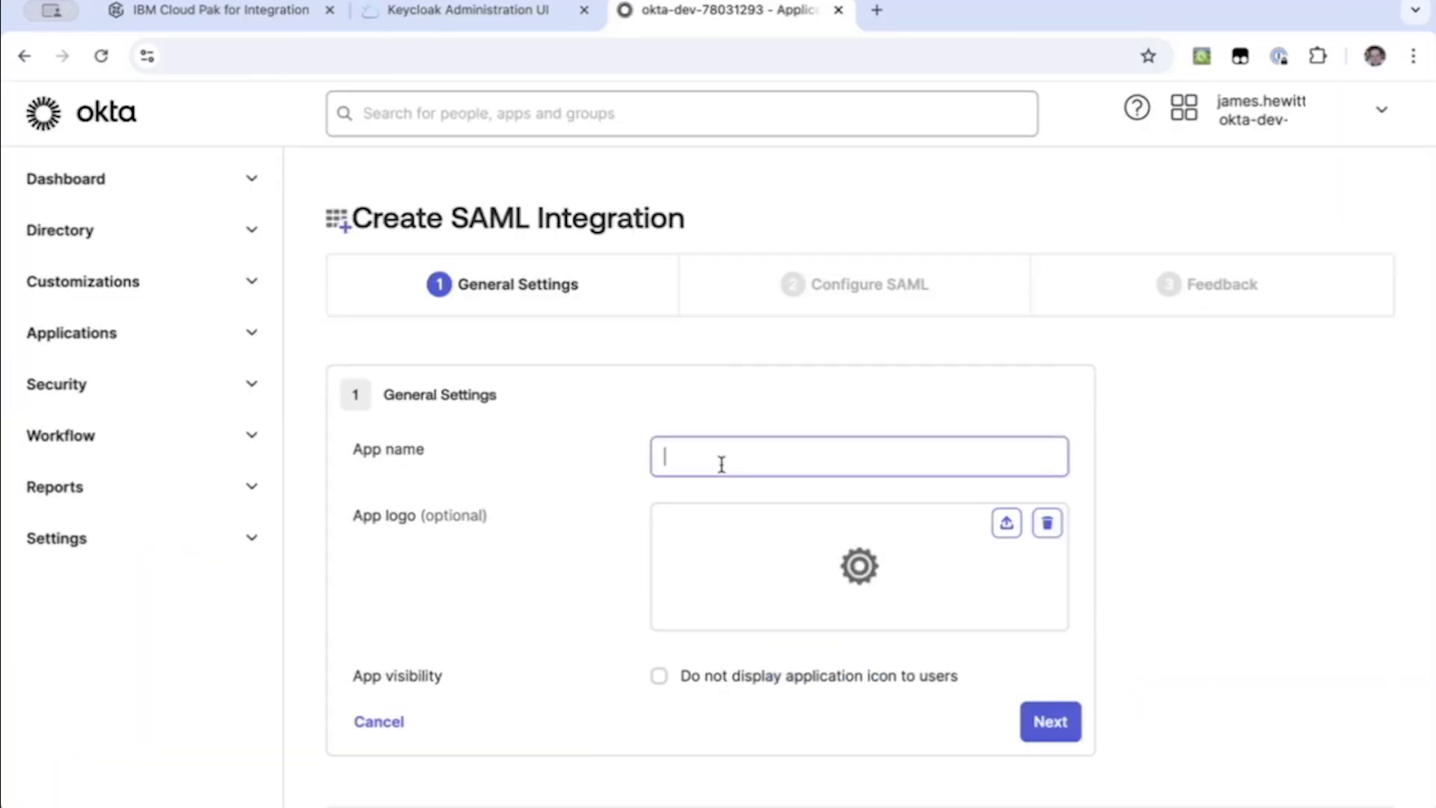
{"action": "type", "text": "CP4I"}
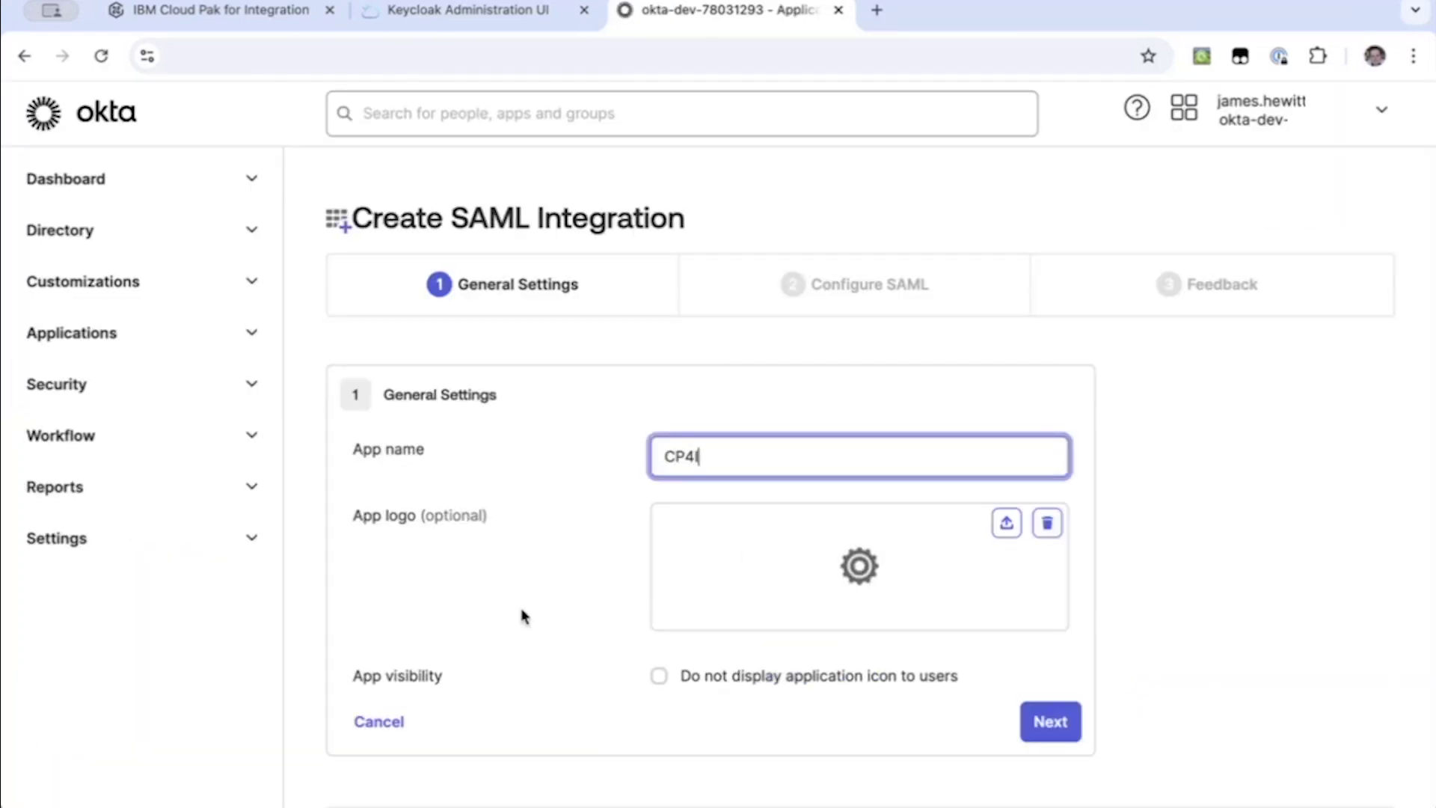
{"action": "scroll", "coordinate": [538, 612], "scroll_direction": "down", "scroll_amount": 1}
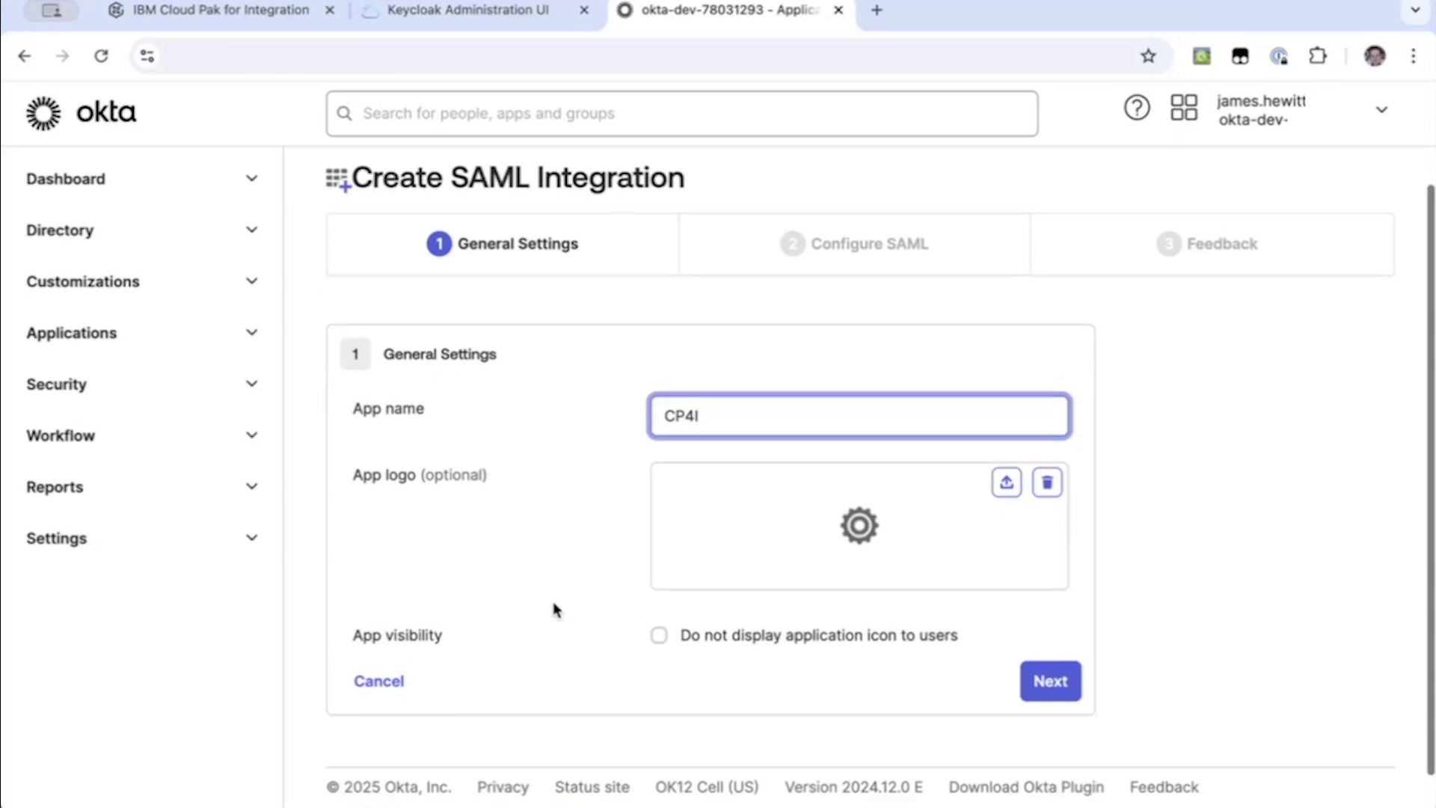
{"action": "left_click", "coordinate": [1057, 684]}
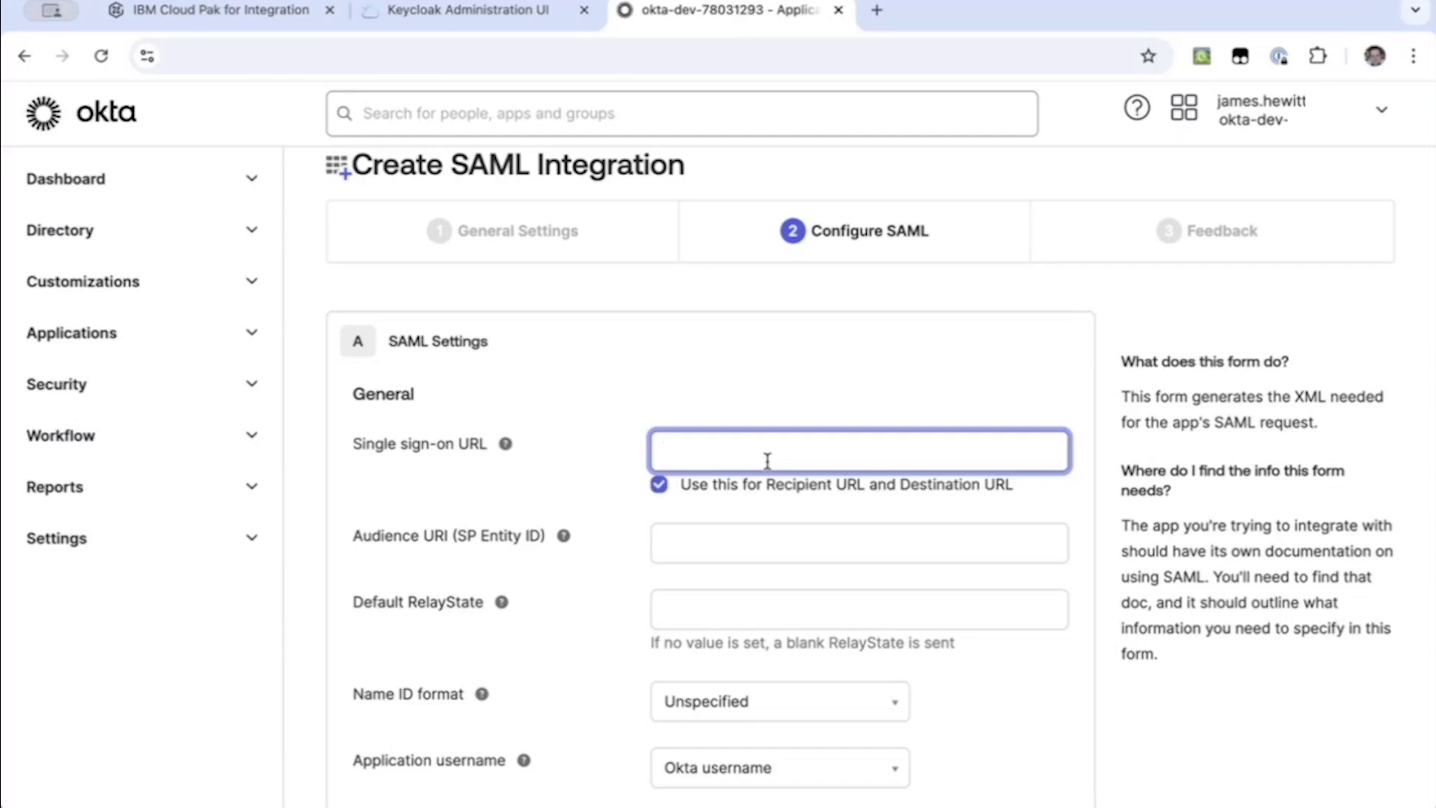
Set the single sign-on URL to Keycloak's redirect URI and copy Keycloak's service provider entity ID.
{"action": "key", "text": "ctrl+v"}
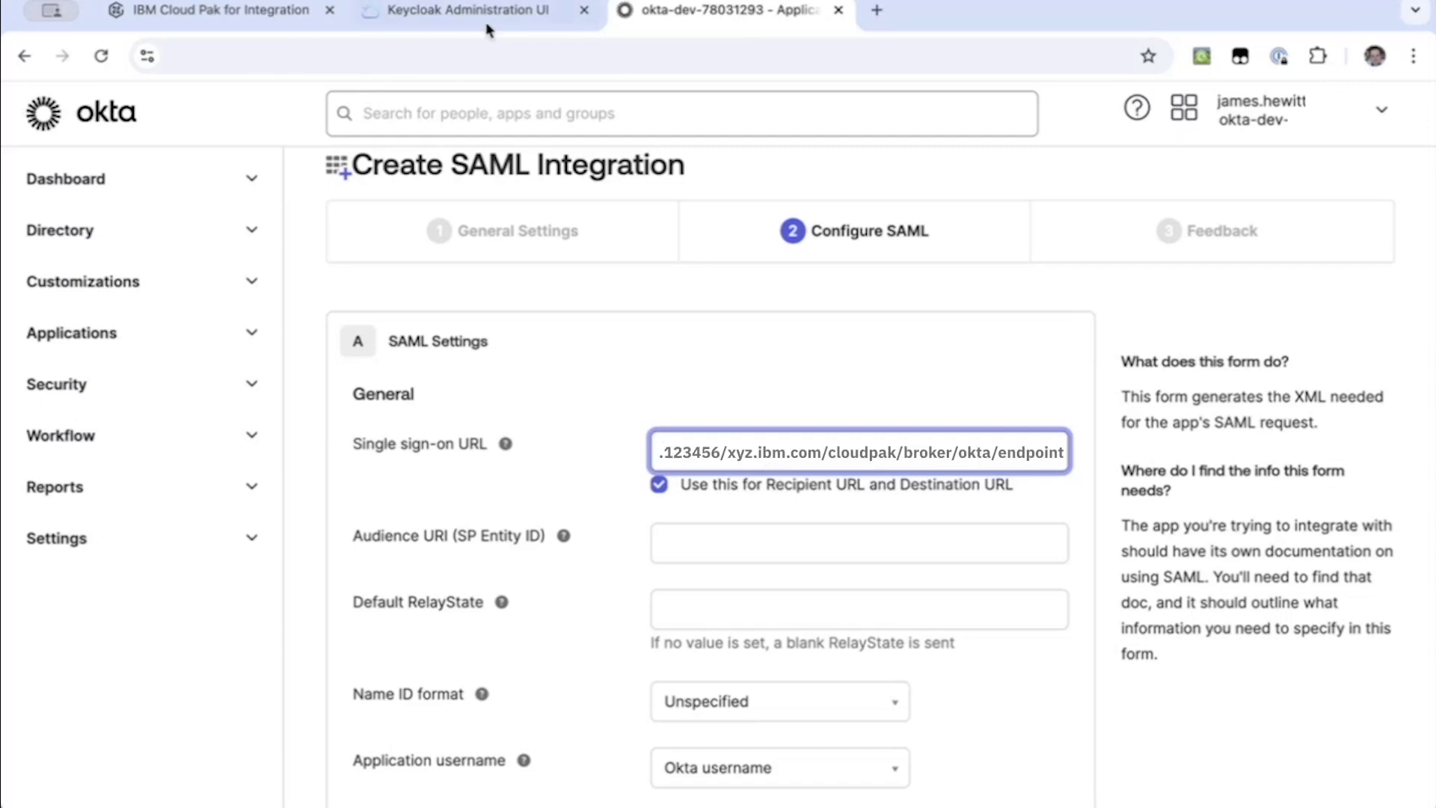
{"action": "left_click", "coordinate": [486, 23]}
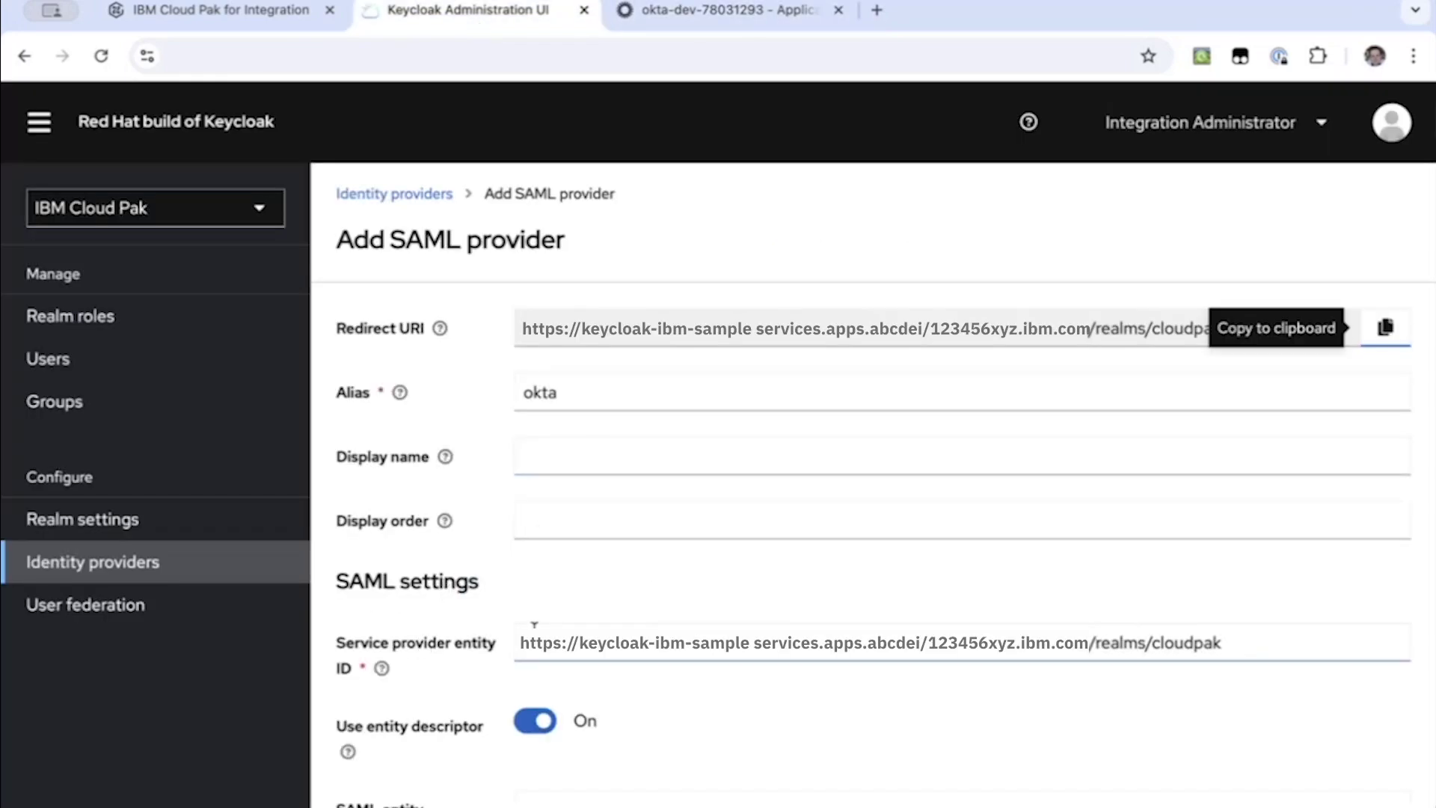
{"action": "left_click", "coordinate": [868, 642]}
{"action": "key", "text": "ctrl+a"}
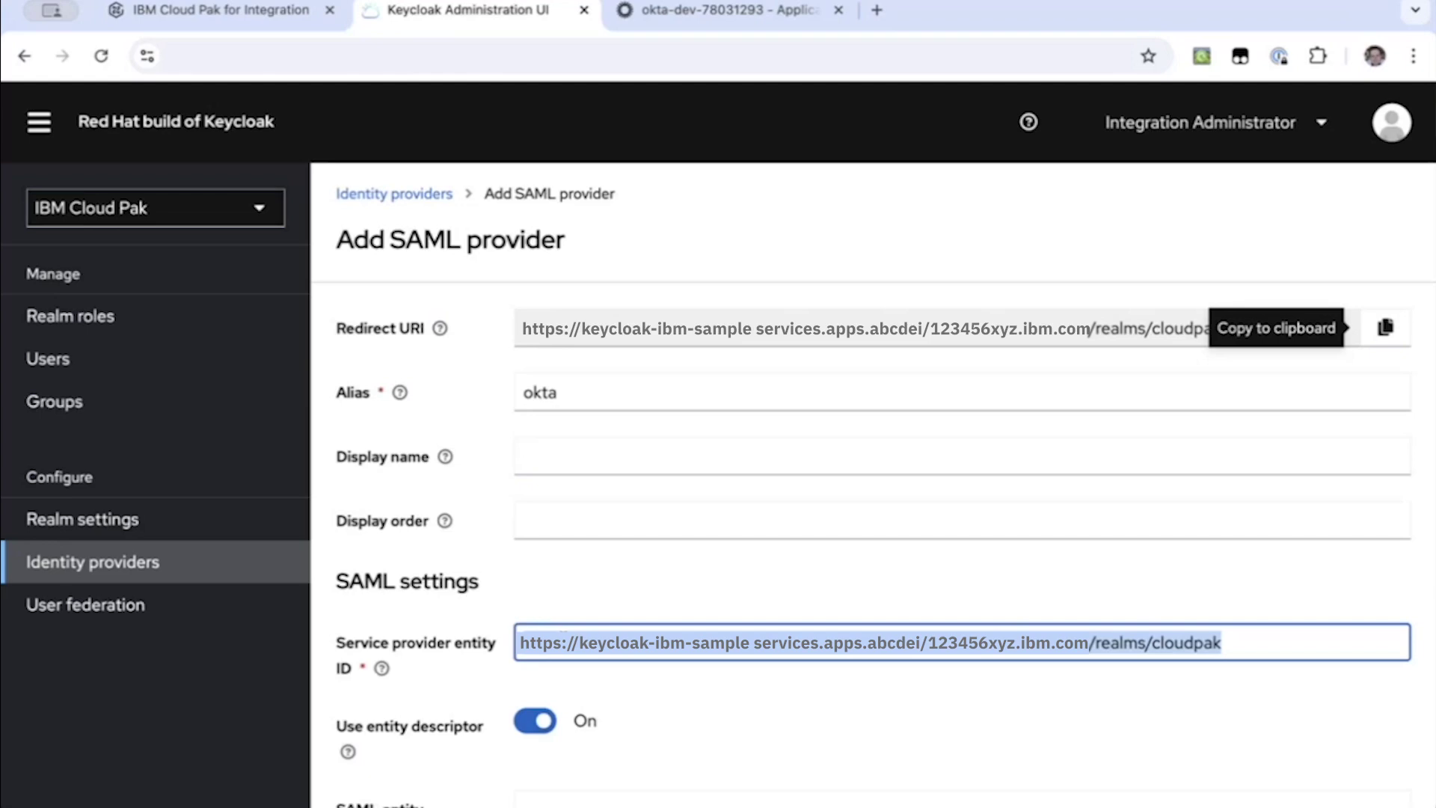
{"action": "left_click", "coordinate": [659, 10]}
Paste the entity ID, ending /realms/cloudpak/, as the Audience URI and advance to Feedback.
{"action": "mouse_move", "coordinate": [563, 532]}
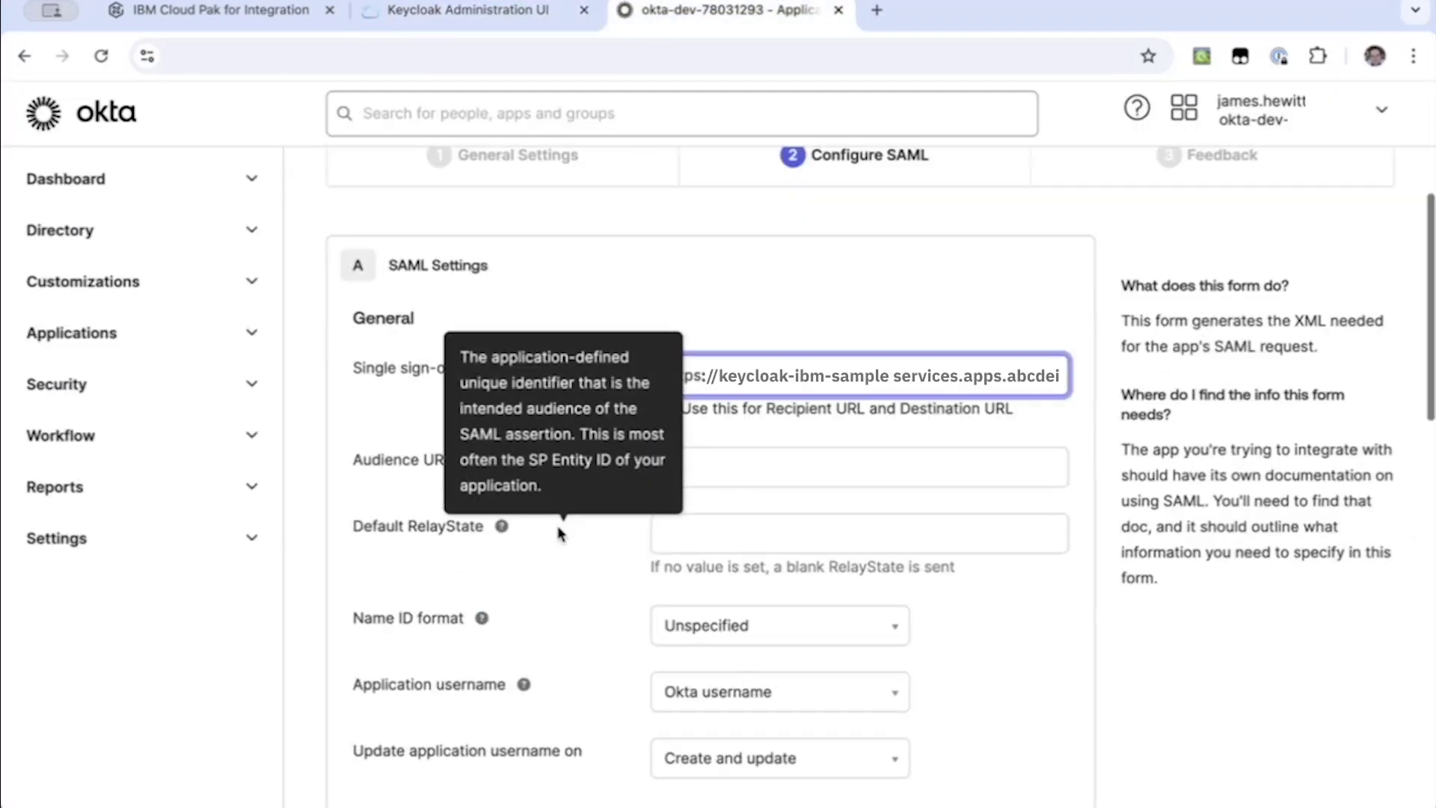
{"action": "scroll", "coordinate": [559, 533], "scroll_direction": "down", "scroll_amount": 1}
{"action": "left_click", "coordinate": [452, 406]}
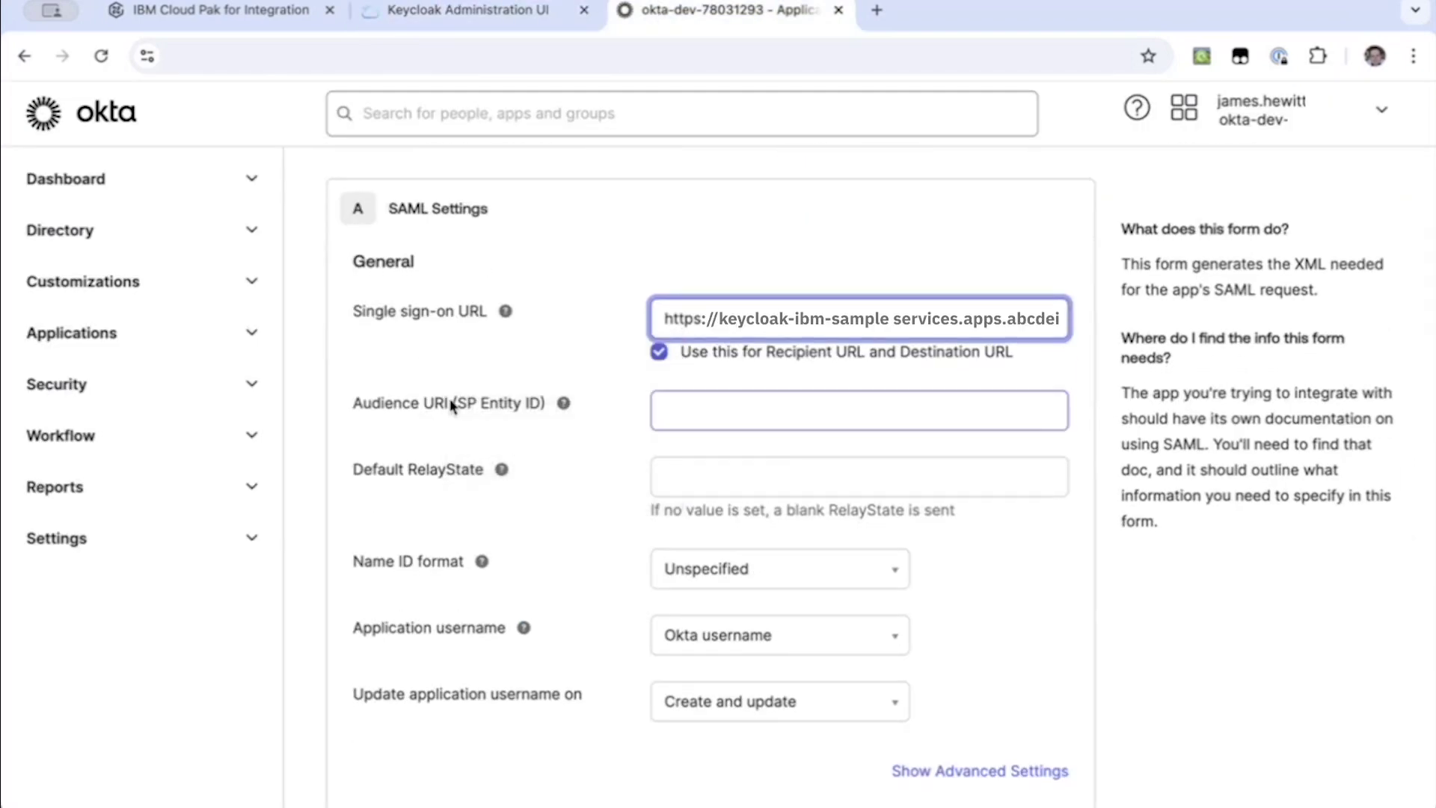
{"action": "left_click", "coordinate": [726, 417]}
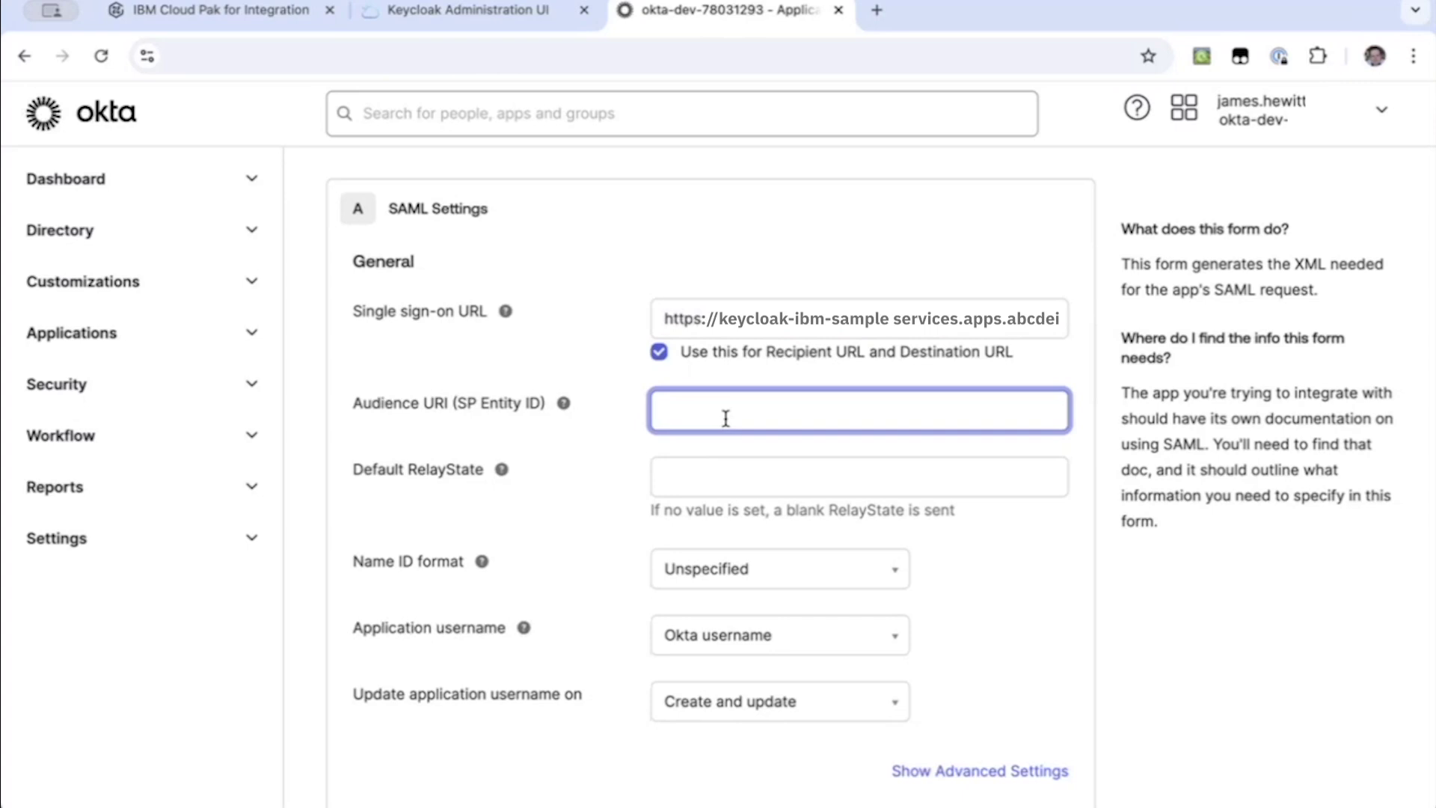
{"action": "key", "text": "ctrl+v"}
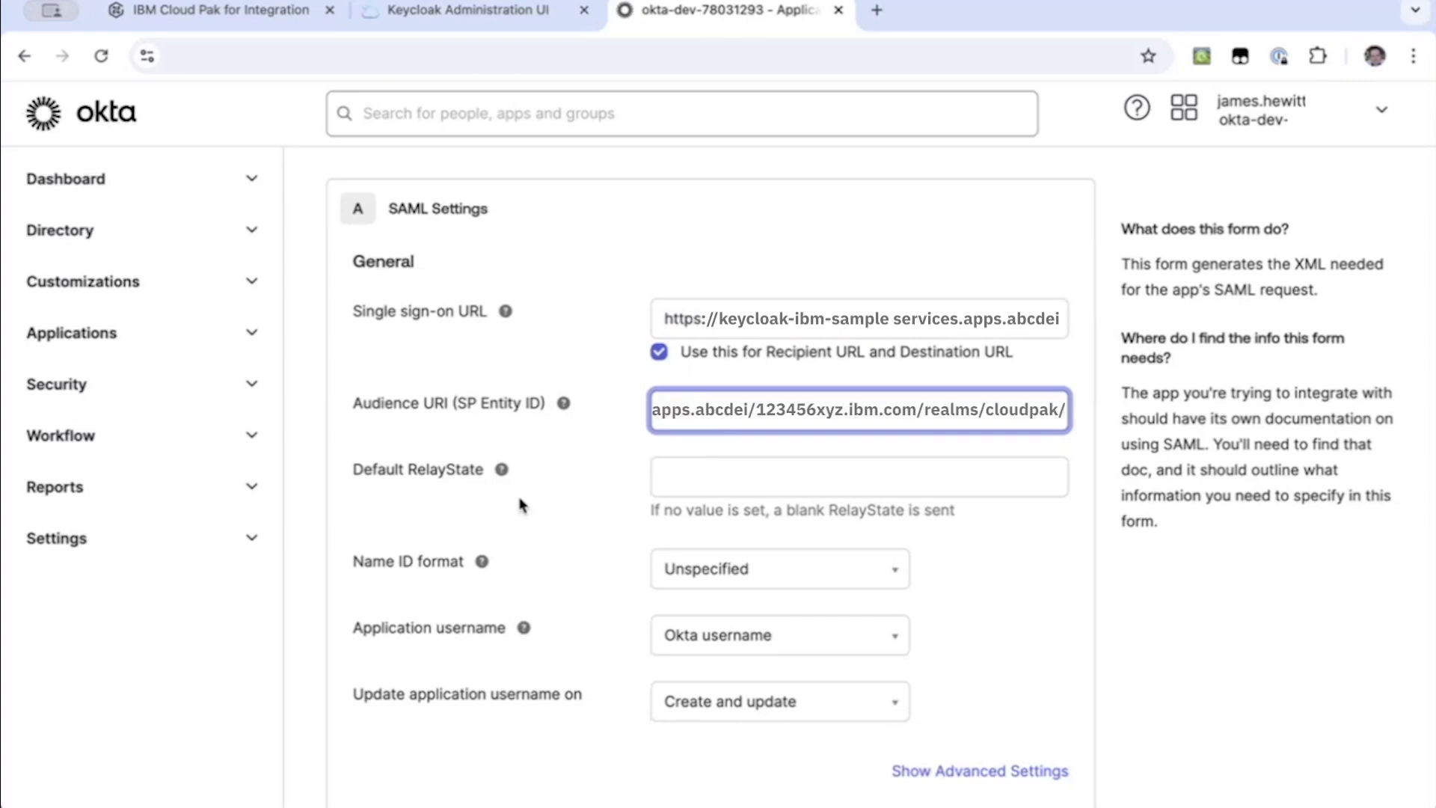
{"action": "scroll", "coordinate": [521, 505], "scroll_direction": "down", "scroll_amount": 10}
{"action": "scroll", "coordinate": [522, 505], "scroll_direction": "down", "scroll_amount": 4}
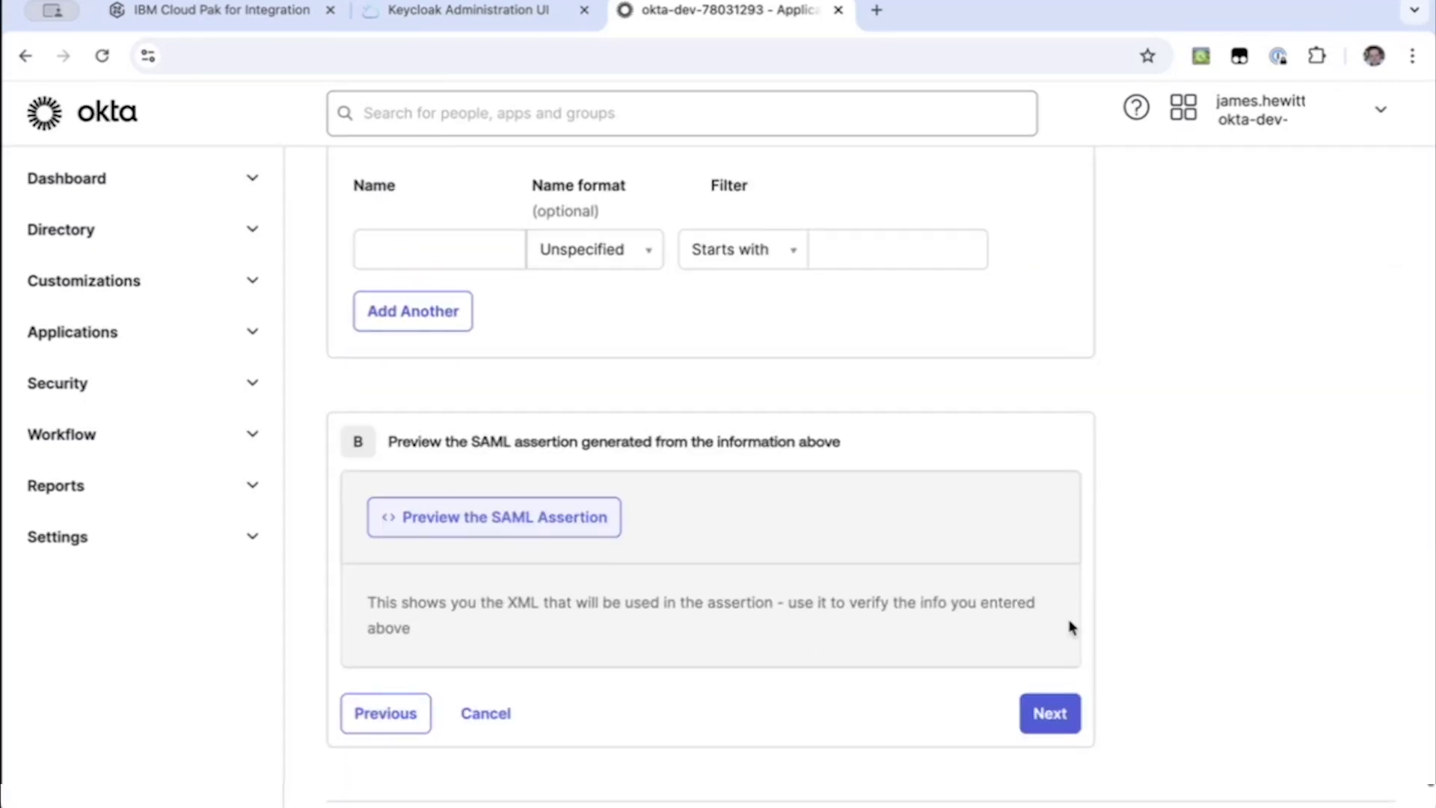
{"action": "left_click", "coordinate": [1050, 717]}
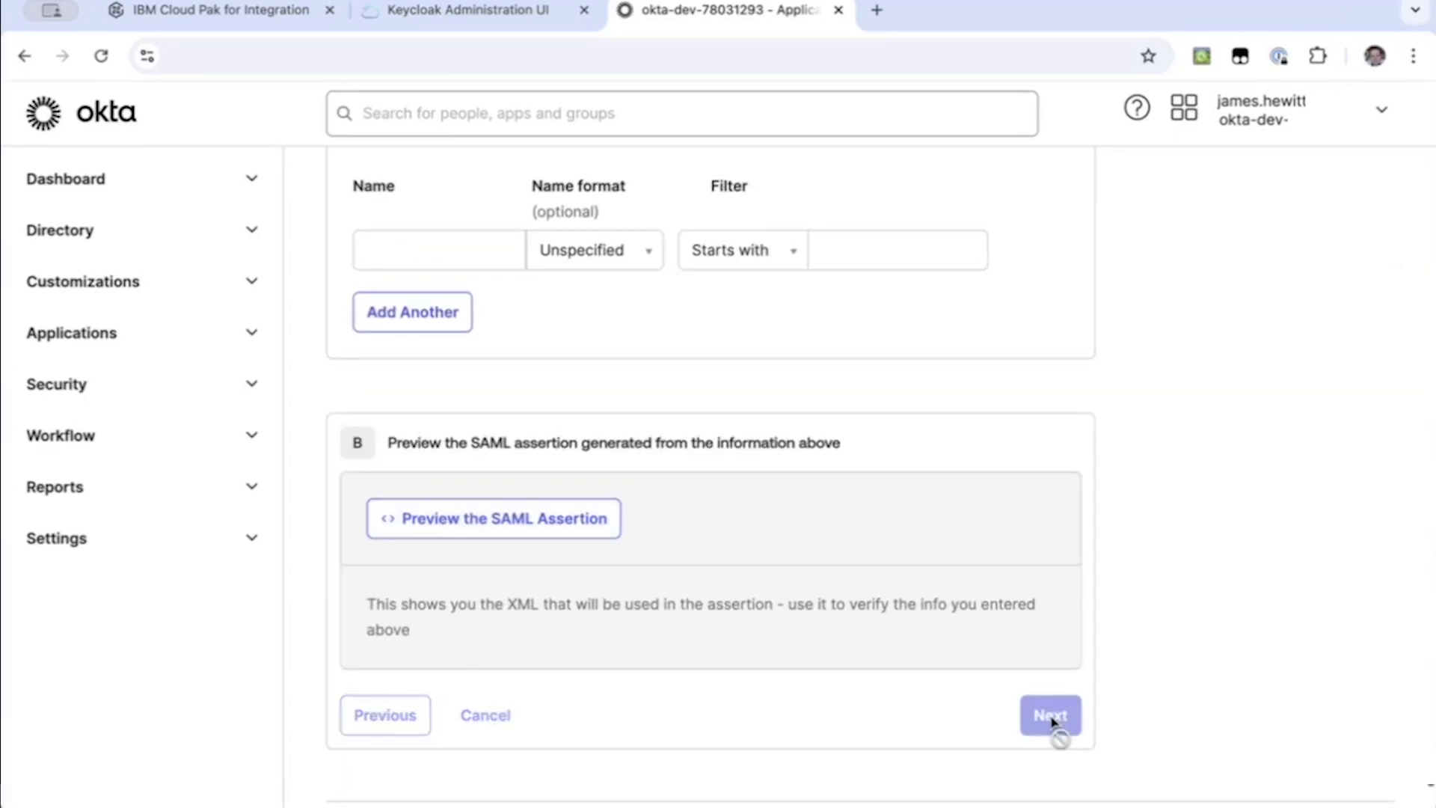
Mark CP4I as an internal app and finish creating it.
{"action": "scroll", "coordinate": [730, 419], "scroll_direction": "down", "scroll_amount": 2}
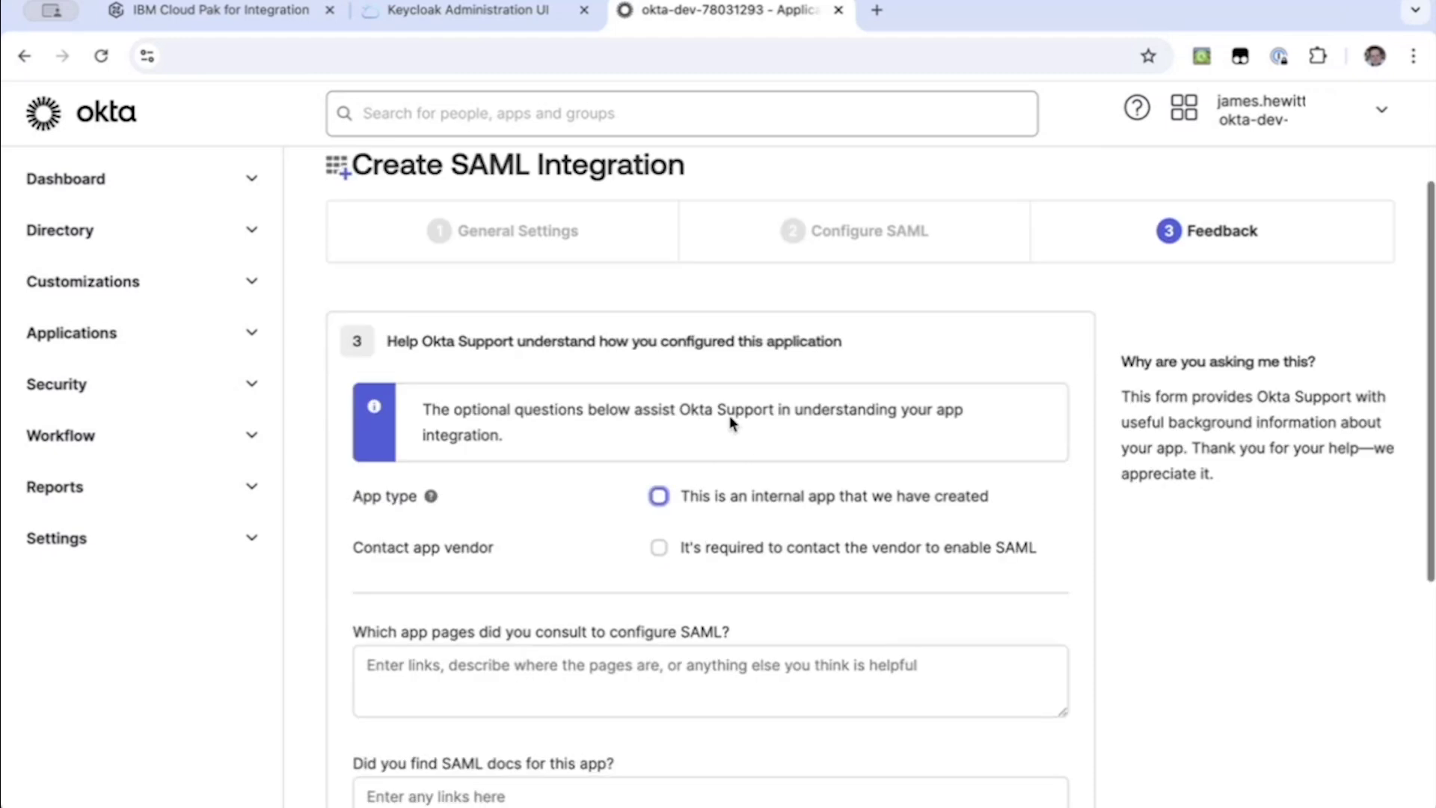
{"action": "left_click", "coordinate": [659, 455]}
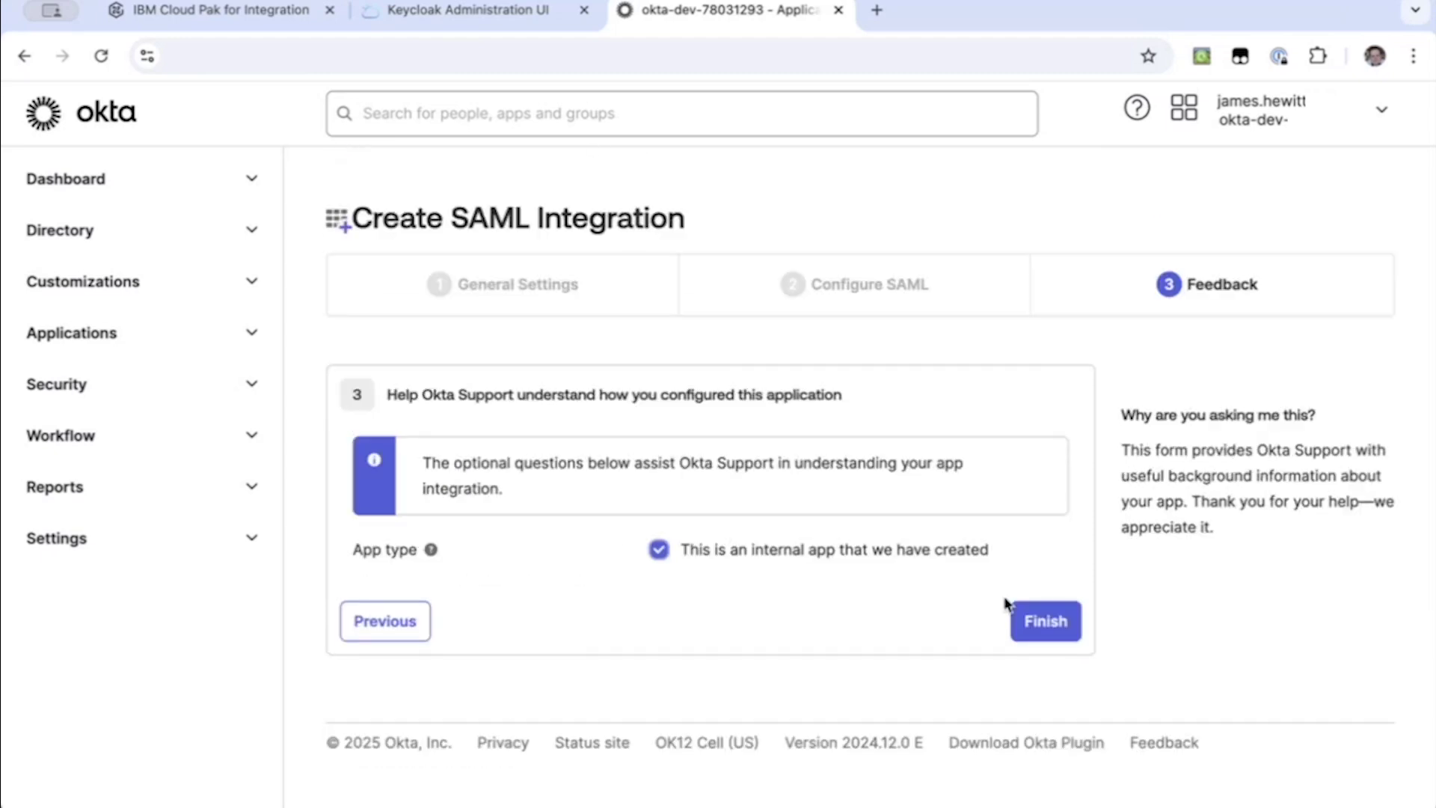
{"action": "left_click", "coordinate": [1045, 621]}
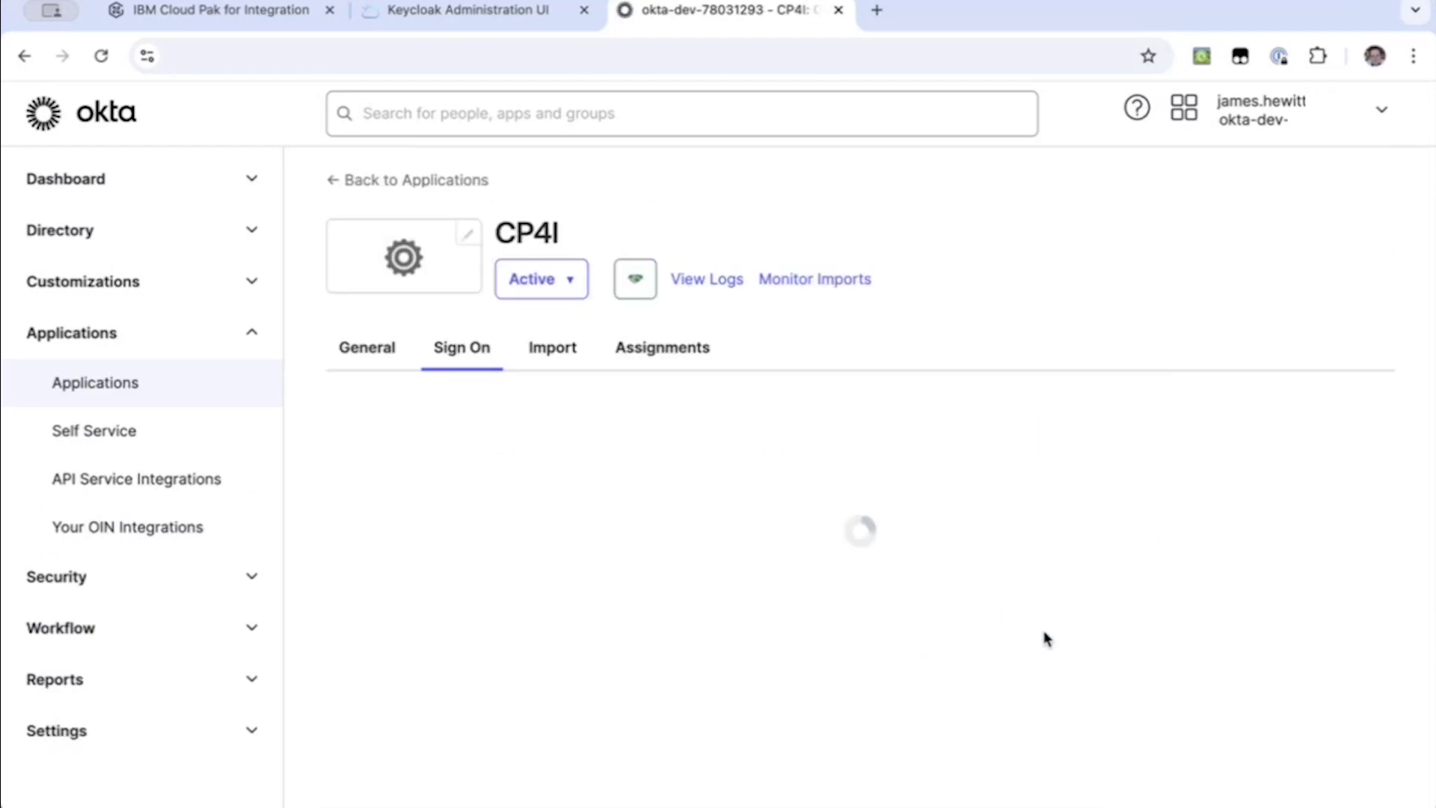
Review the Sign On tab's metadata URL and active SHA-2 signing certificate.
{"action": "scroll", "coordinate": [563, 570], "scroll_direction": "down", "scroll_amount": 2}
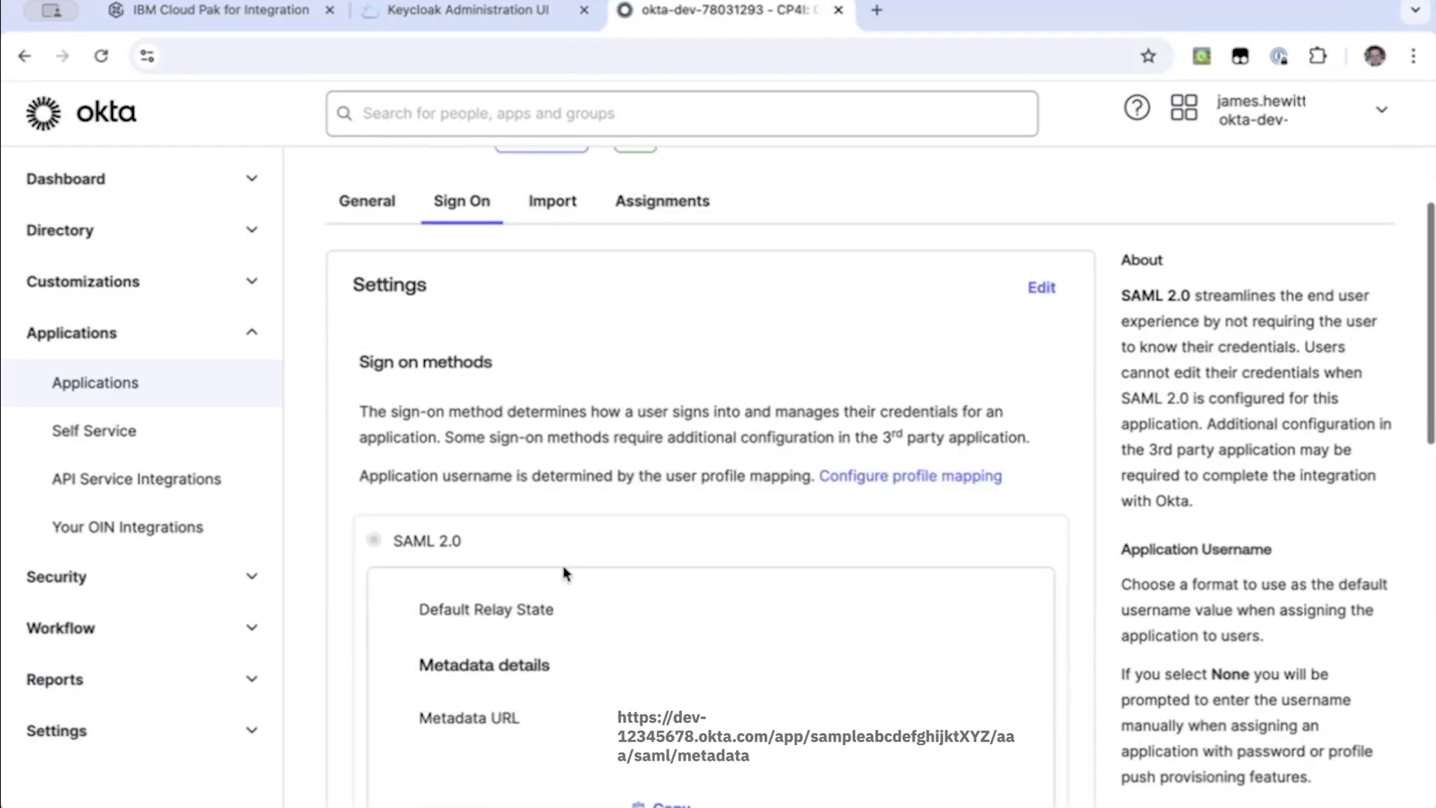
{"action": "scroll", "coordinate": [562, 573], "scroll_direction": "down", "scroll_amount": 3}
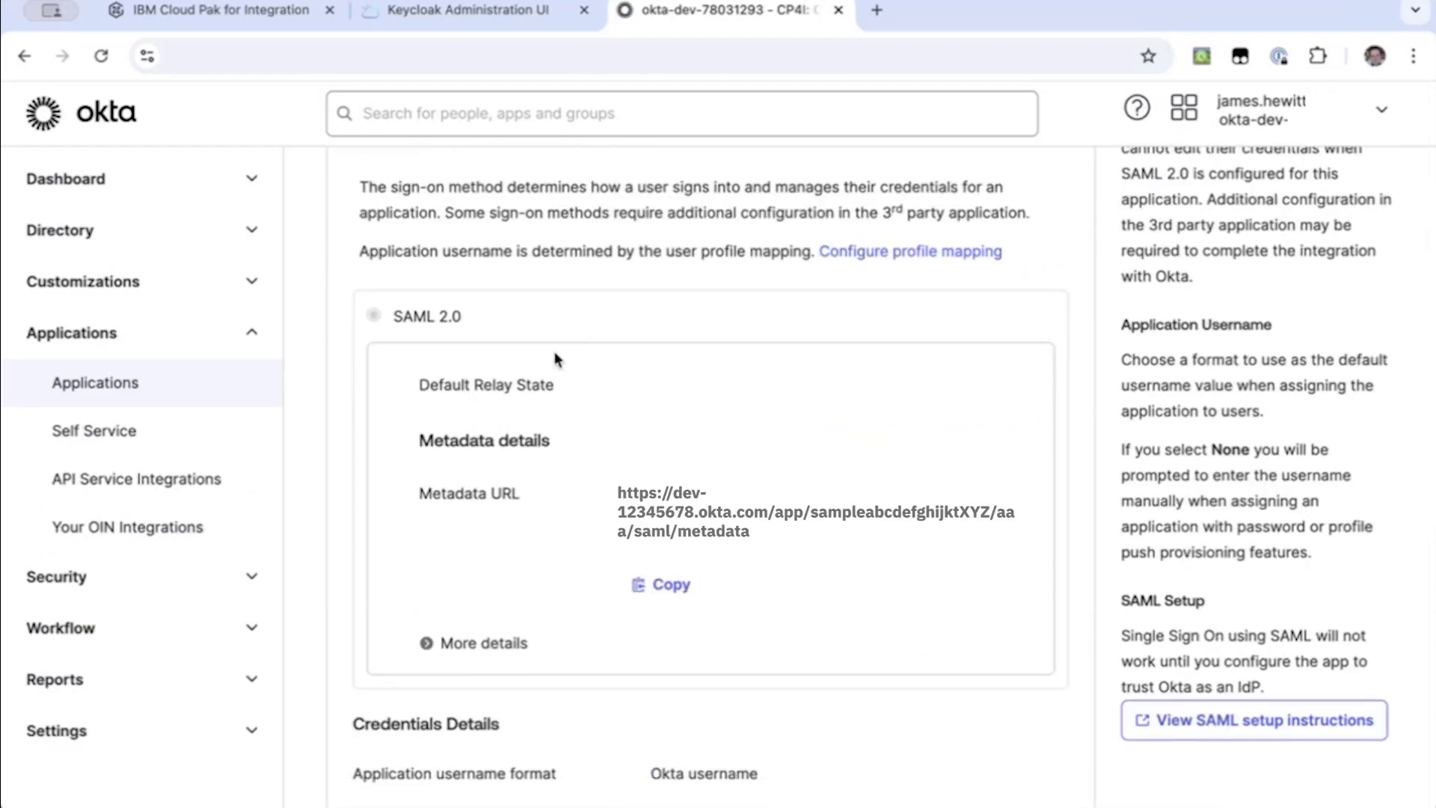
{"action": "scroll", "coordinate": [555, 359], "scroll_direction": "down", "scroll_amount": 1}
{"action": "scroll", "coordinate": [839, 458], "scroll_direction": "down", "scroll_amount": 8}
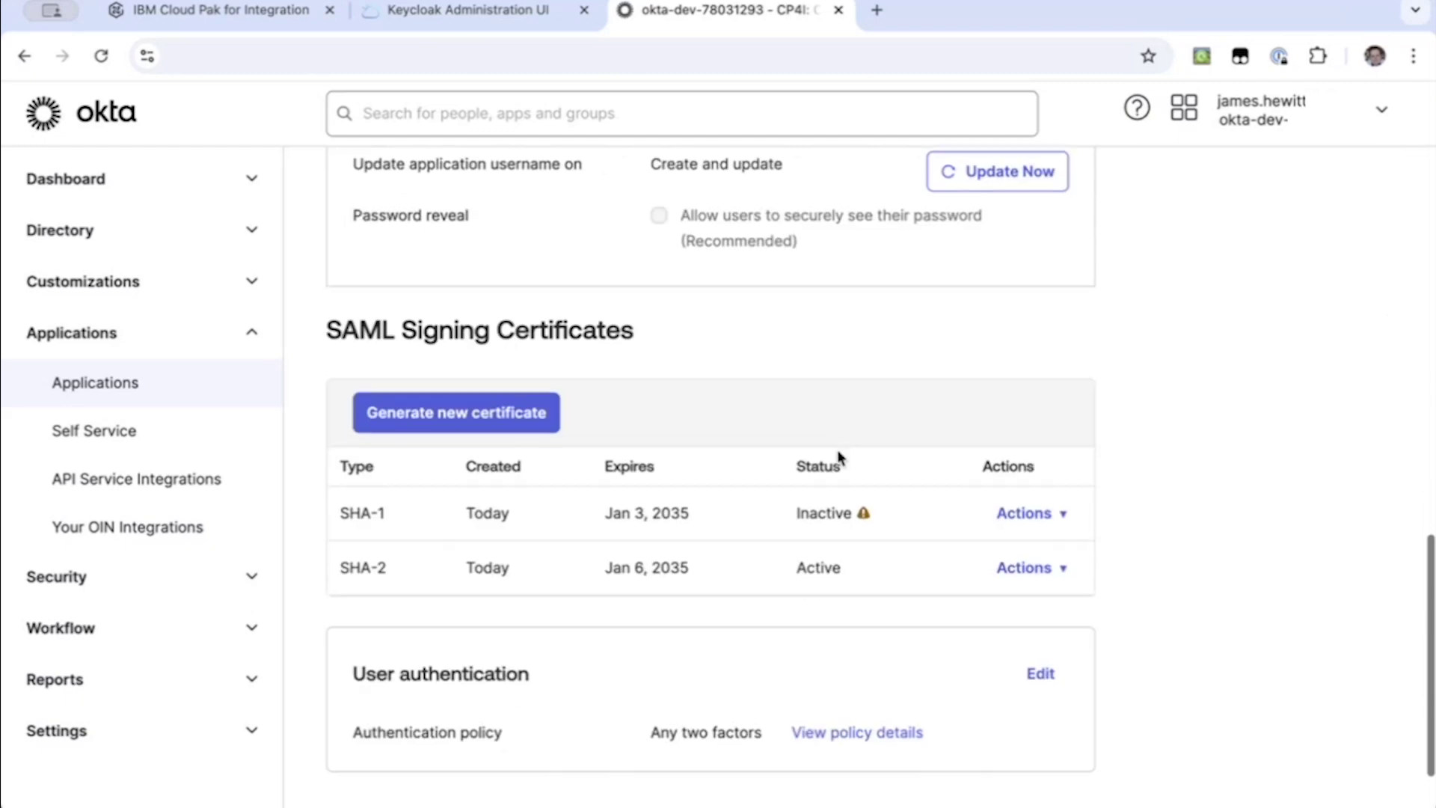
{"action": "scroll", "coordinate": [840, 458], "scroll_direction": "up", "scroll_amount": 20}
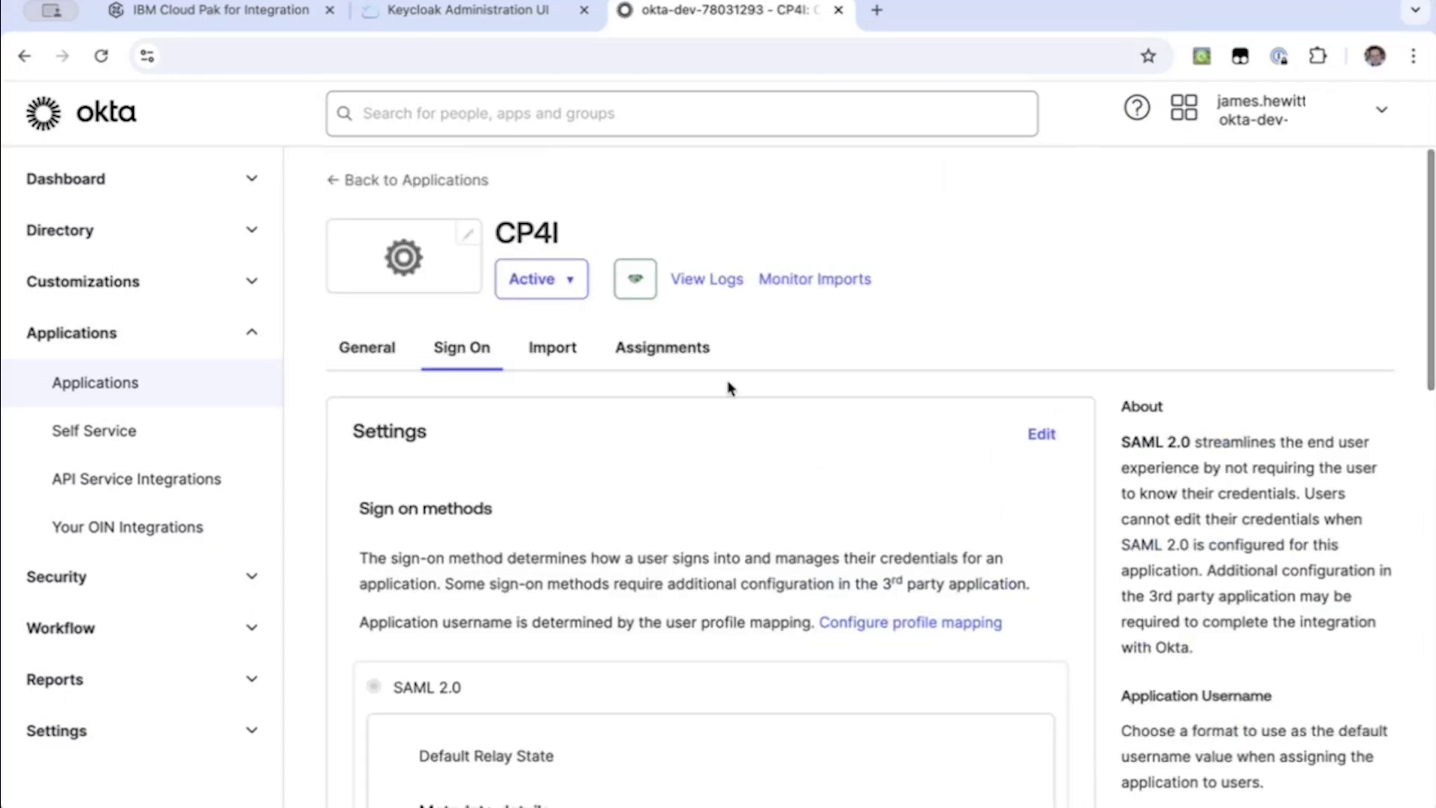
Assign the CP4I app to the Everyone group.
{"action": "left_click", "coordinate": [644, 345]}
{"action": "left_click", "coordinate": [396, 430]}
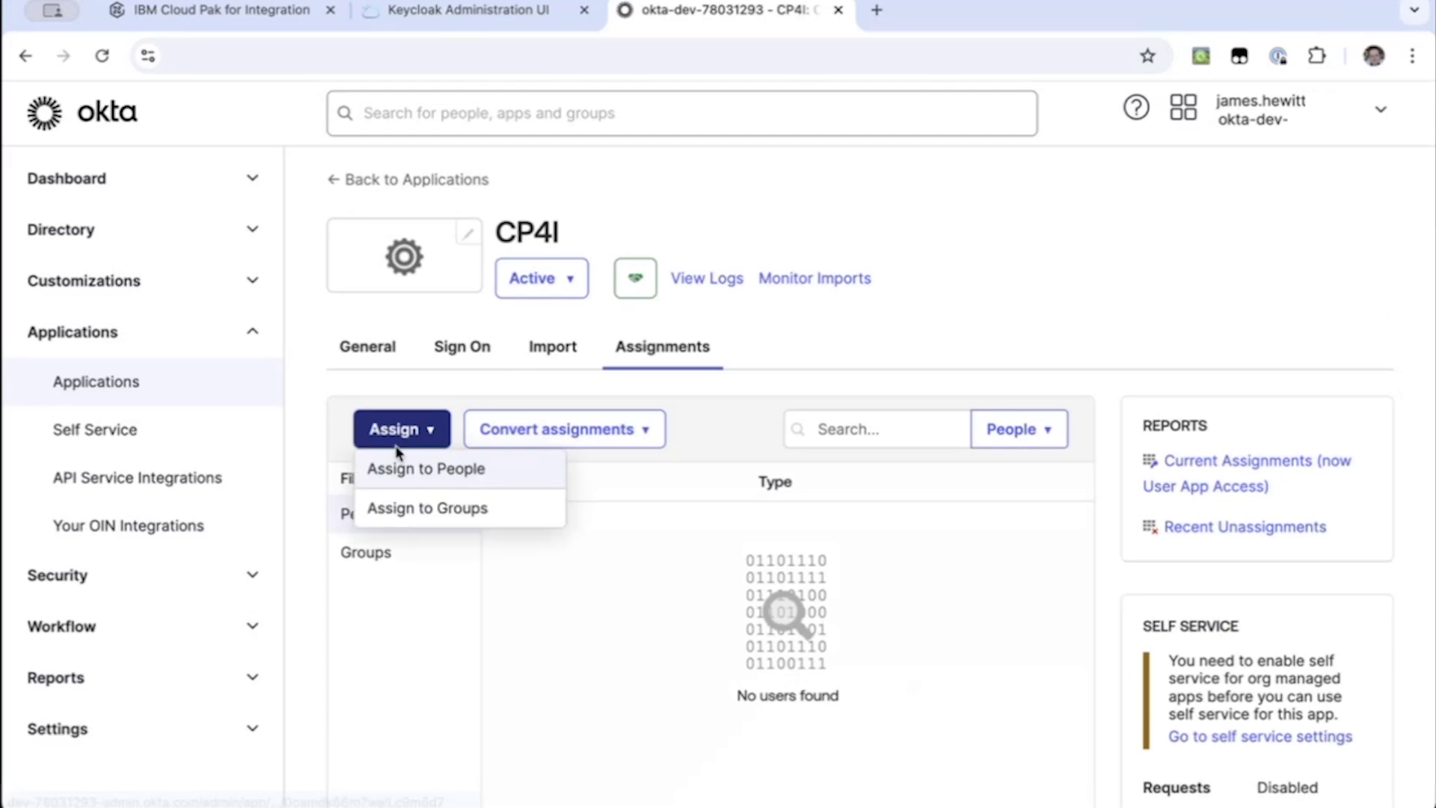
{"action": "left_click", "coordinate": [410, 509]}
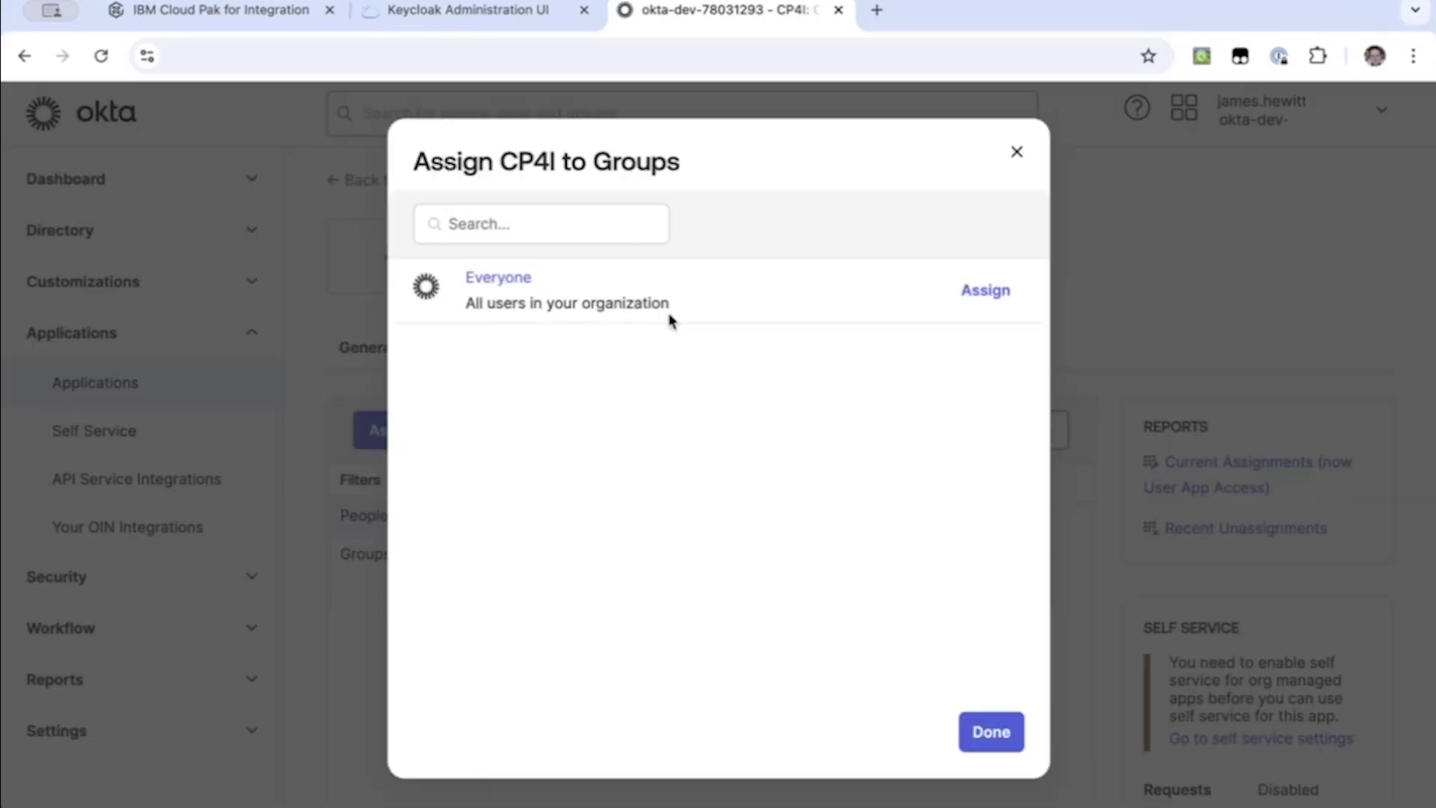
{"action": "left_click", "coordinate": [998, 297]}
{"action": "left_click", "coordinate": [1001, 731]}
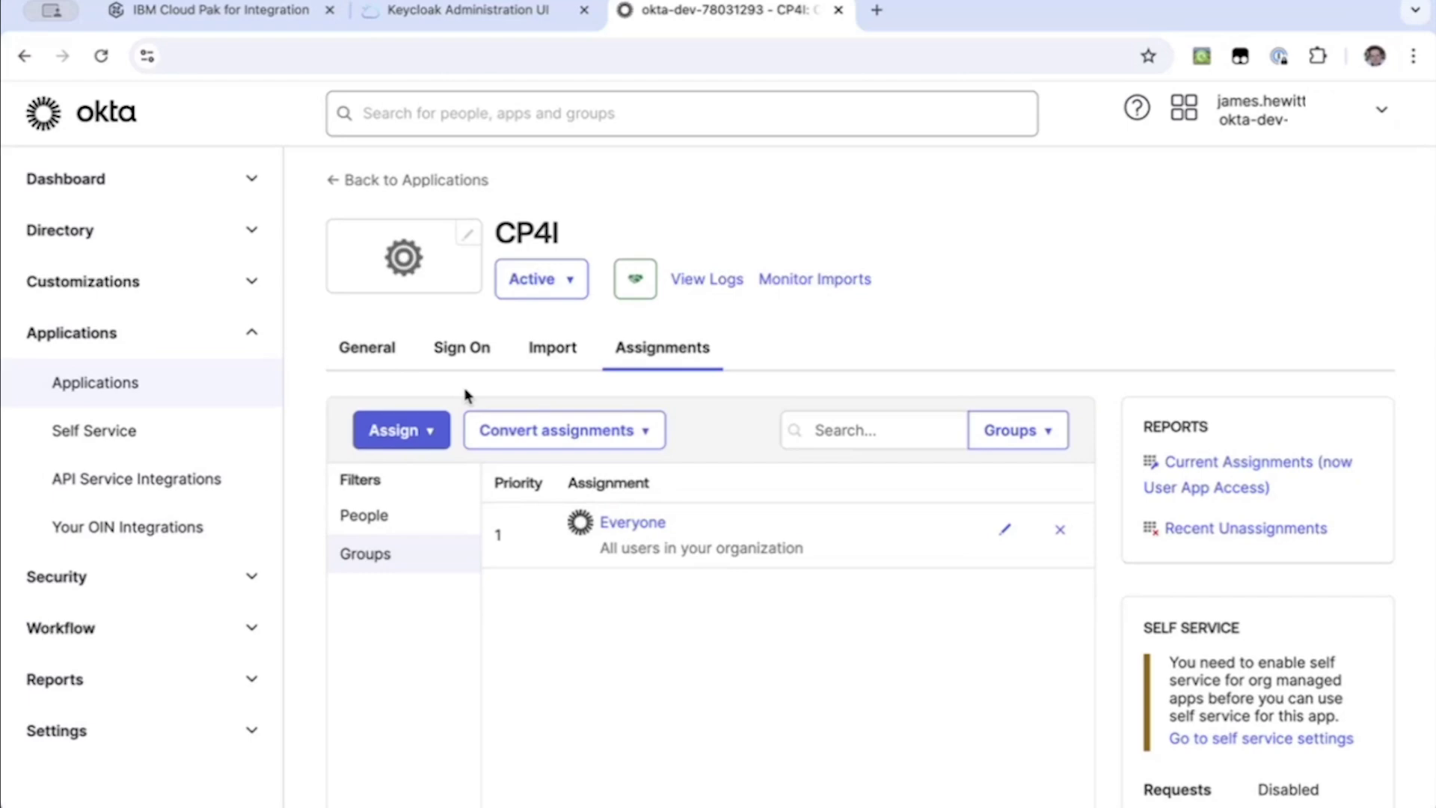
Open CP4I's SAML setup instructions from the Sign On tab.
{"action": "left_click", "coordinate": [464, 365]}
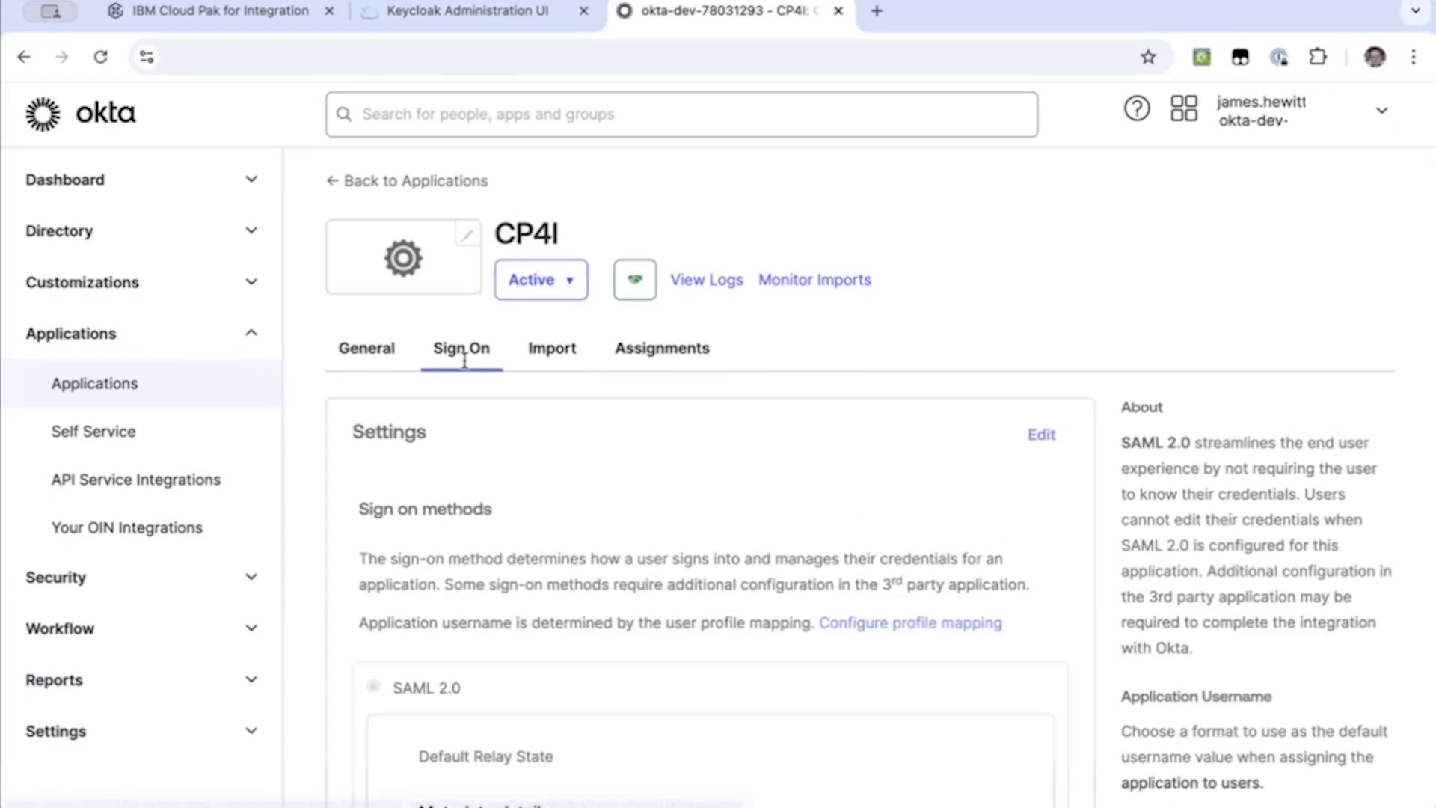
{"action": "scroll", "coordinate": [645, 544], "scroll_direction": "down", "scroll_amount": 8}
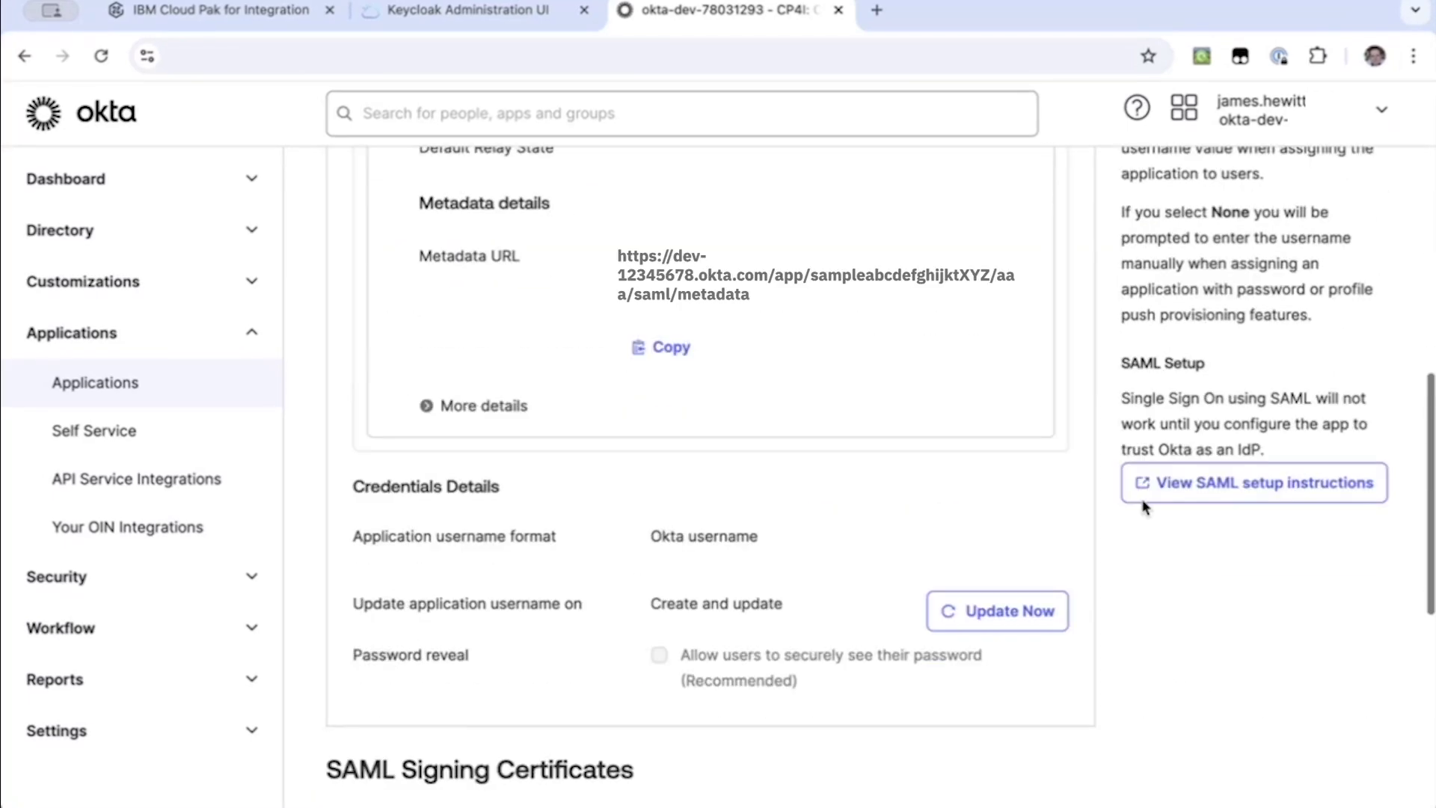
{"action": "left_click", "coordinate": [1283, 485]}
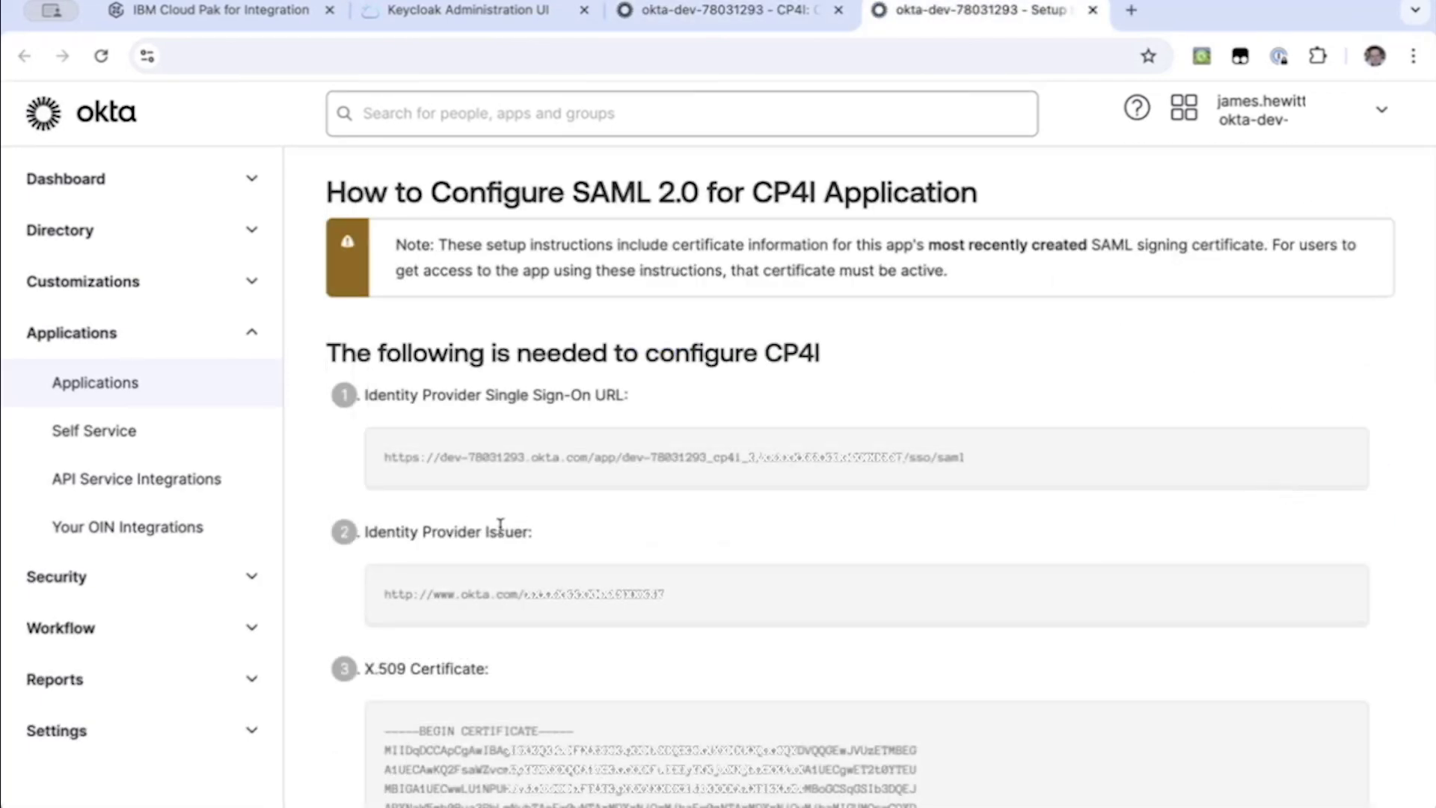
Select all of the optional IDP metadata XML on the CP4I setup instructions page.
{"action": "scroll", "coordinate": [500, 523], "scroll_direction": "down", "scroll_amount": 2}
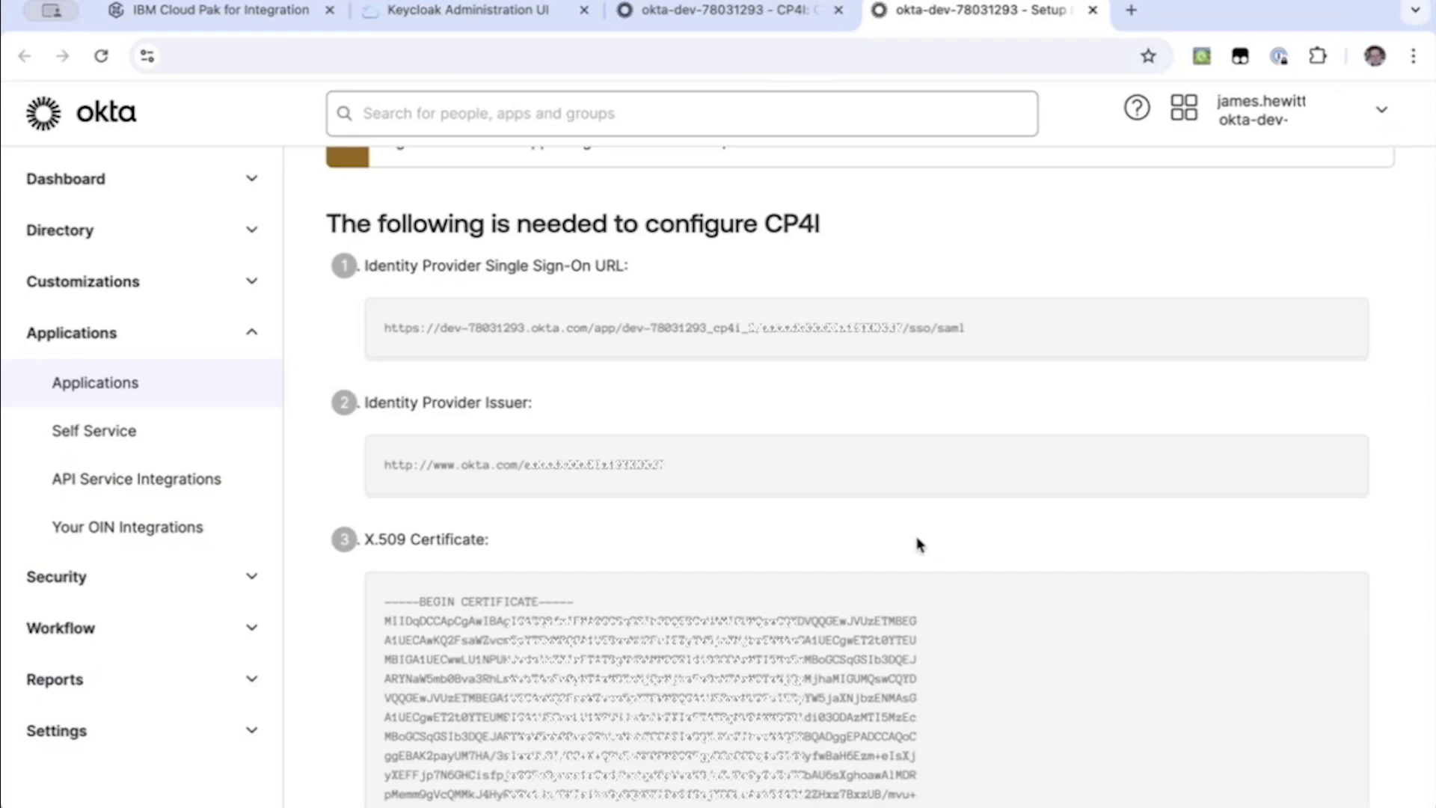
{"action": "scroll", "coordinate": [919, 544], "scroll_direction": "down", "scroll_amount": 7}
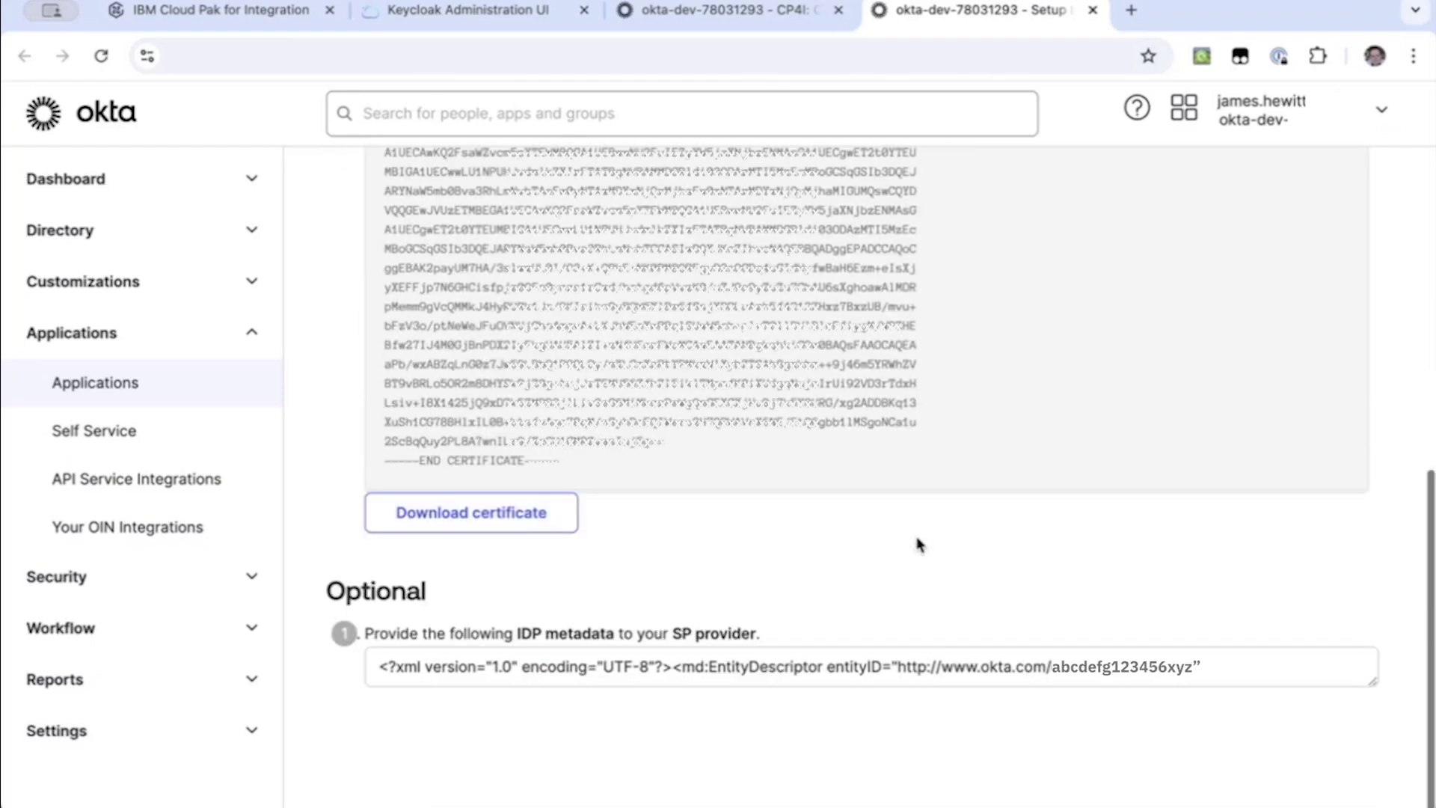
{"action": "left_click", "coordinate": [638, 665]}
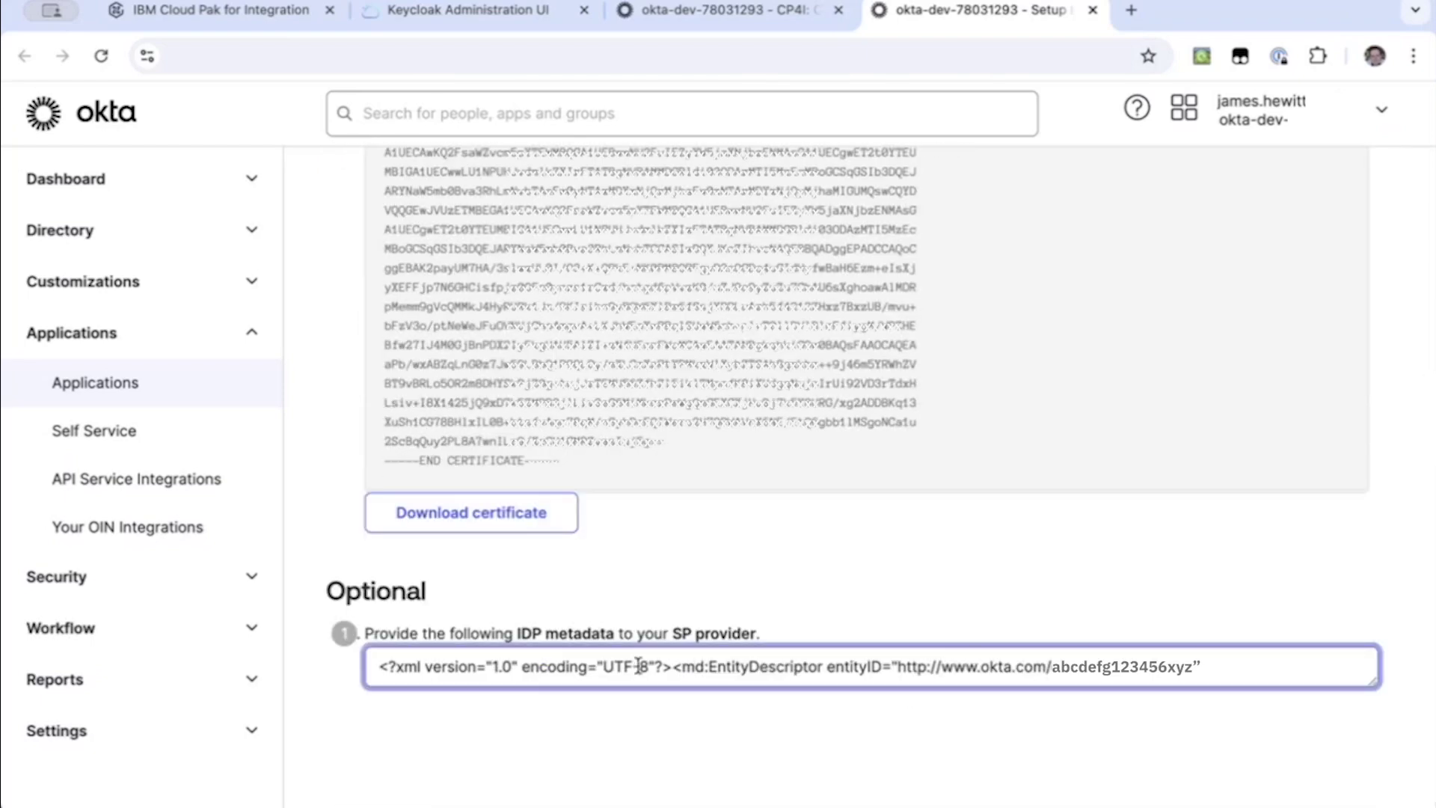
{"action": "key", "text": "ctrl+a"}
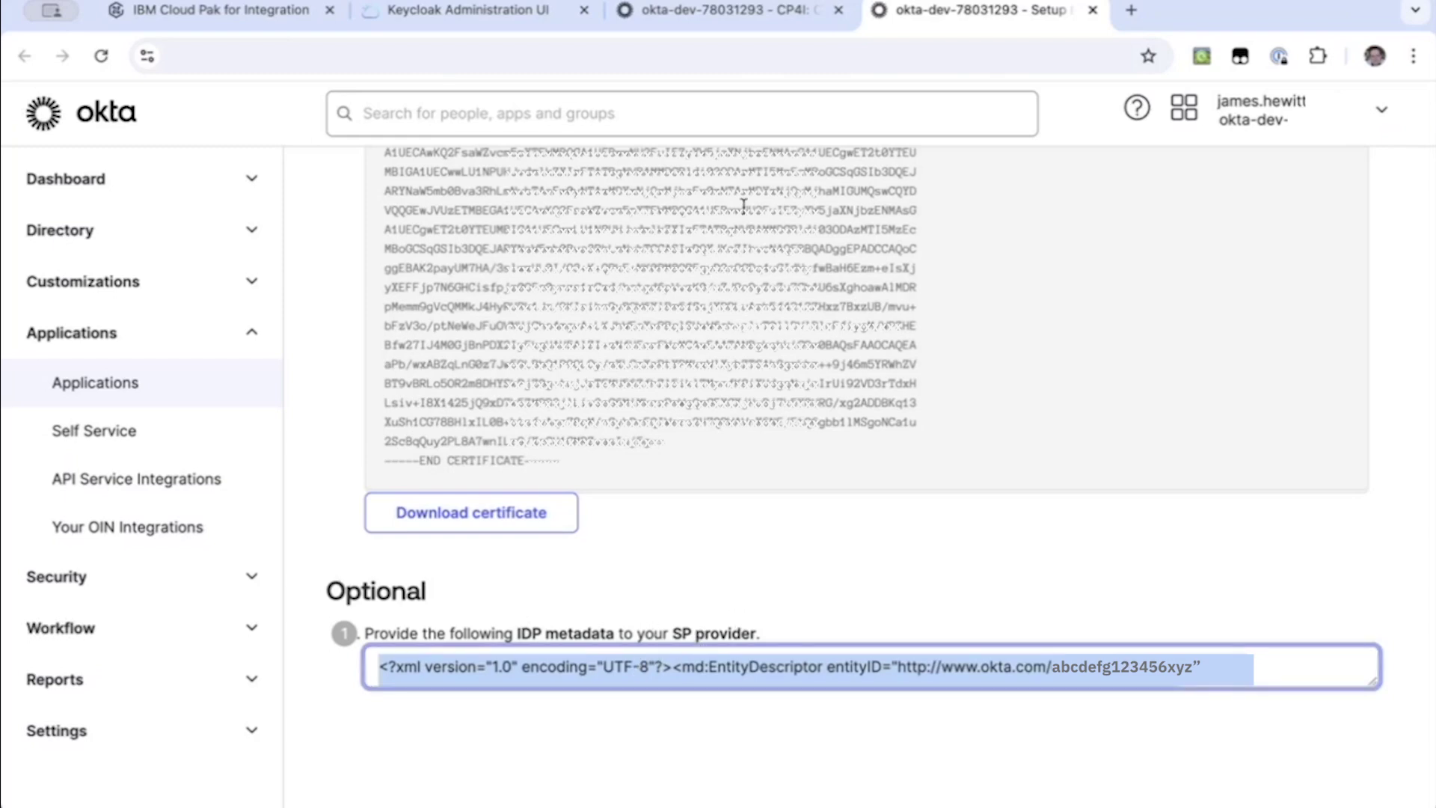
Turn off Use entity descriptor on Keycloak's okta SAML provider form.
{"action": "left_click", "coordinate": [458, 24]}
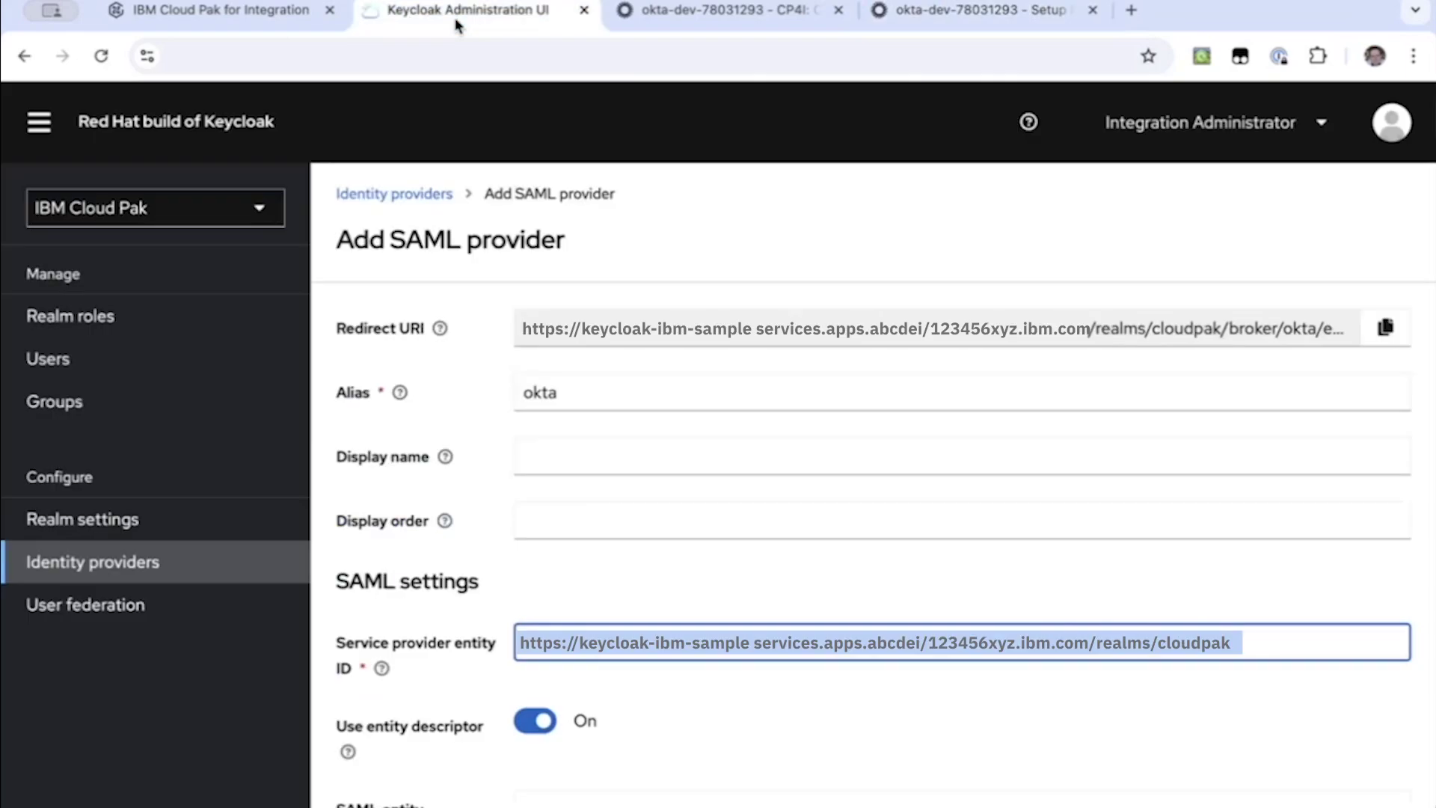
{"action": "scroll", "coordinate": [396, 471], "scroll_direction": "down", "scroll_amount": 1}
{"action": "scroll", "coordinate": [396, 471], "scroll_direction": "down", "scroll_amount": 4}
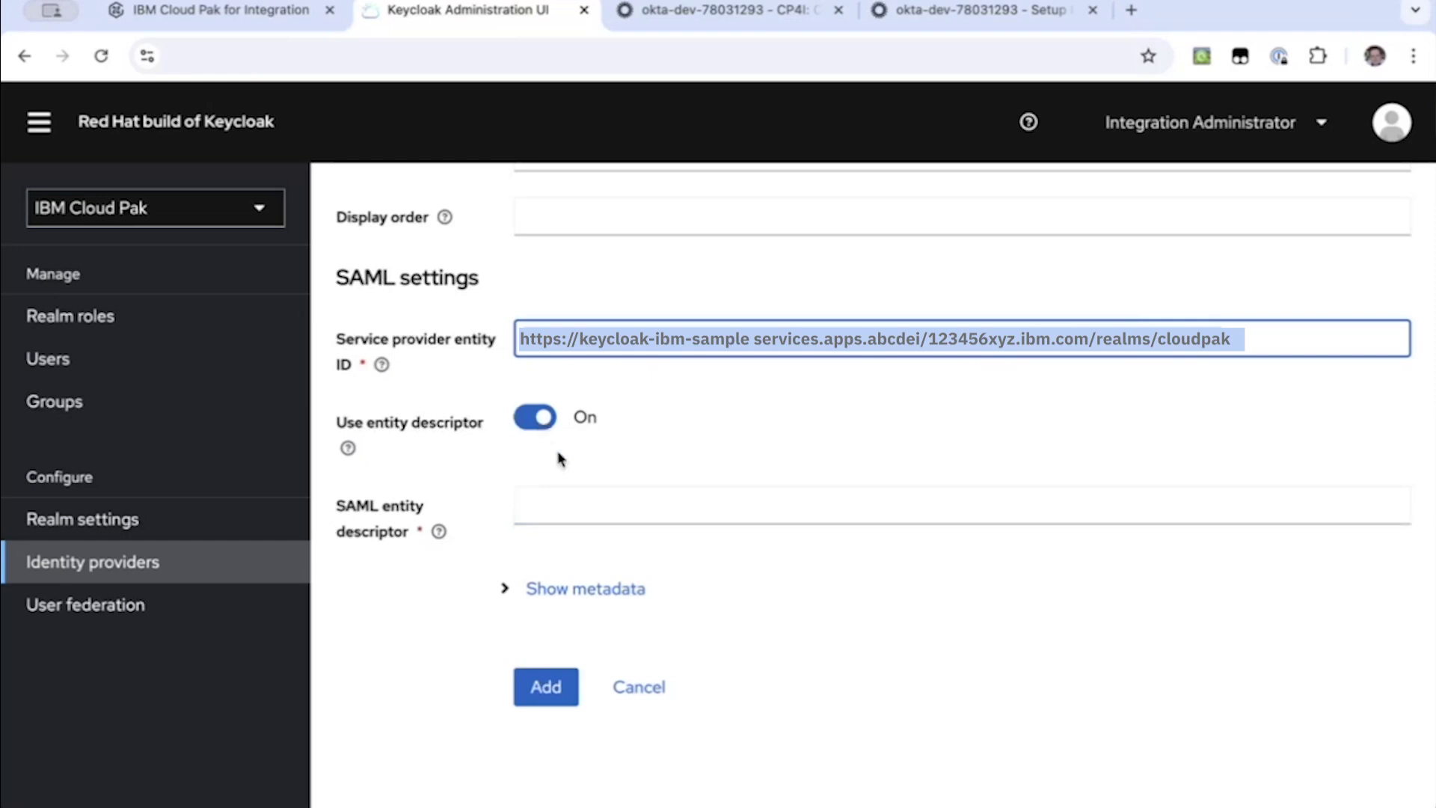
{"action": "left_click", "coordinate": [534, 421]}
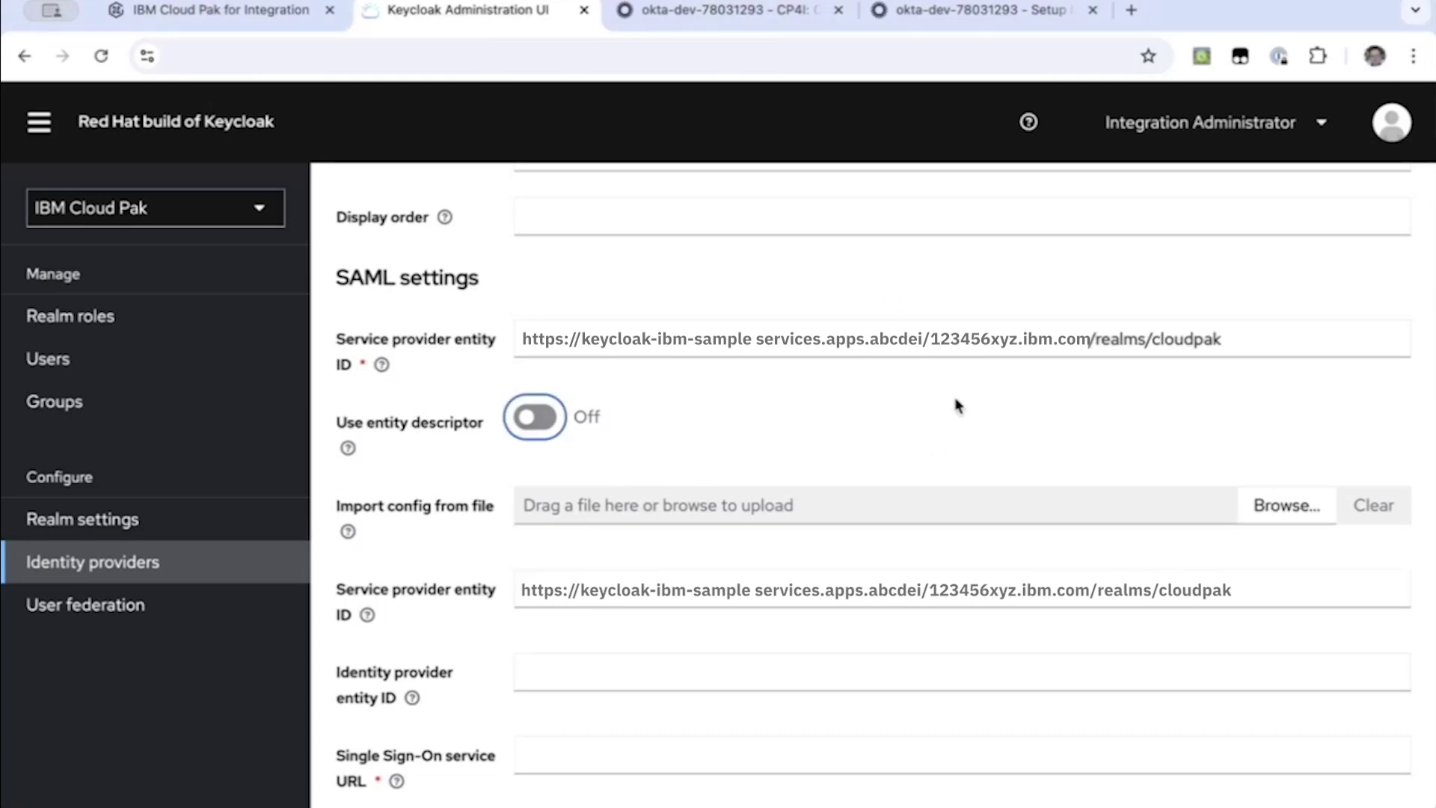
Import okta-saml.xml from Downloads and review the filled-in entity ID and fields.
{"action": "left_click", "coordinate": [1271, 514]}
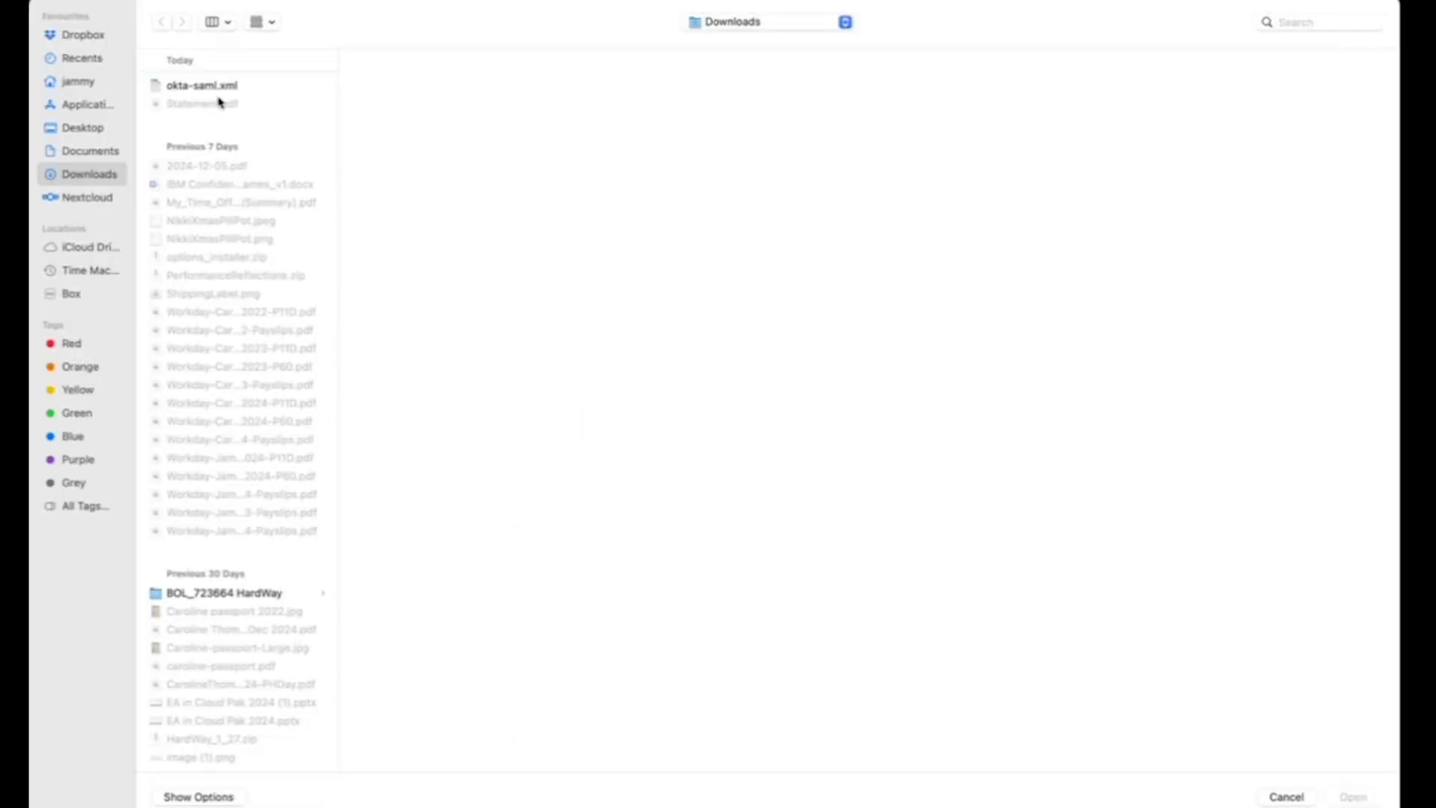
{"action": "left_click", "coordinate": [216, 88]}
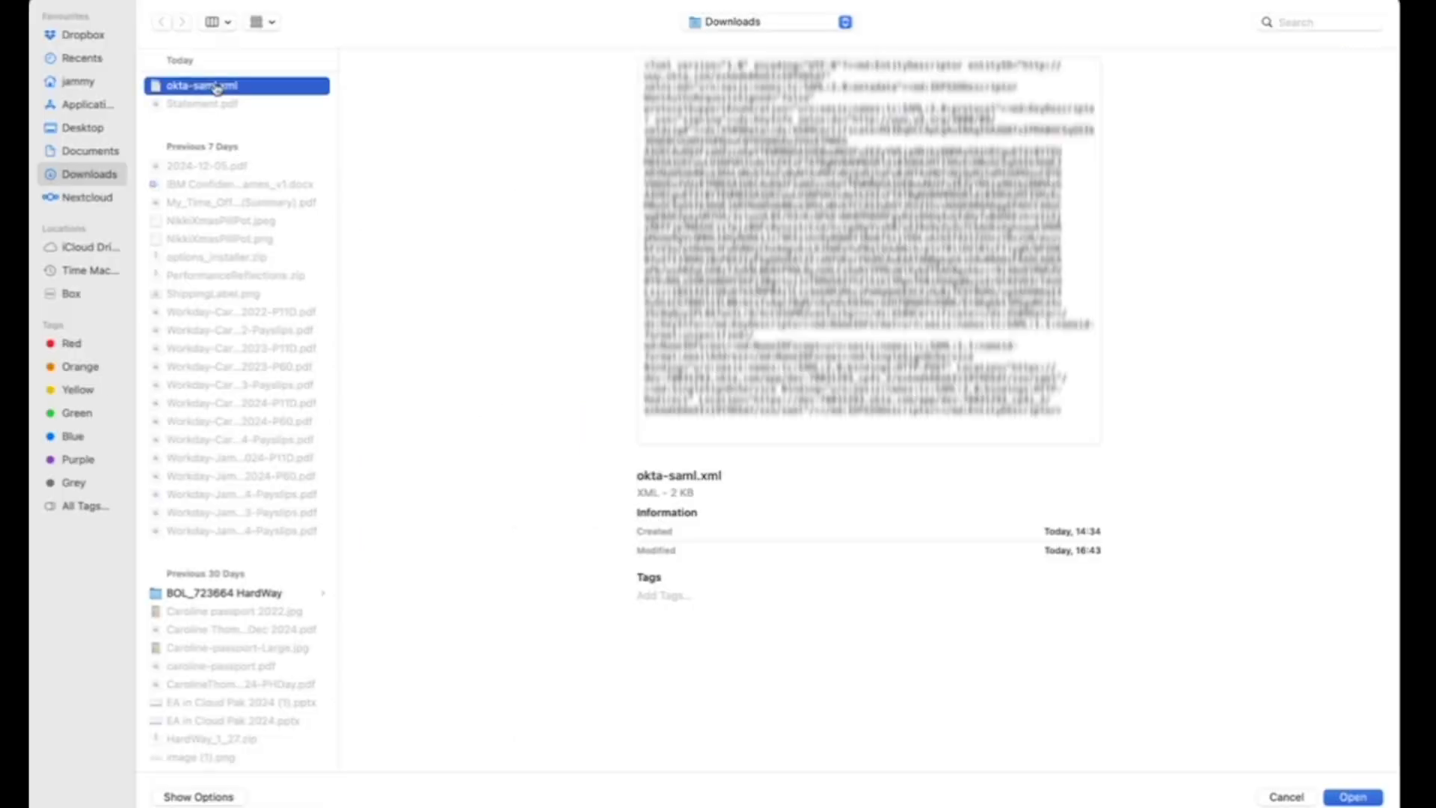
{"action": "double_click", "coordinate": [216, 88]}
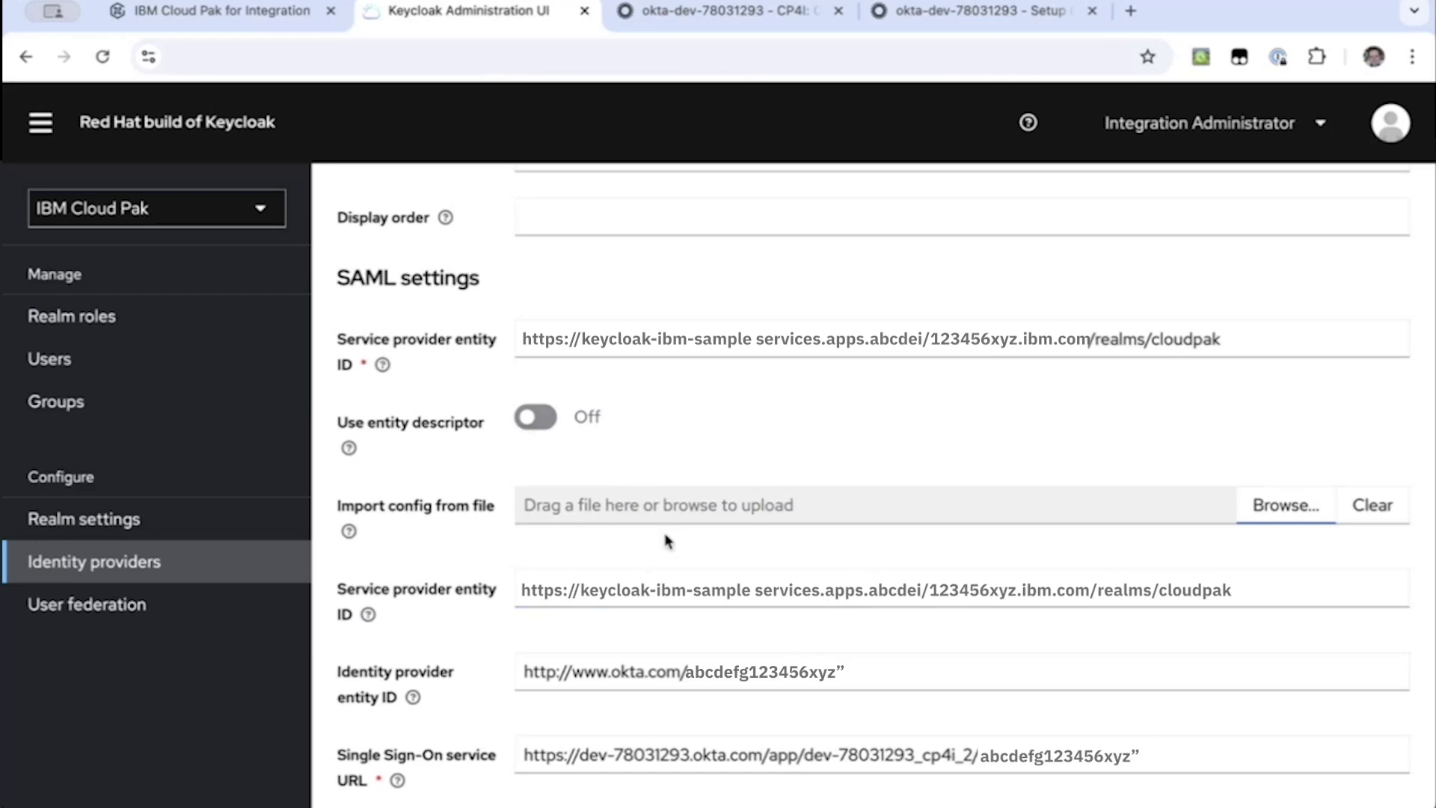
{"action": "left_click", "coordinate": [718, 577]}
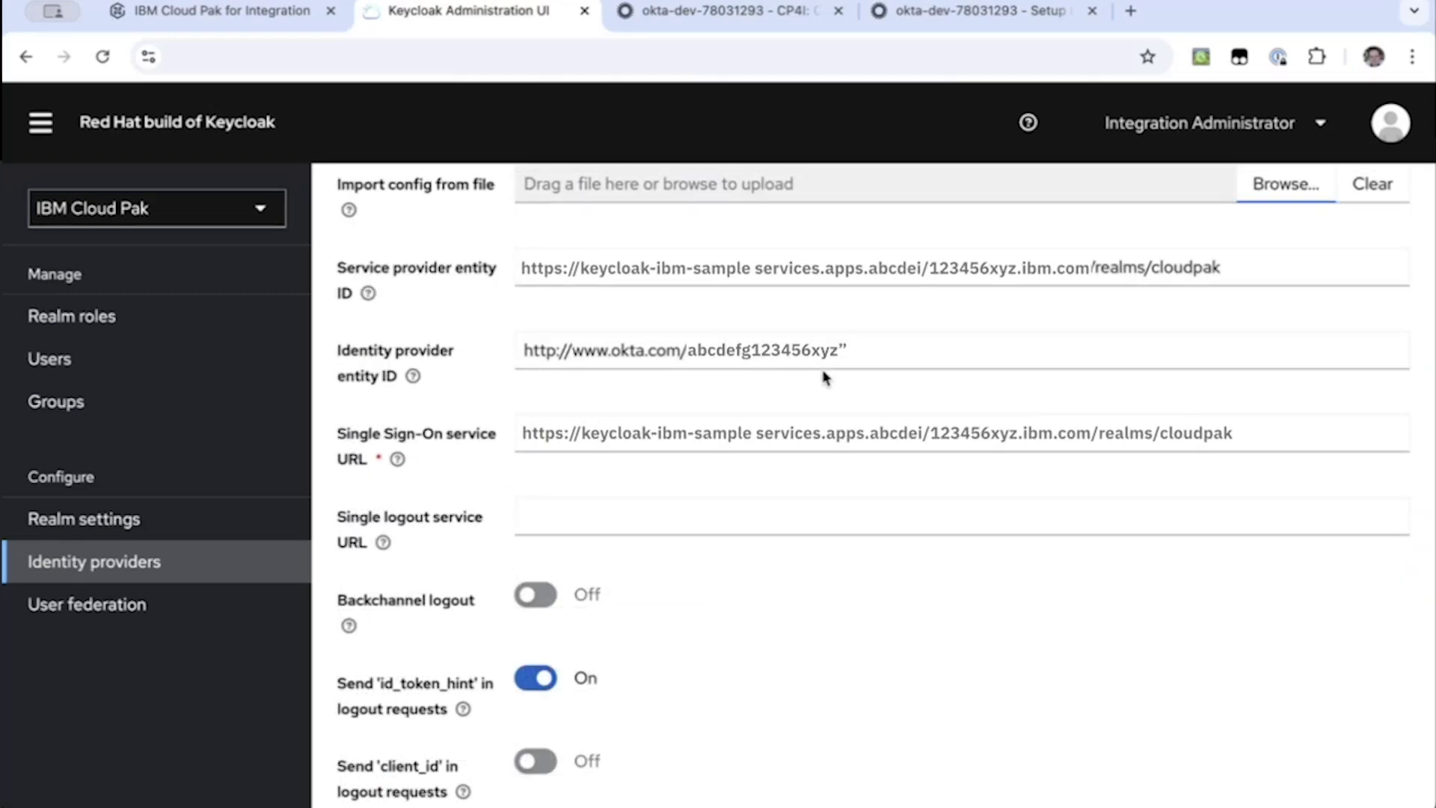
{"action": "scroll", "coordinate": [727, 568], "scroll_direction": "down", "scroll_amount": 15}
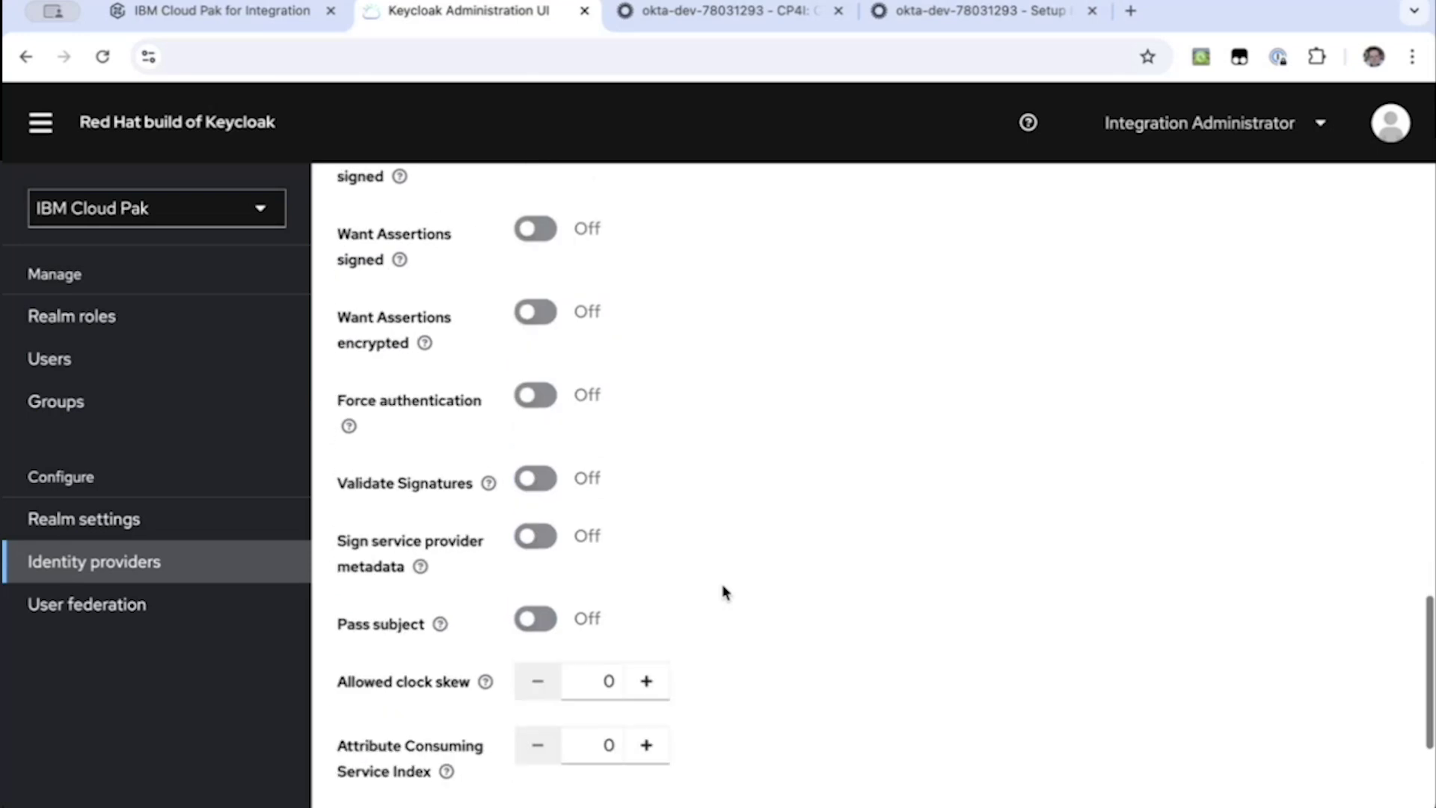
Add the okta identity provider, view the providers list, and open an incognito window.
{"action": "left_click", "coordinate": [553, 685]}
{"action": "left_click", "coordinate": [106, 565]}
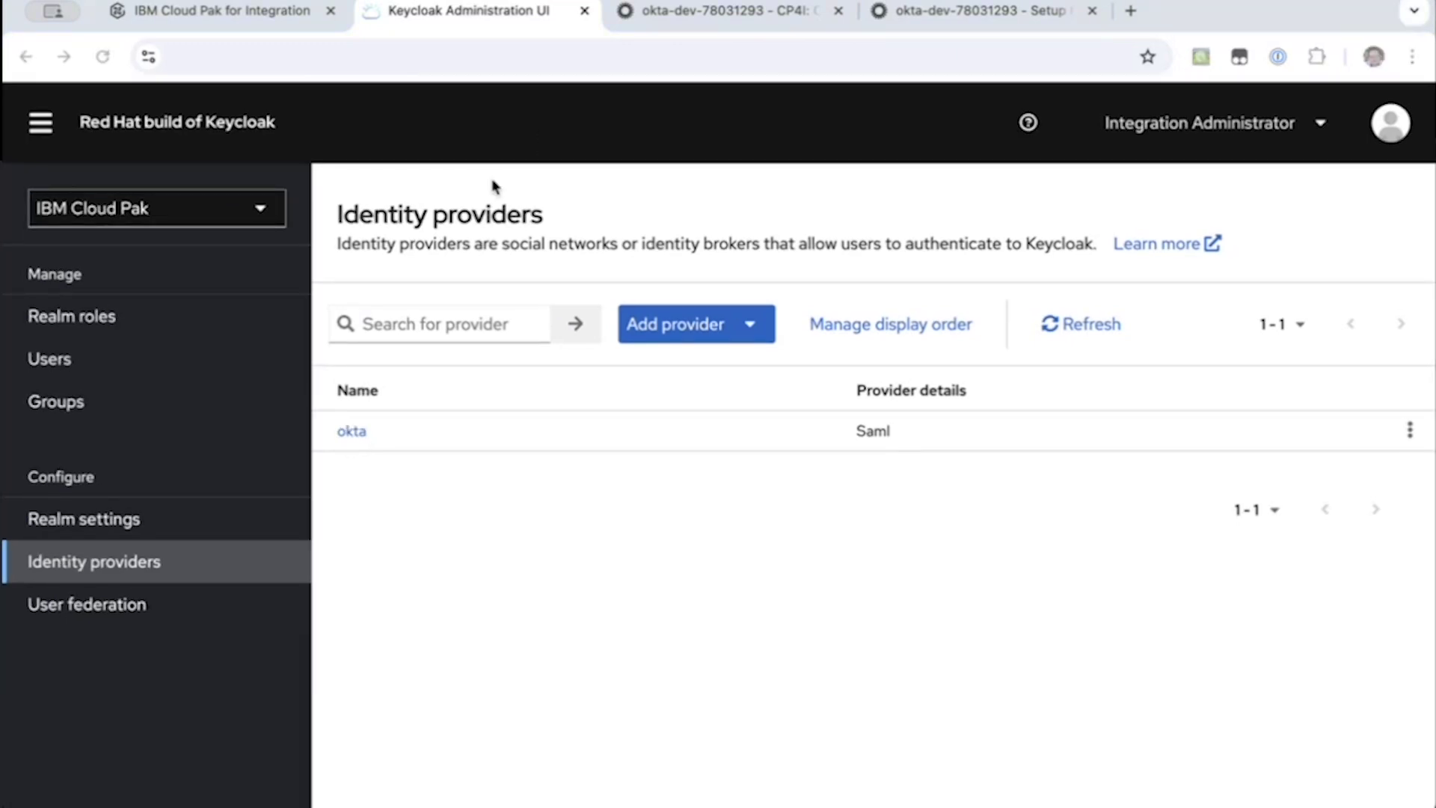
{"action": "key", "text": "super+shift+n"}
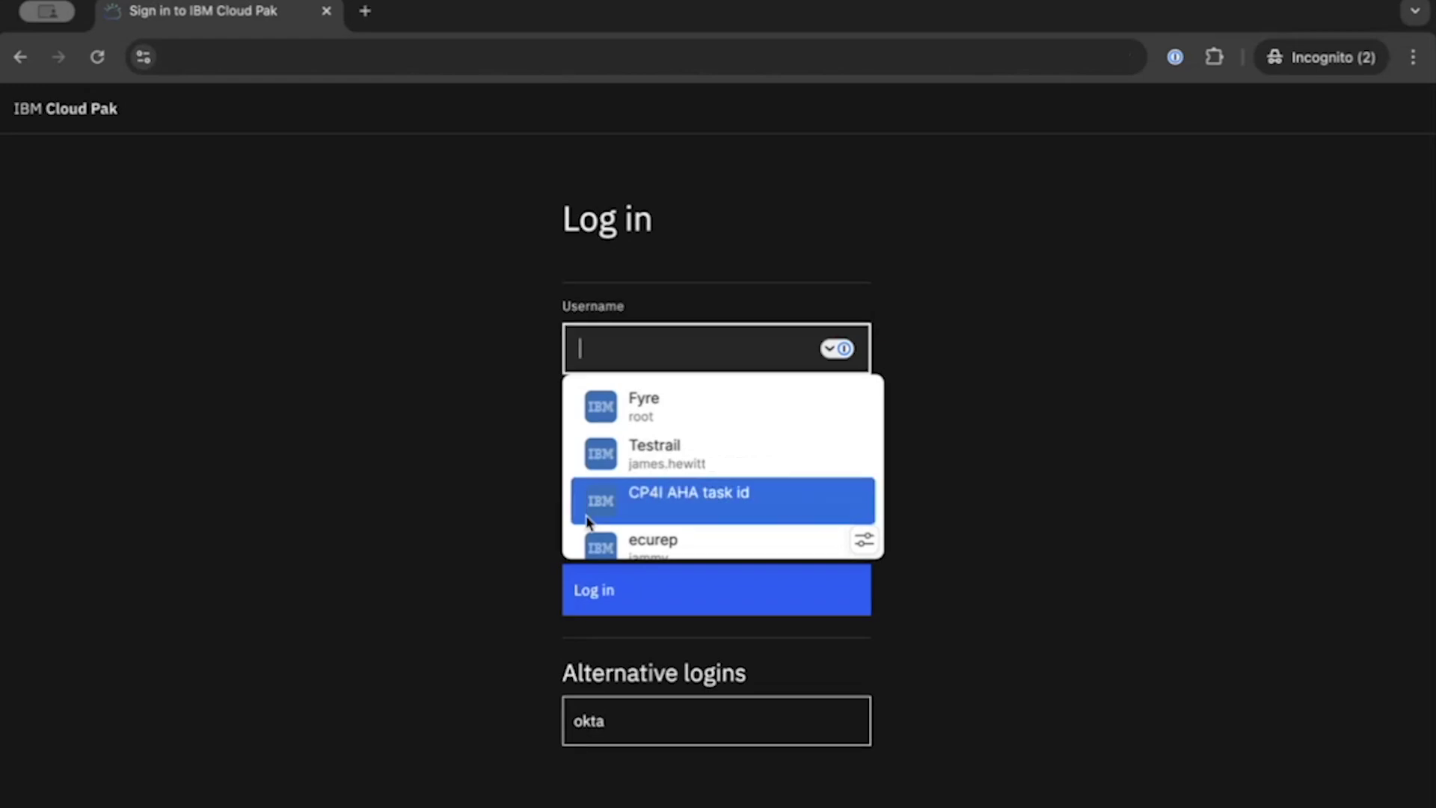
Sign in to Cloud Pak through the okta alternative login, using the saved Okta credentials and an Okta Verify code.
{"action": "left_click", "coordinate": [362, 506]}
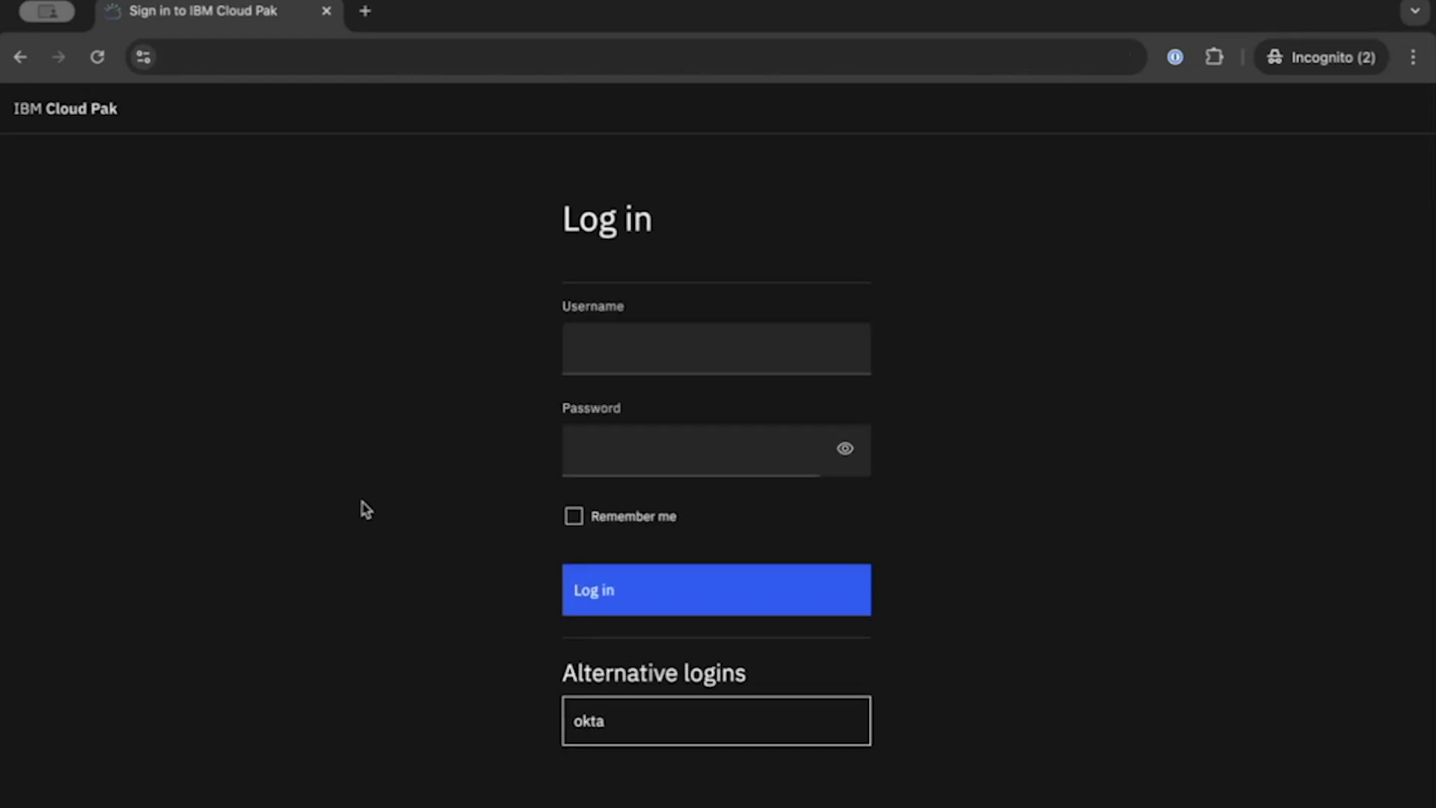
{"action": "left_click", "coordinate": [659, 717]}
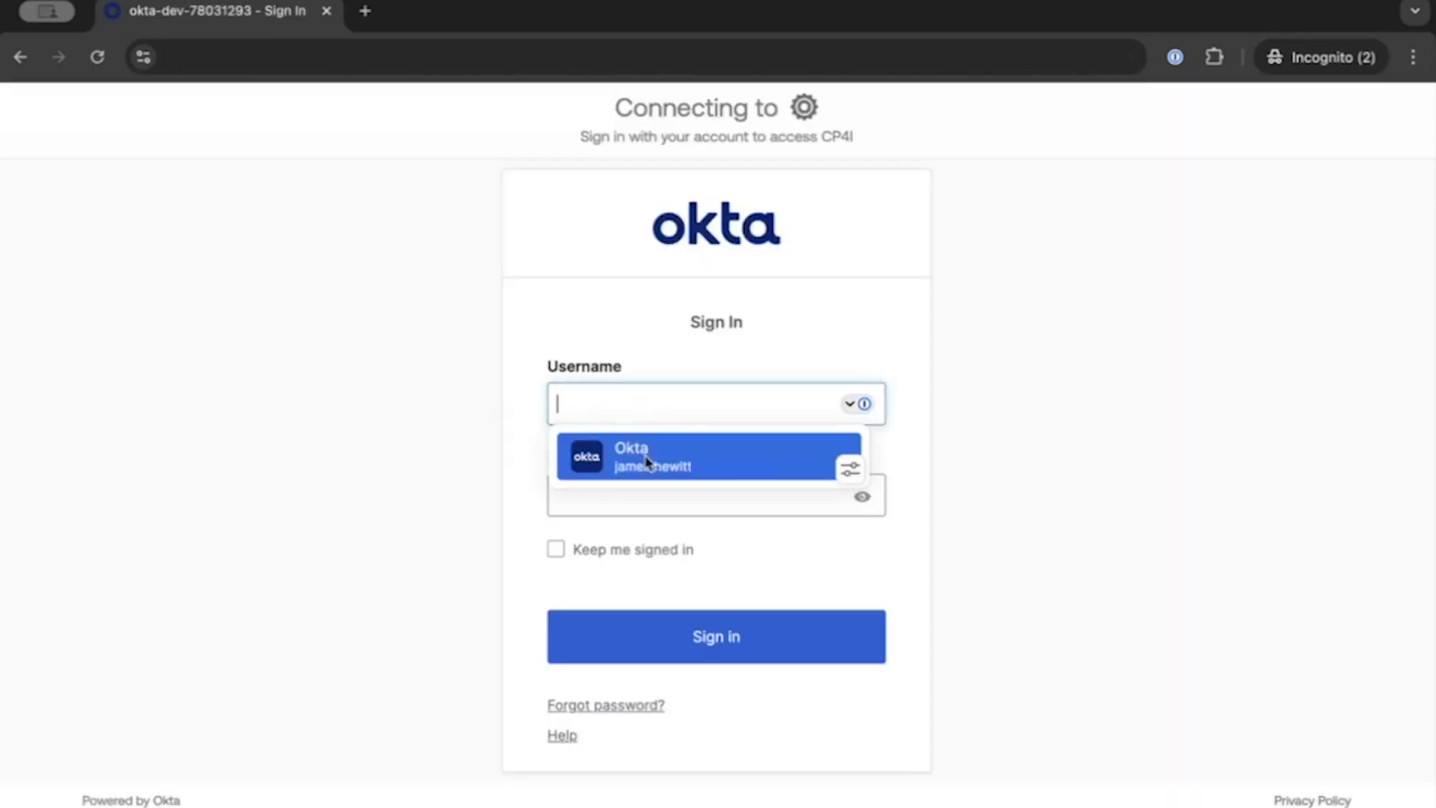
{"action": "left_click", "coordinate": [648, 460]}
{"action": "left_click", "coordinate": [676, 631]}
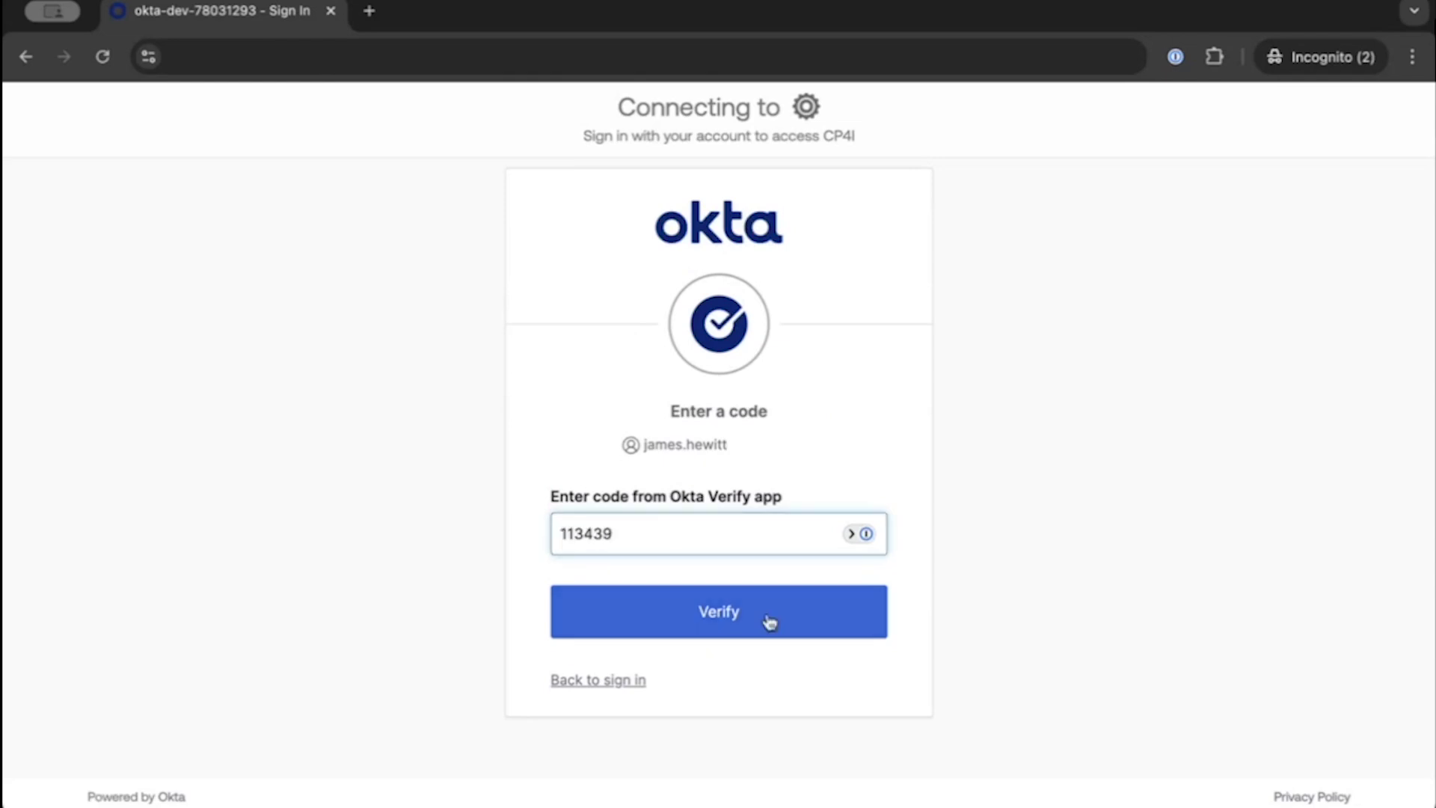
{"action": "left_click", "coordinate": [763, 635]}
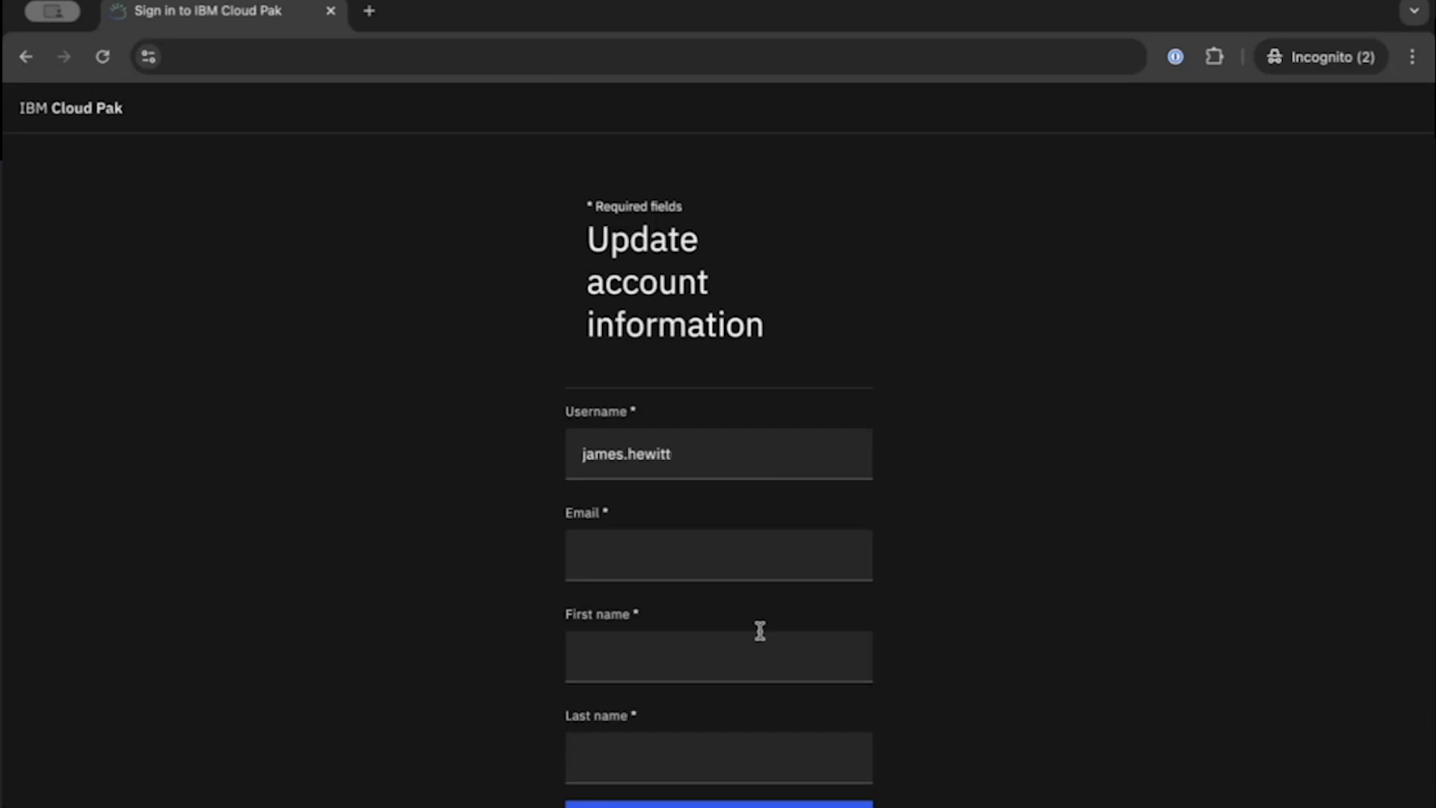
Fill the account form's email, with first name A and last name B.
{"action": "scroll", "coordinate": [760, 631], "scroll_direction": "down", "scroll_amount": 1}
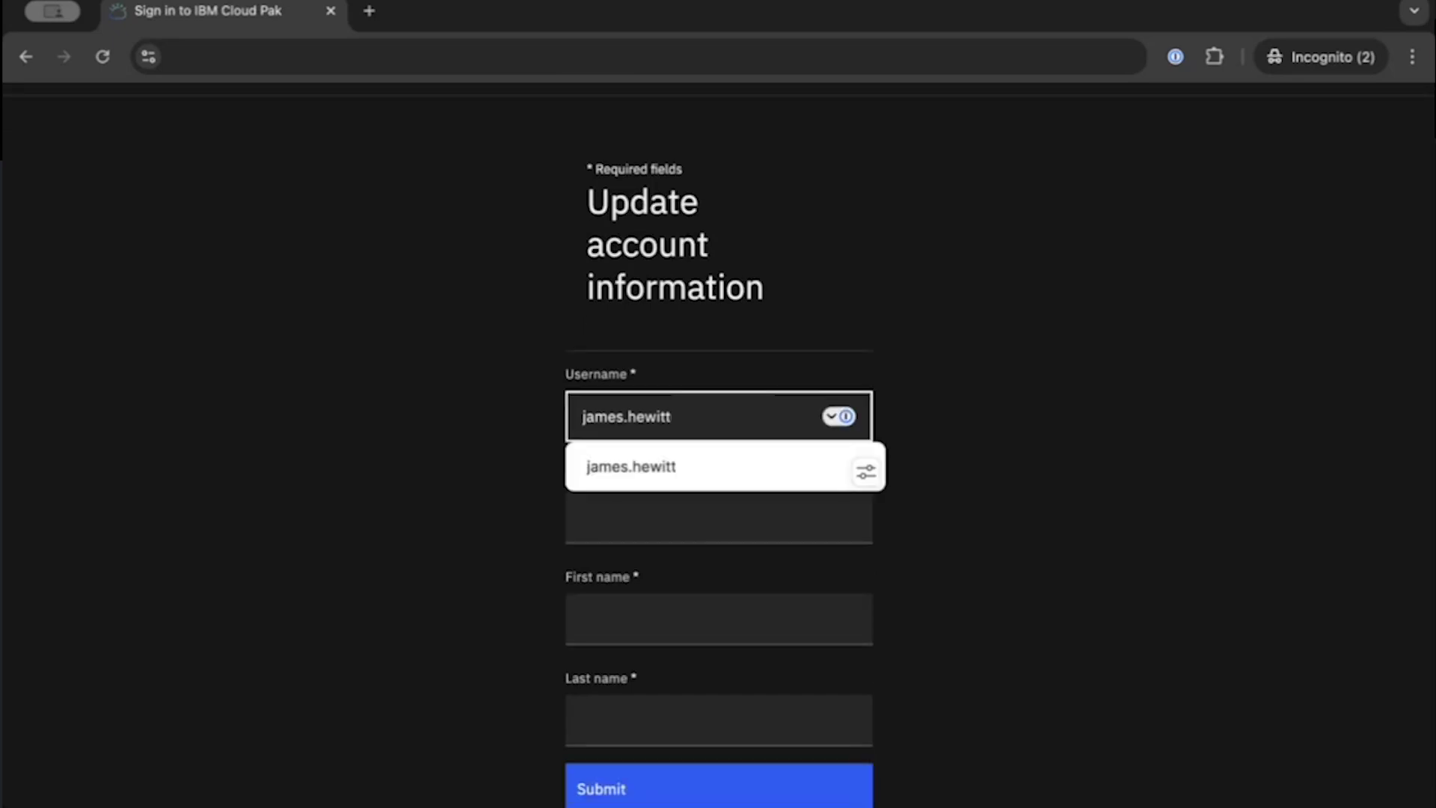
{"action": "left_click_drag", "start_coordinate": [775, 409], "coordinate": [544, 401]}
{"action": "left_click", "coordinate": [768, 552]}
{"action": "left_click", "coordinate": [761, 567]}
{"action": "left_click", "coordinate": [740, 636]}
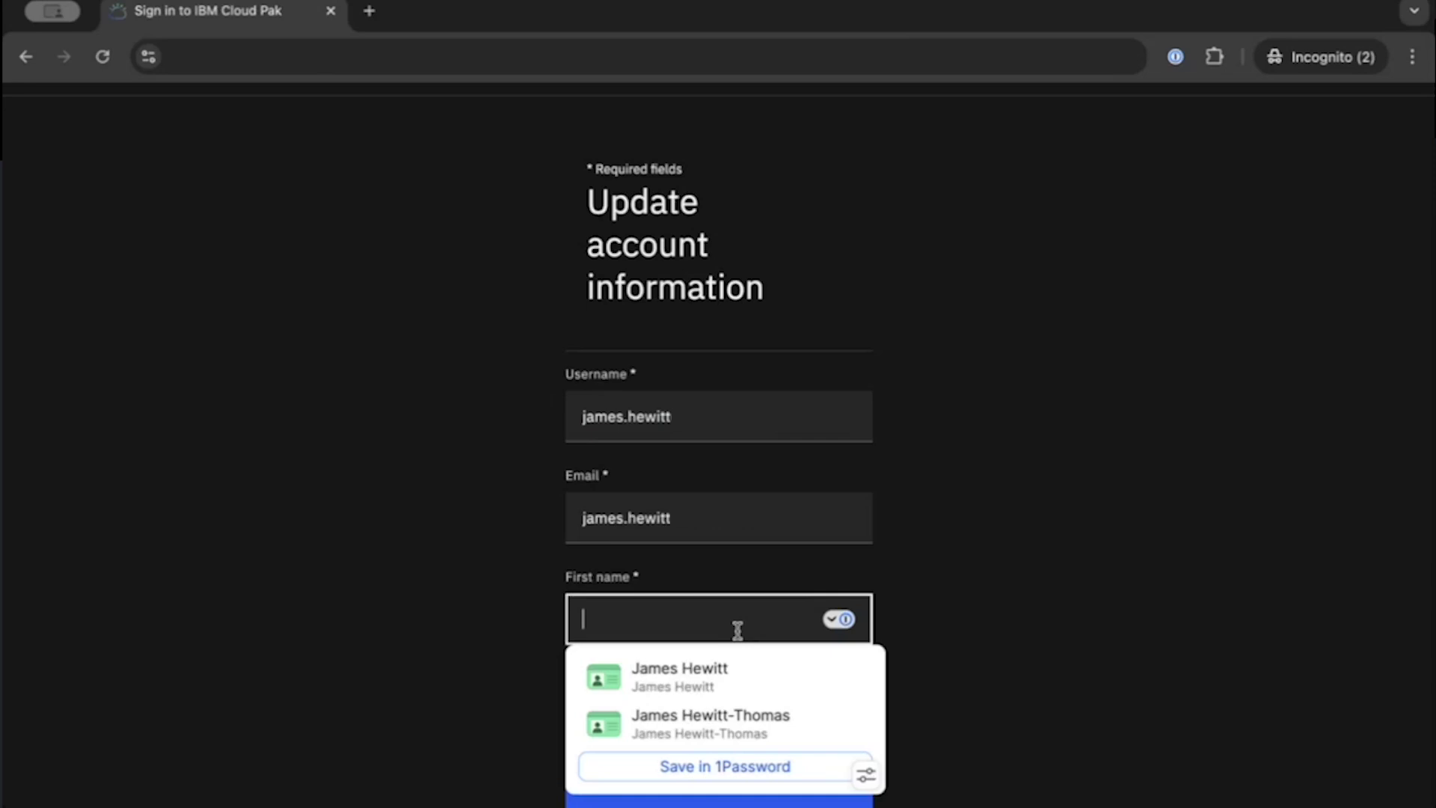
{"action": "type", "text": "A"}
{"action": "key", "text": "Tab"}
{"action": "type", "text": "B"}
{"action": "left_click", "coordinate": [1070, 463]}
Submit the form, choose Review profile at 'Account already exists', and open Keycloak Users.
{"action": "left_click", "coordinate": [744, 771]}
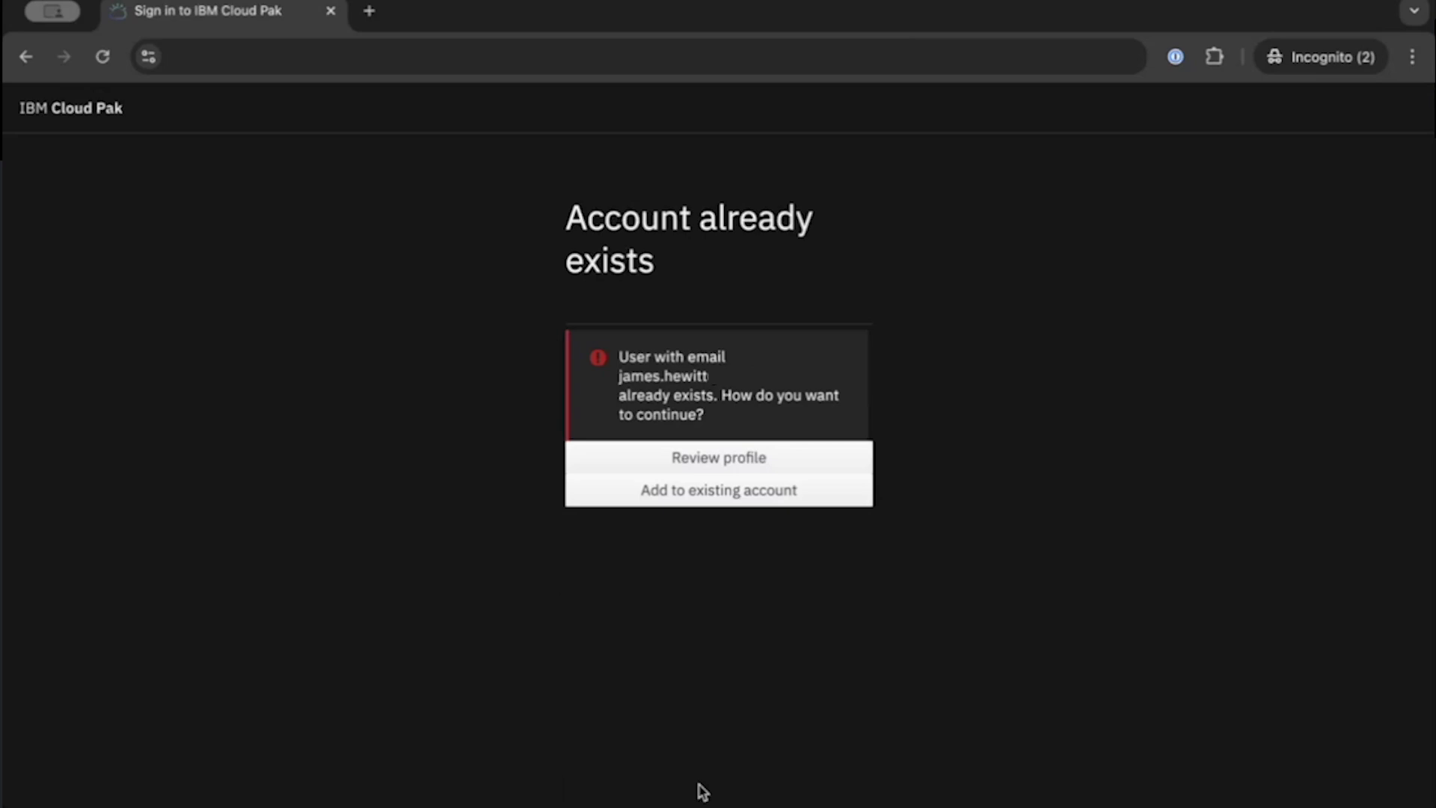
{"action": "left_click", "coordinate": [717, 458]}
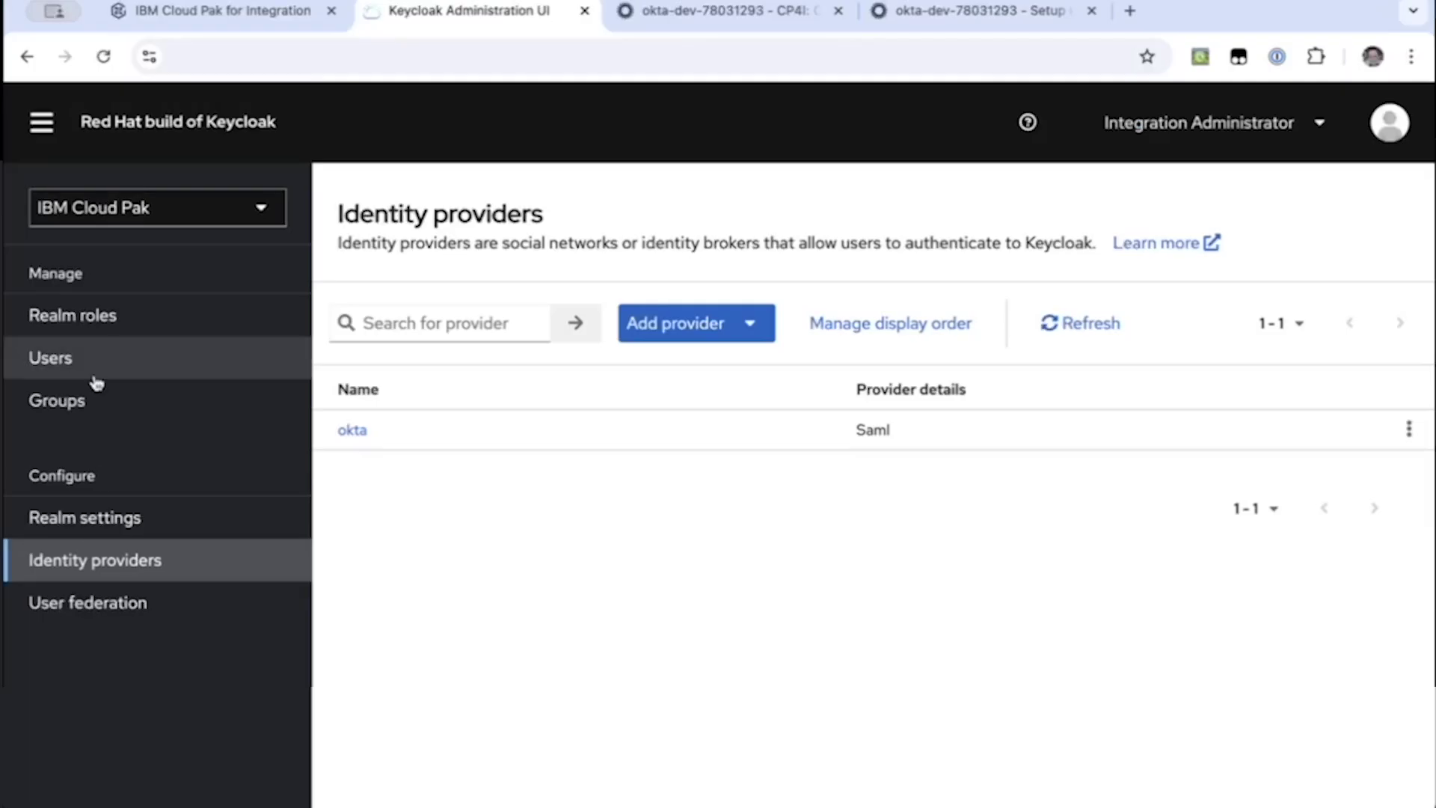
{"action": "left_click", "coordinate": [97, 371]}
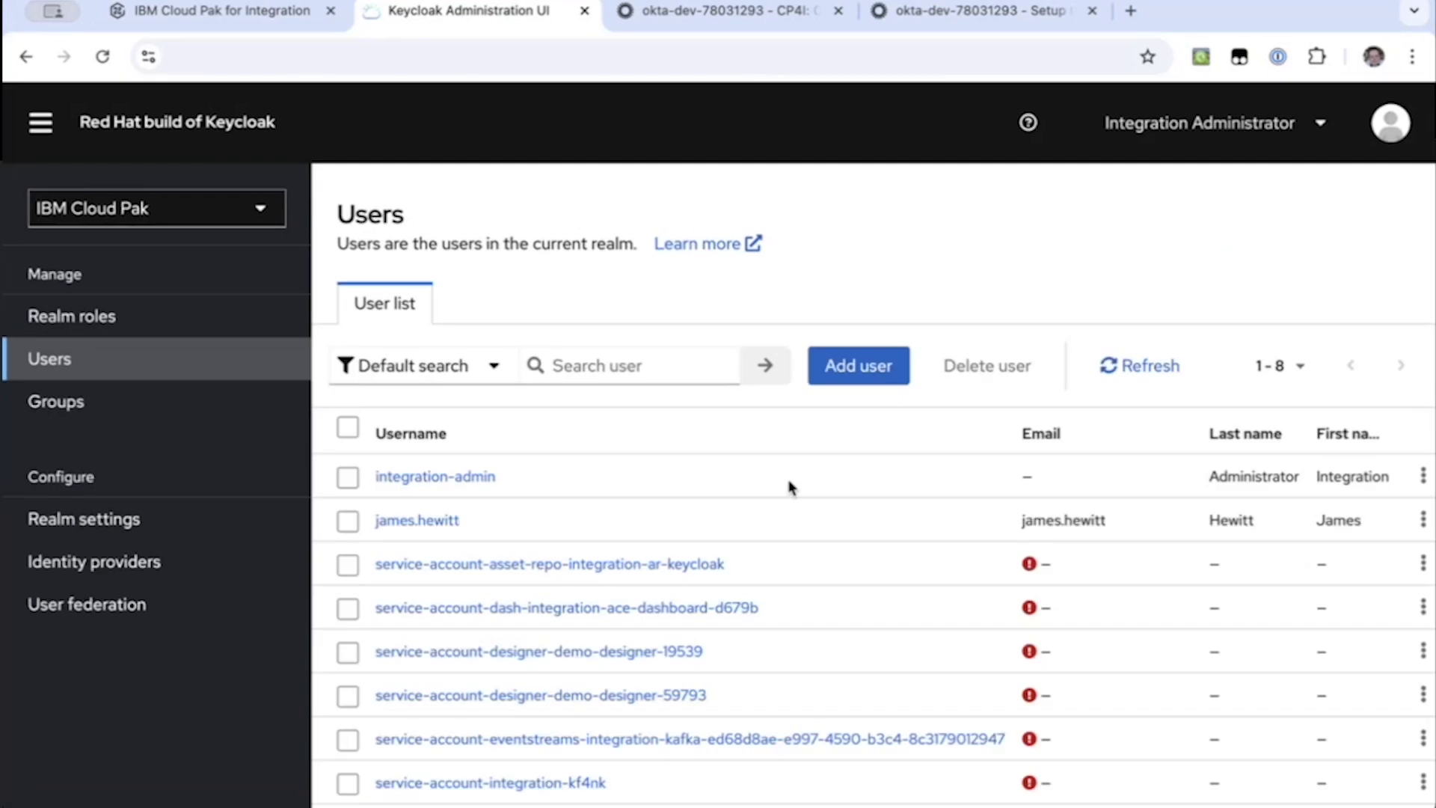
Delete the conflicting existing user from Keycloak's Users list, then return to Okta's CP4I app.
{"action": "left_click", "coordinate": [1423, 519]}
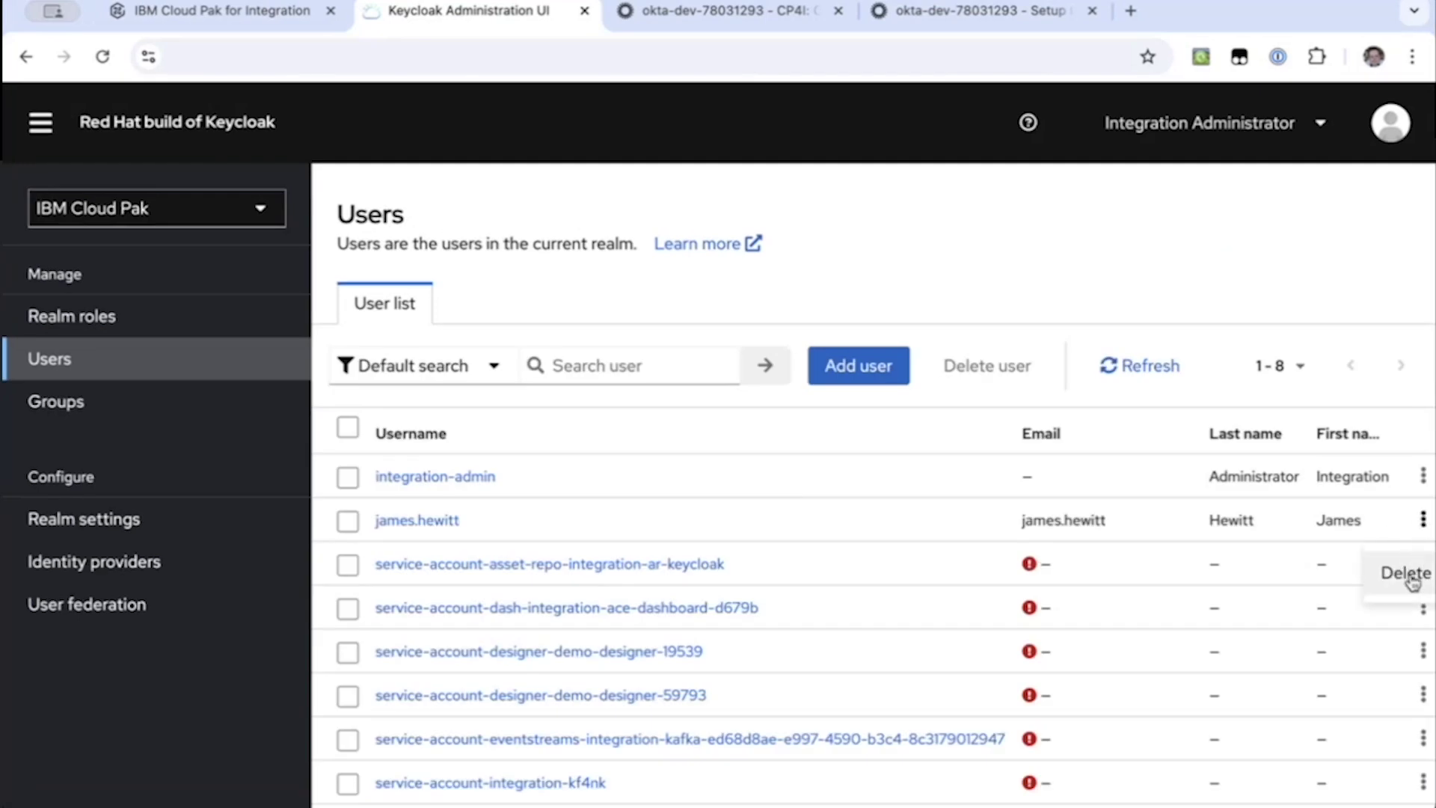
{"action": "left_click", "coordinate": [1411, 579]}
{"action": "left_click", "coordinate": [463, 497]}
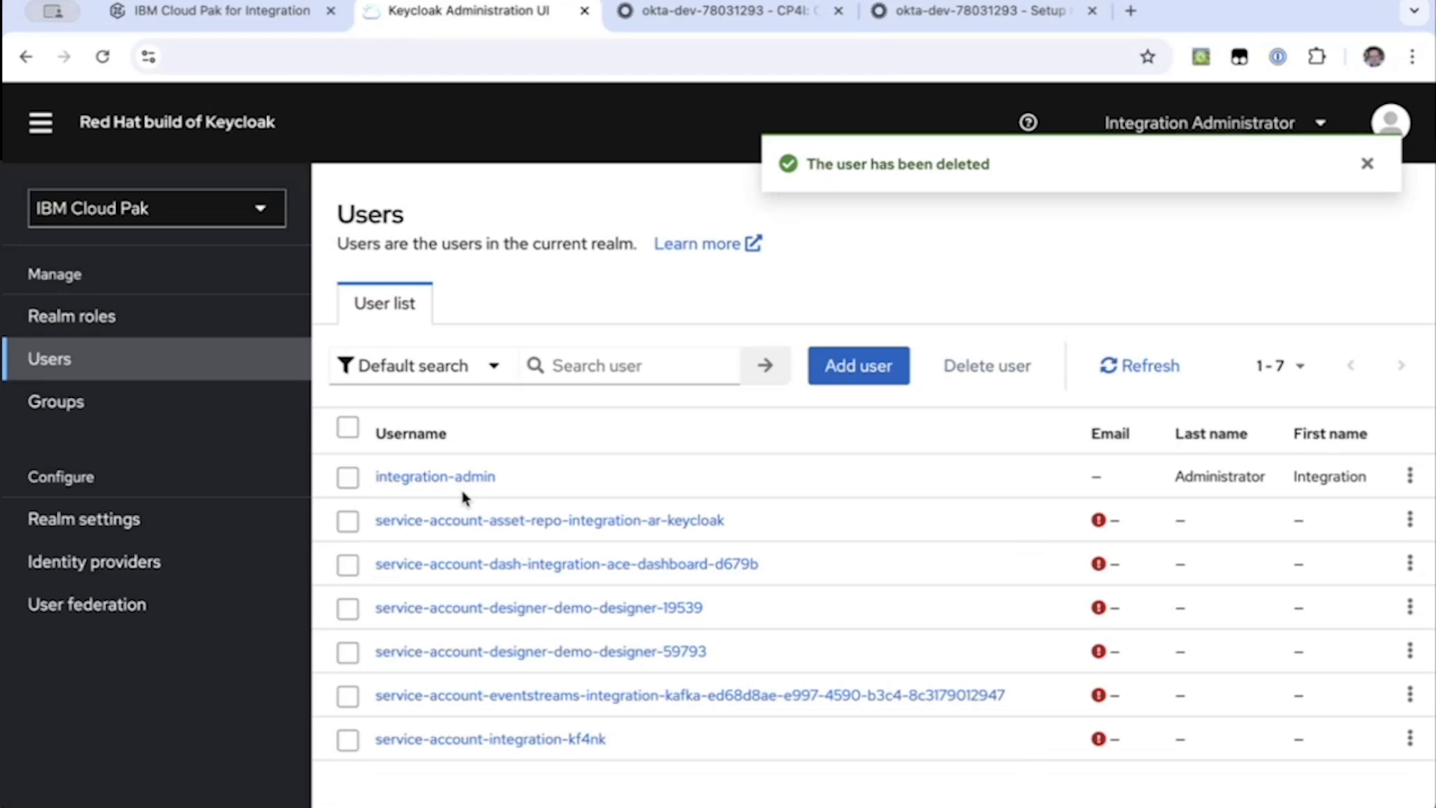
{"action": "key", "text": "ctrl+Tab"}
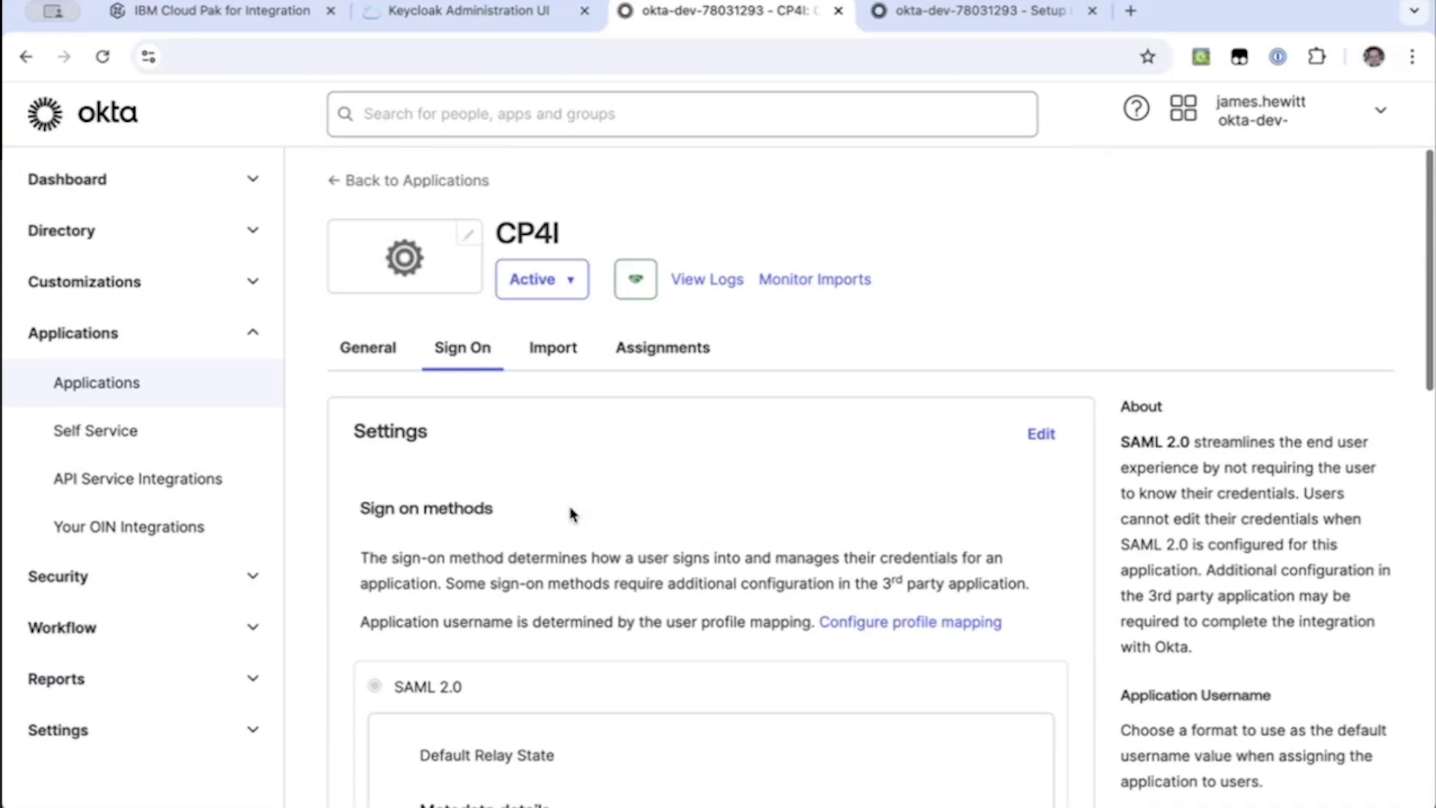
Edit CP4I's SAML integration from the General tab and advance to the Configure SAML step.
{"action": "left_click", "coordinate": [1042, 434]}
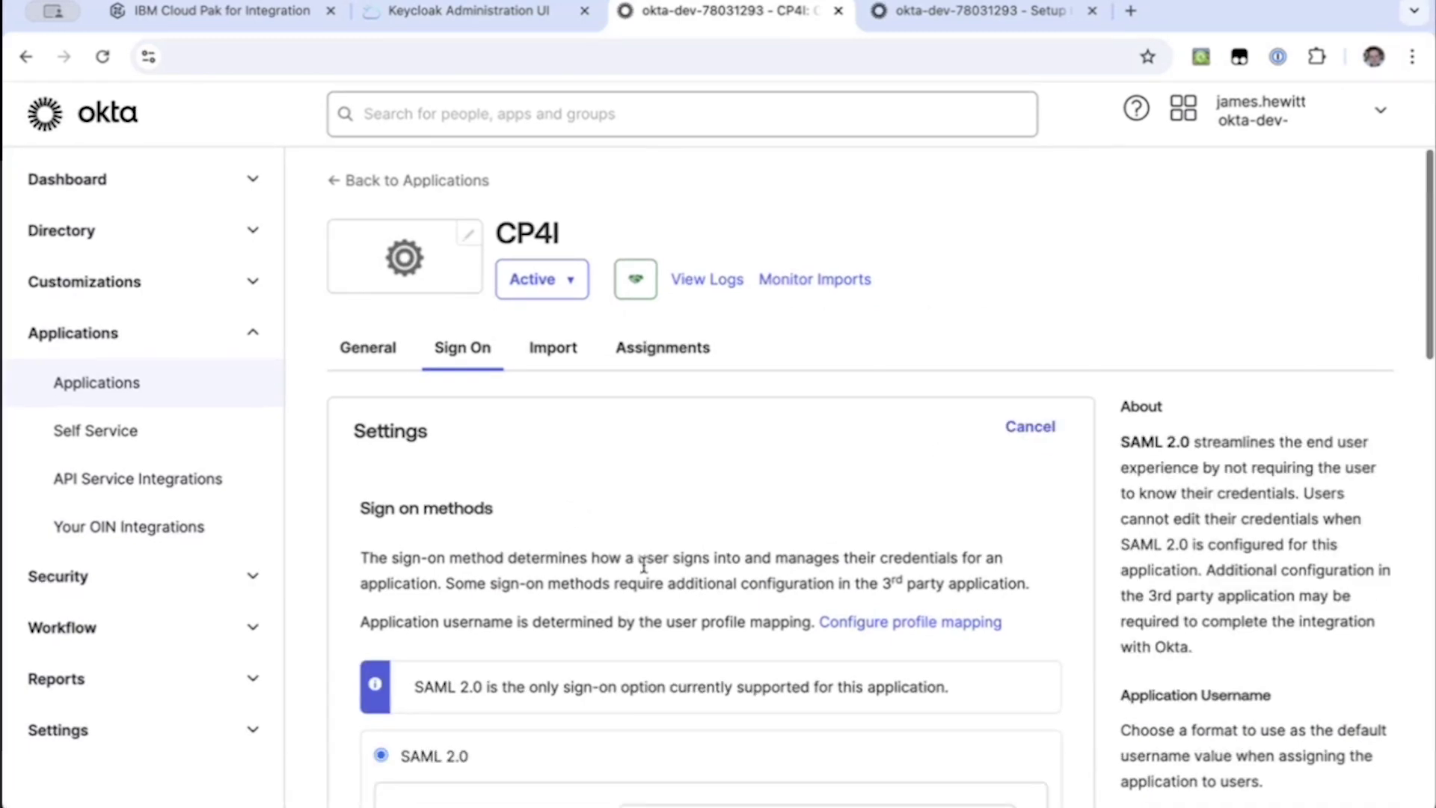
{"action": "left_click", "coordinate": [358, 346]}
{"action": "scroll", "coordinate": [748, 487], "scroll_direction": "down", "scroll_amount": 1}
{"action": "scroll", "coordinate": [769, 500], "scroll_direction": "down", "scroll_amount": 7}
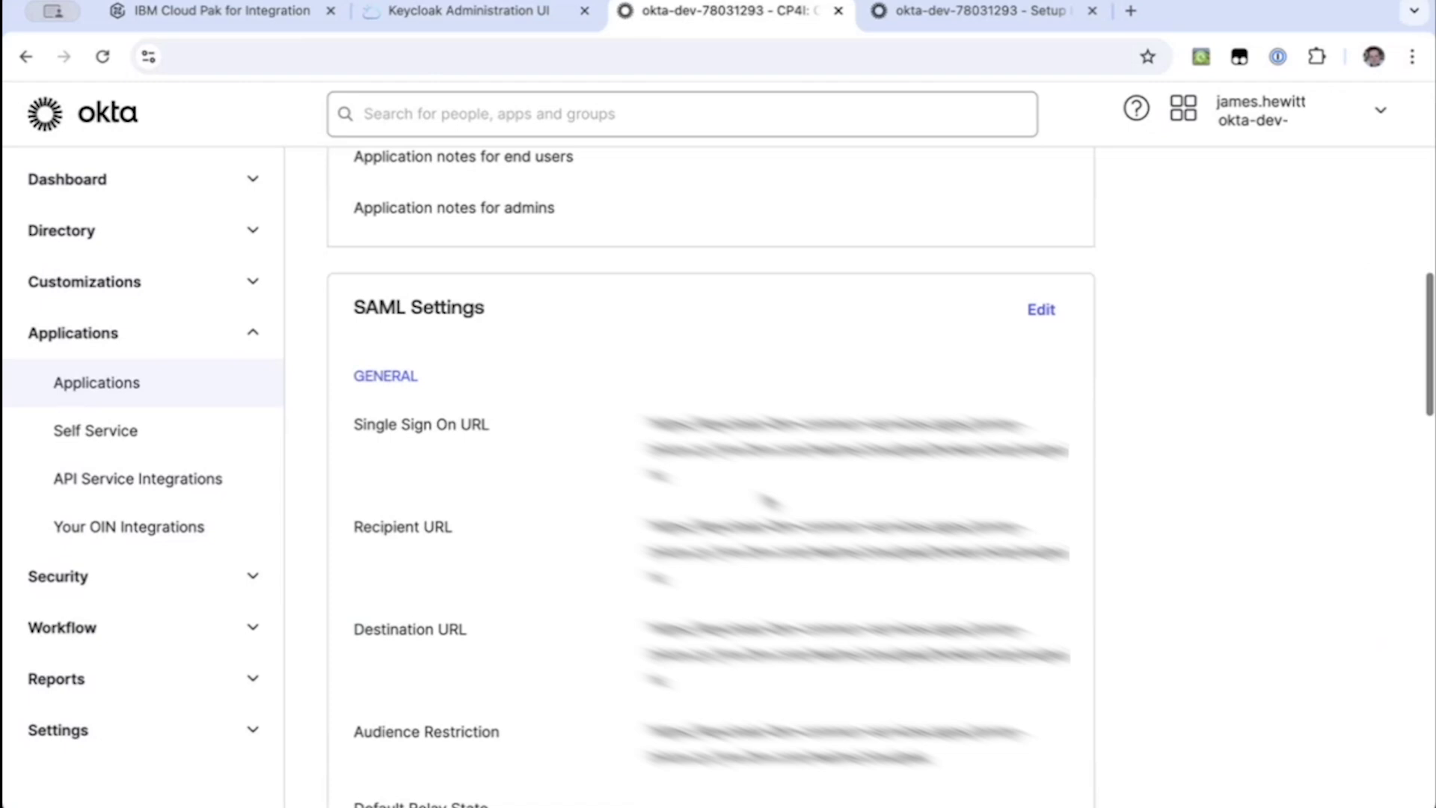
{"action": "left_click", "coordinate": [1041, 309]}
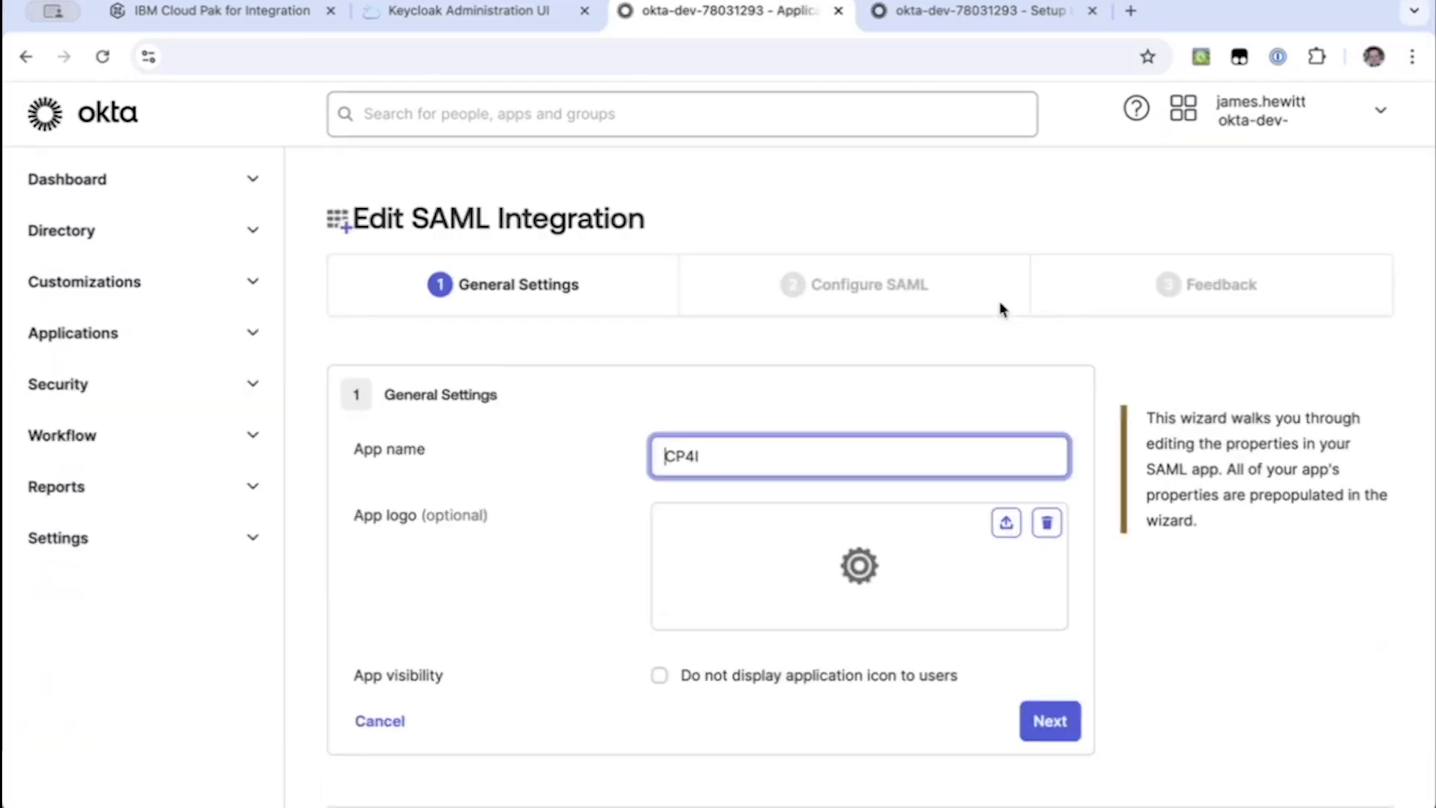
{"action": "scroll", "coordinate": [506, 558], "scroll_direction": "down", "scroll_amount": 2}
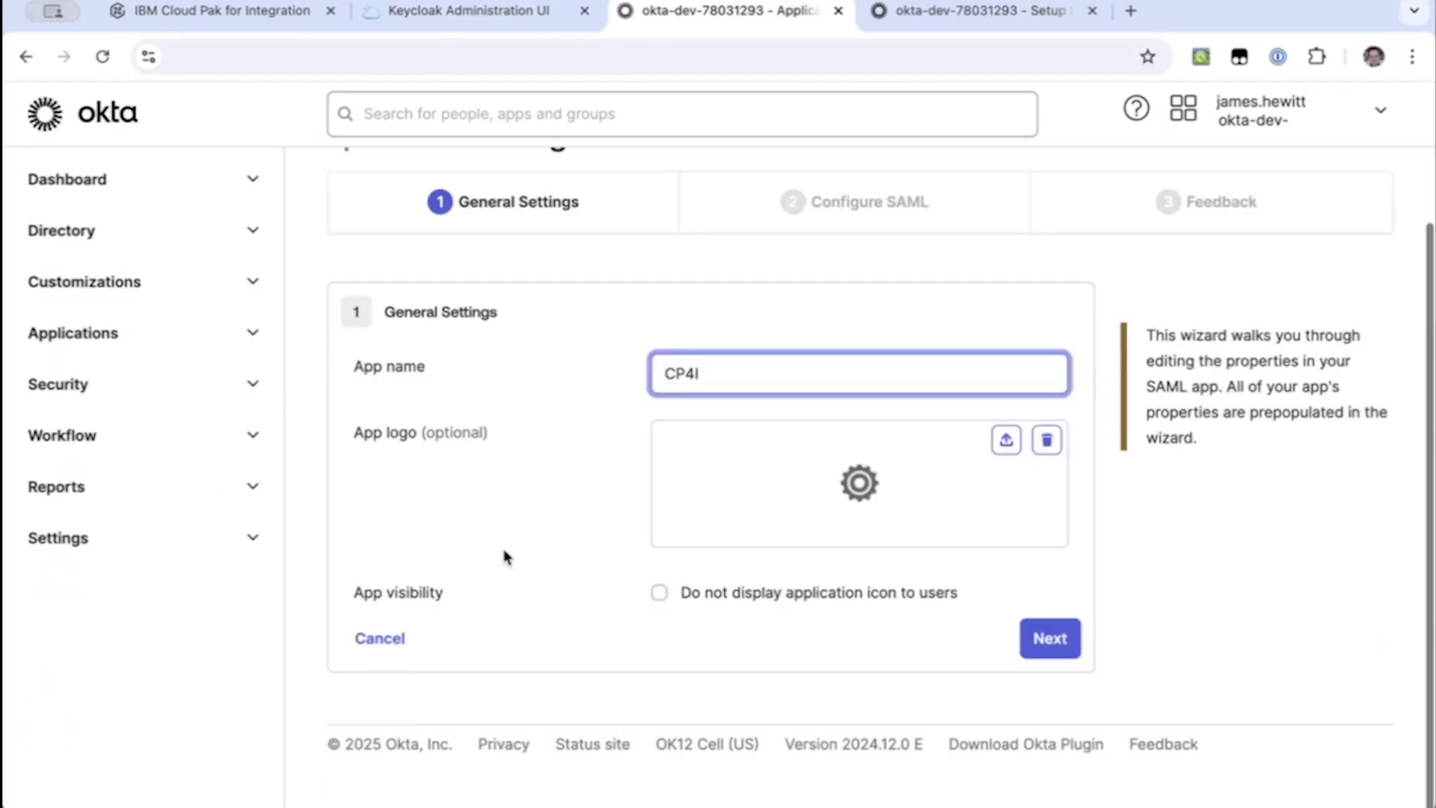
{"action": "left_click", "coordinate": [1048, 638]}
Add an 'email' attribute statement in Basic format mapped to user.email.
{"action": "scroll", "coordinate": [631, 536], "scroll_direction": "down", "scroll_amount": 10}
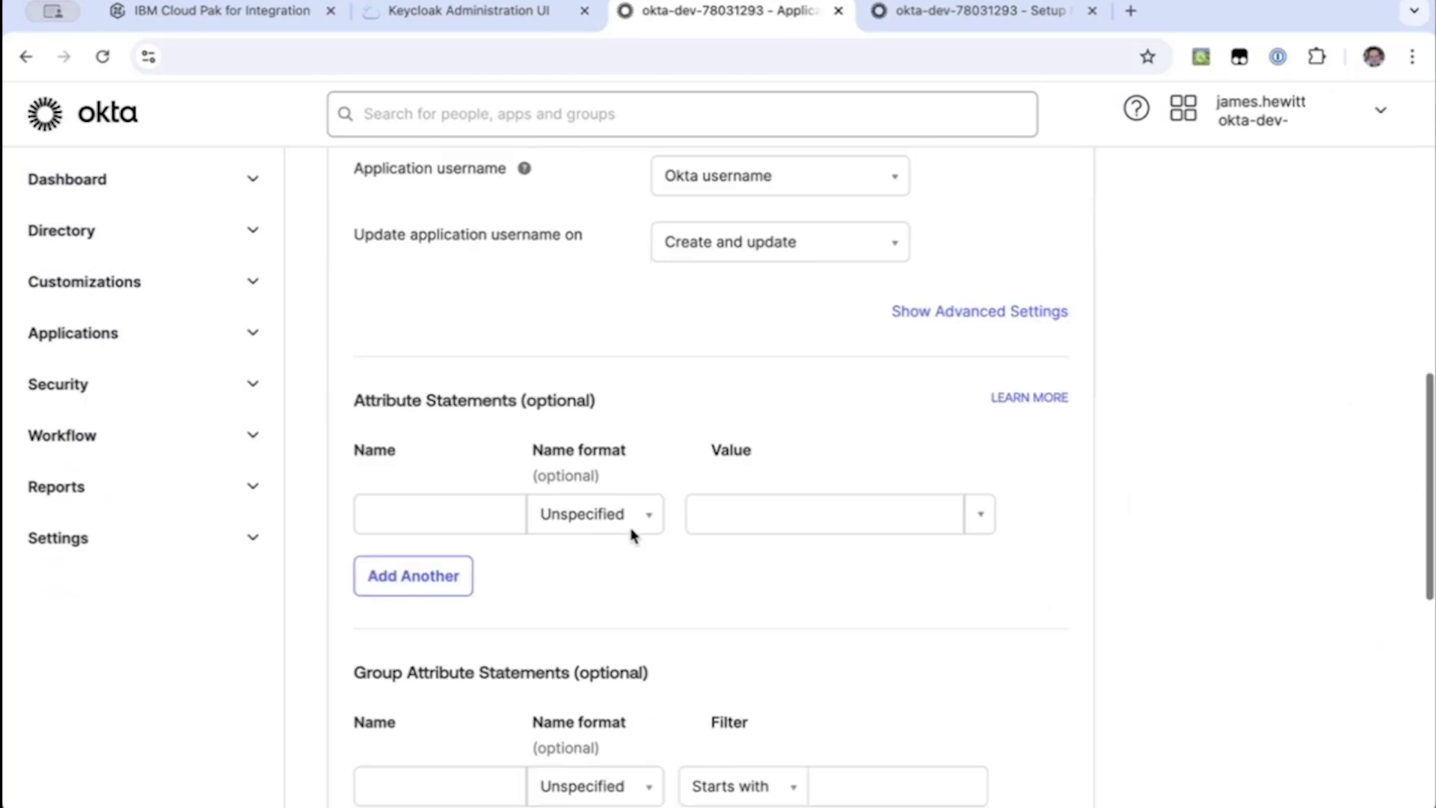
{"action": "left_click", "coordinate": [456, 372]}
{"action": "type", "text": "email"}
{"action": "key", "text": "Tab"}
{"action": "left_click", "coordinate": [645, 371]}
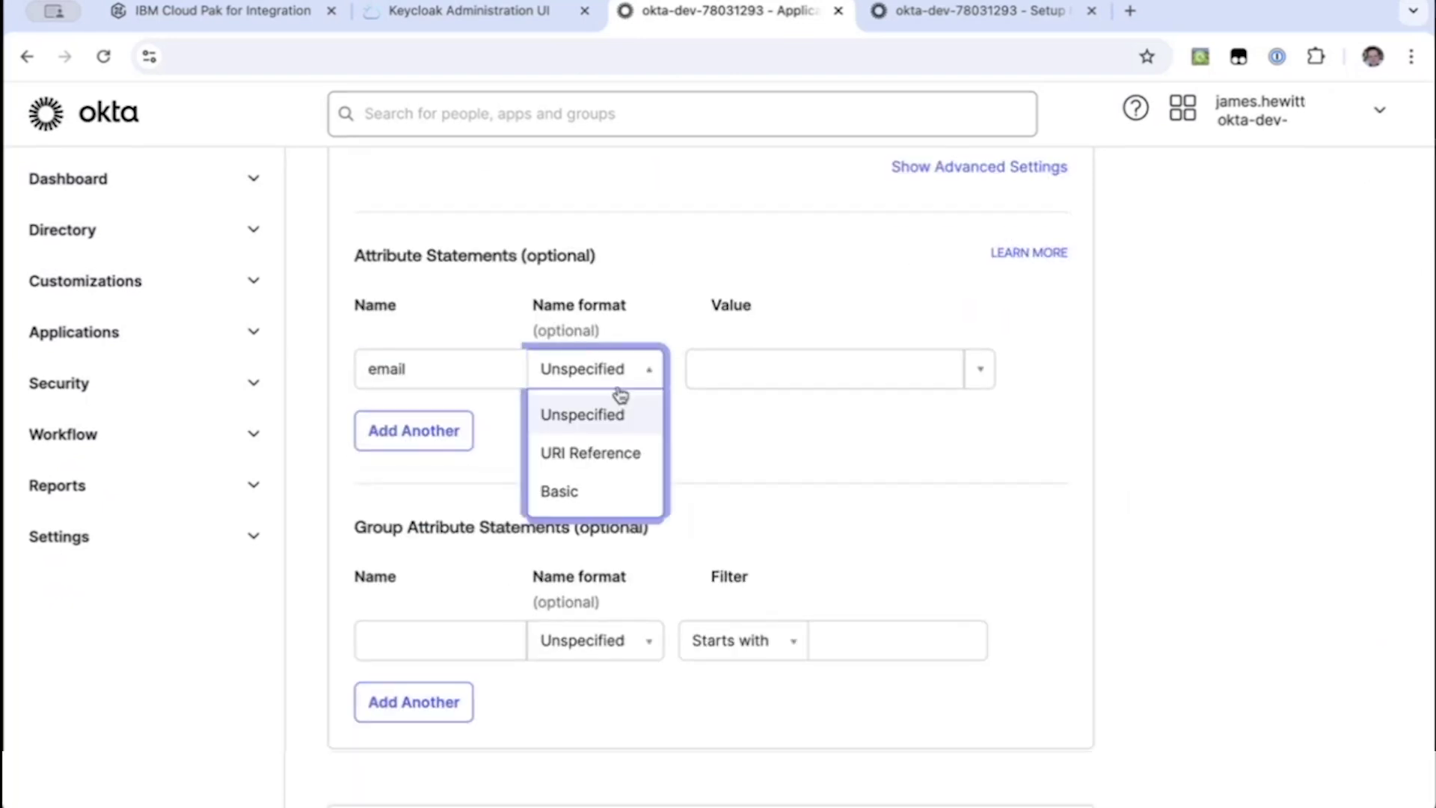
{"action": "left_click", "coordinate": [581, 496]}
{"action": "left_click", "coordinate": [783, 378]}
{"action": "left_click", "coordinate": [975, 378]}
{"action": "left_click", "coordinate": [748, 492]}
Add a 'firstname' attribute statement in Basic format mapped to user.firstName.
{"action": "left_click", "coordinate": [413, 432]}
{"action": "left_click", "coordinate": [427, 436]}
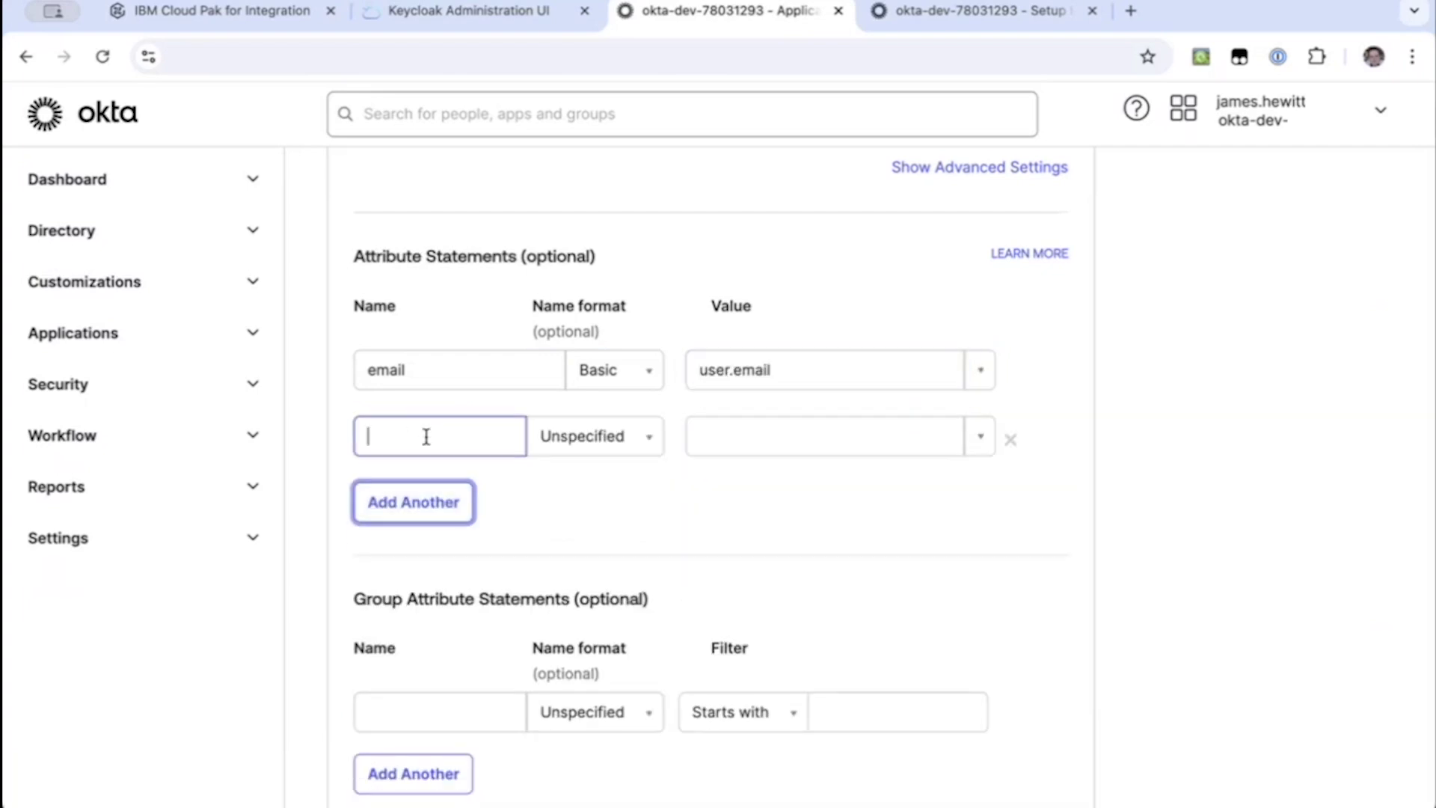
{"action": "type", "text": "firstname"}
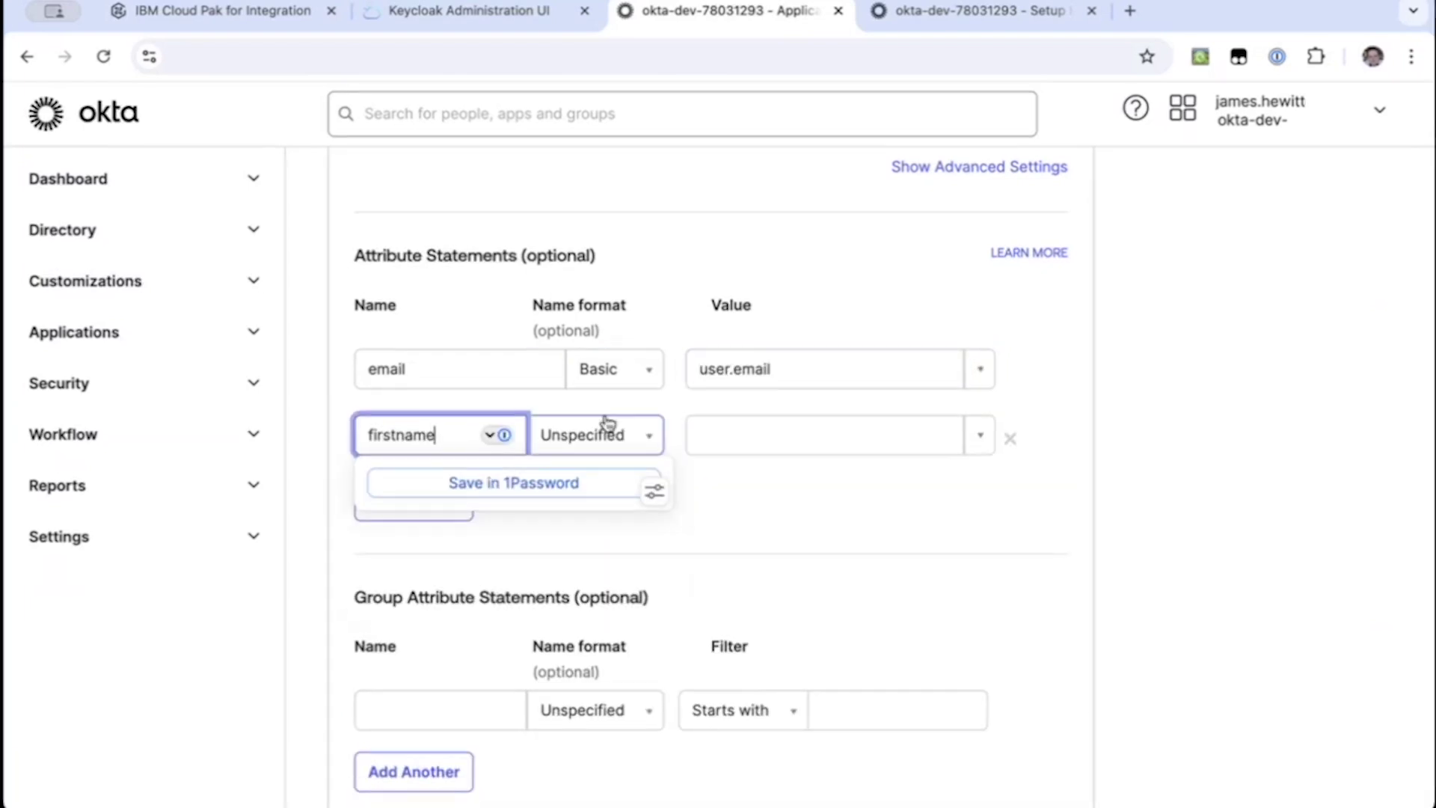
{"action": "left_click", "coordinate": [645, 436]}
{"action": "left_click", "coordinate": [603, 561]}
{"action": "left_click", "coordinate": [801, 429]}
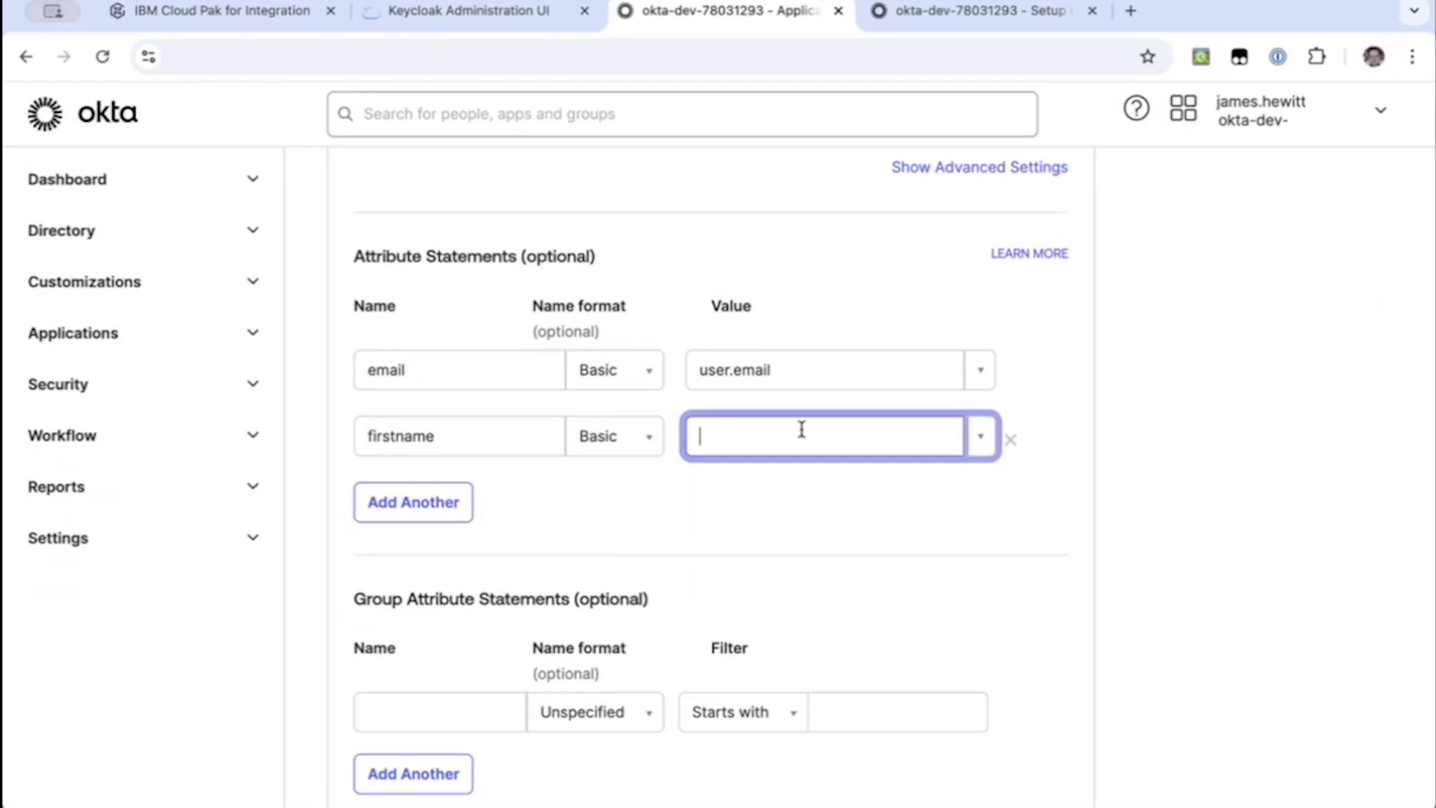
{"action": "left_click", "coordinate": [980, 436]}
{"action": "left_click", "coordinate": [718, 497]}
Add a 'lastname' statement in Basic format mapped to user.lastName, and save the SAML changes.
{"action": "left_click", "coordinate": [439, 502]}
{"action": "left_click", "coordinate": [407, 503]}
{"action": "type", "text": "lastname"}
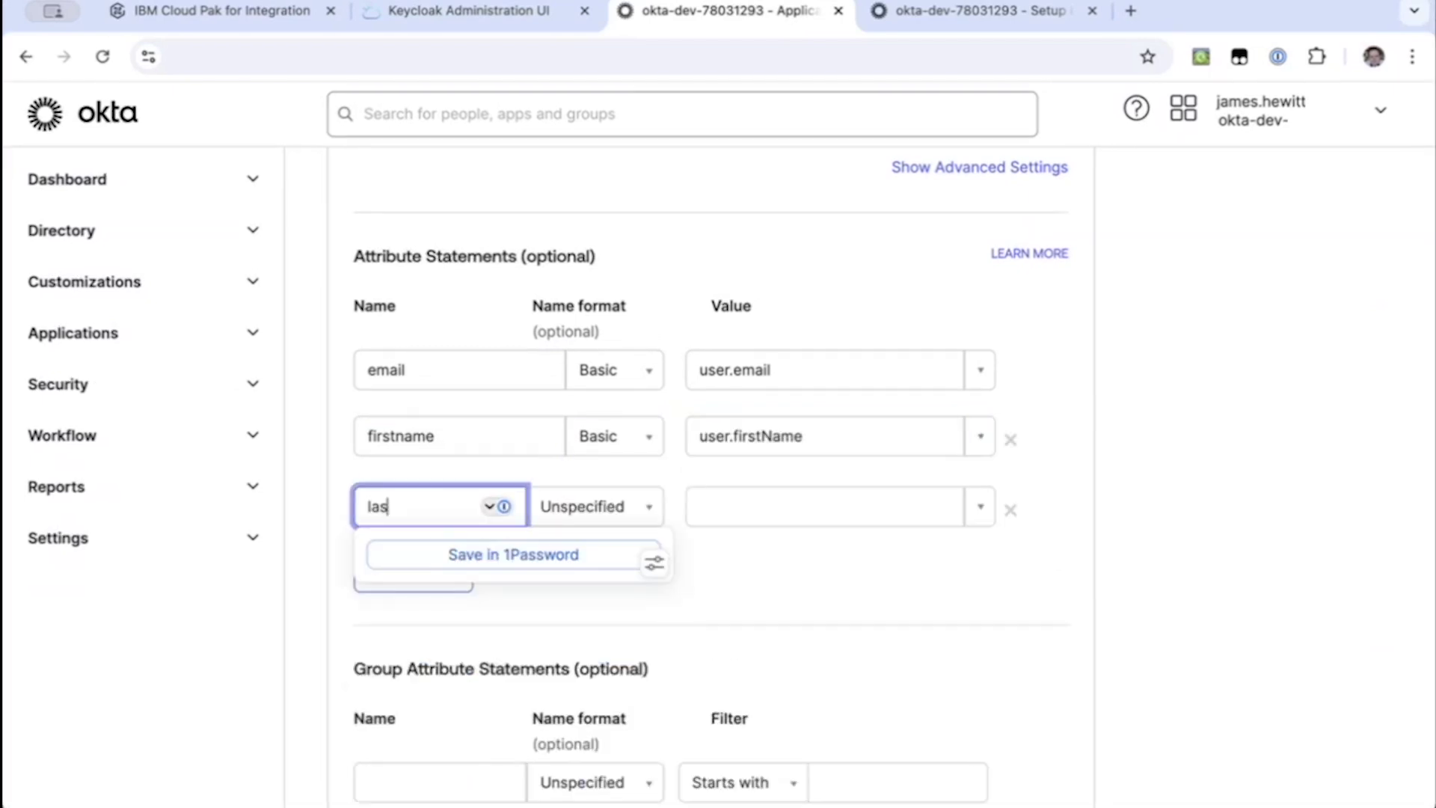
{"action": "left_click", "coordinate": [586, 503]}
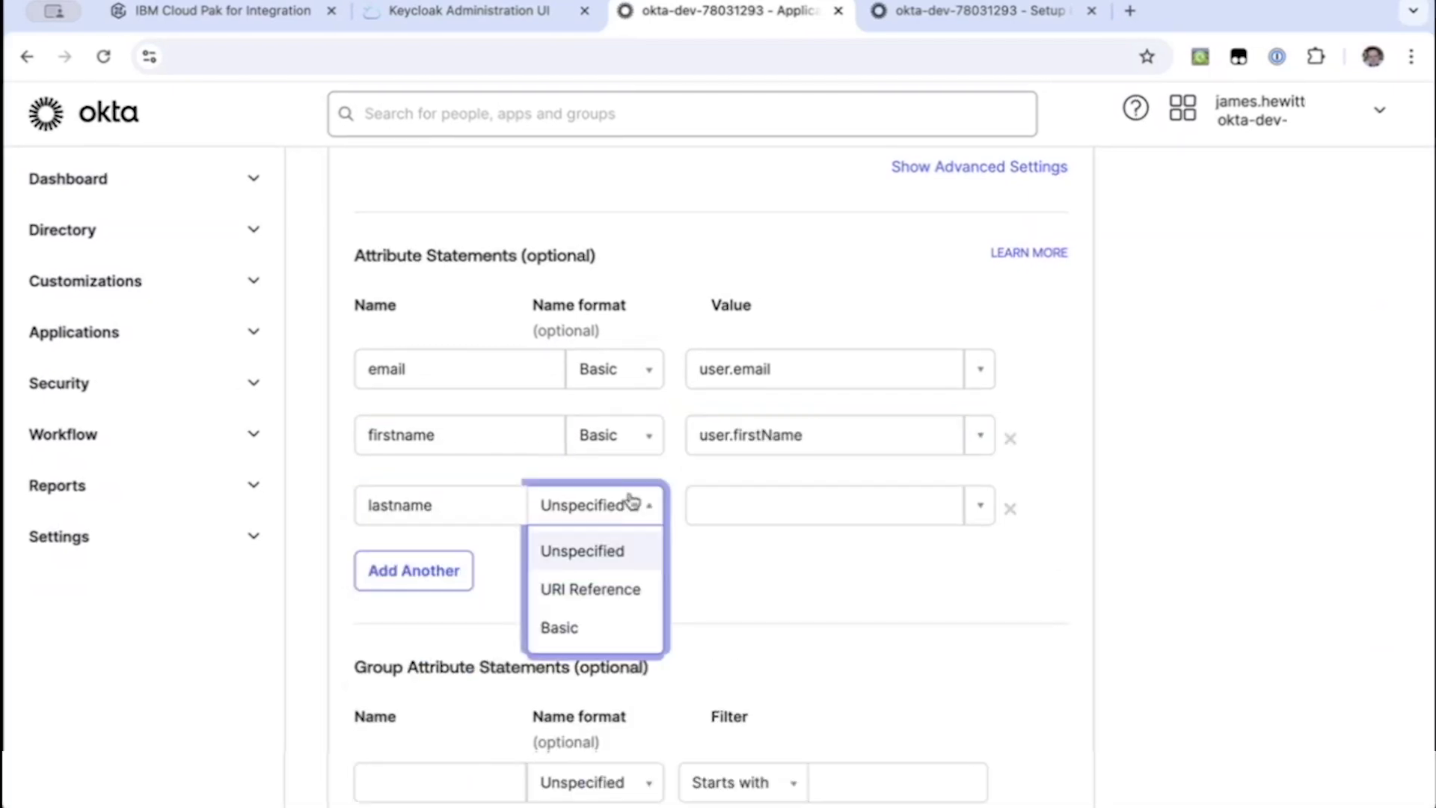
{"action": "left_click", "coordinate": [590, 628]}
{"action": "left_click", "coordinate": [981, 508]}
{"action": "left_click", "coordinate": [782, 591]}
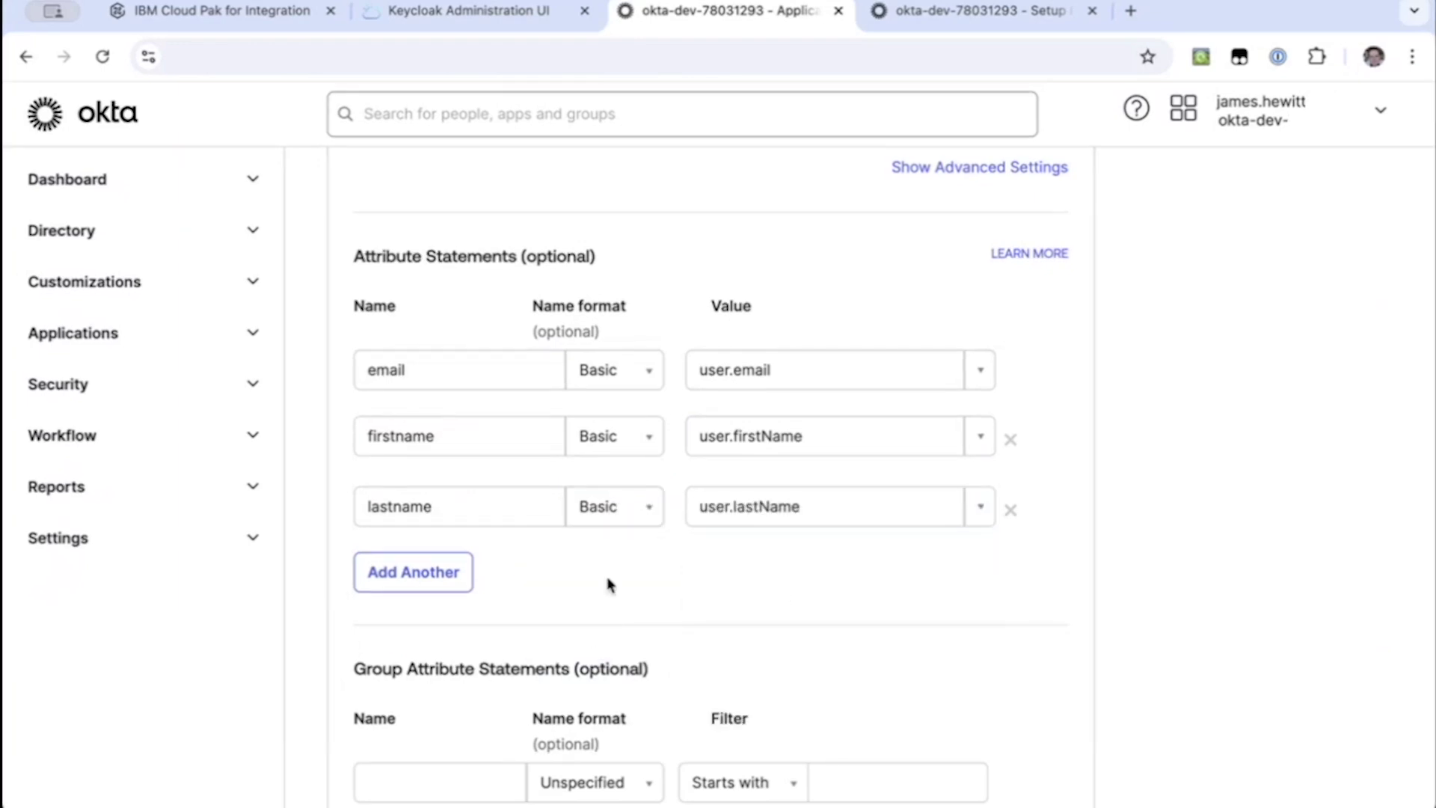
{"action": "scroll", "coordinate": [706, 610], "scroll_direction": "down", "scroll_amount": 8}
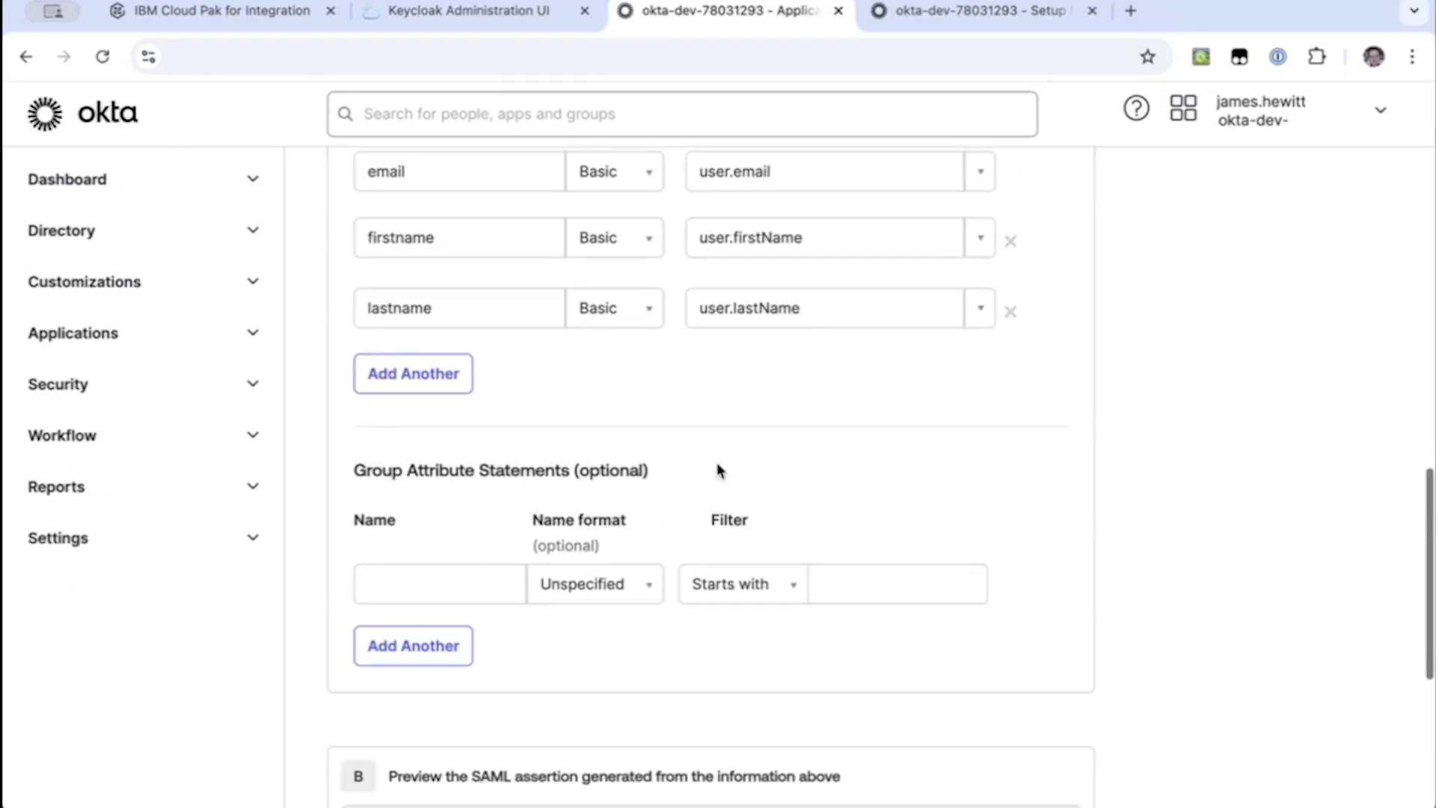
{"action": "left_click", "coordinate": [1046, 638]}
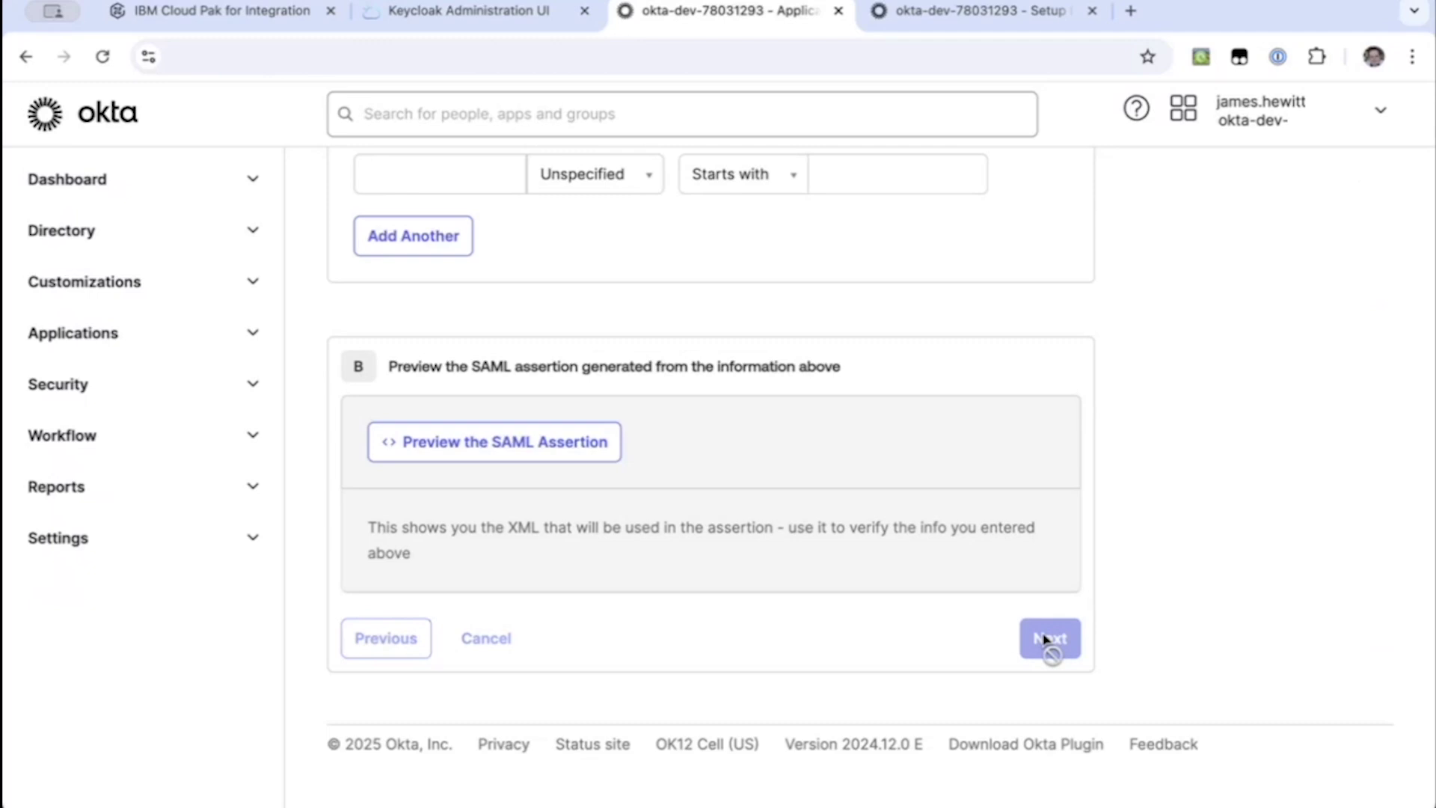
{"action": "left_click", "coordinate": [1046, 622]}
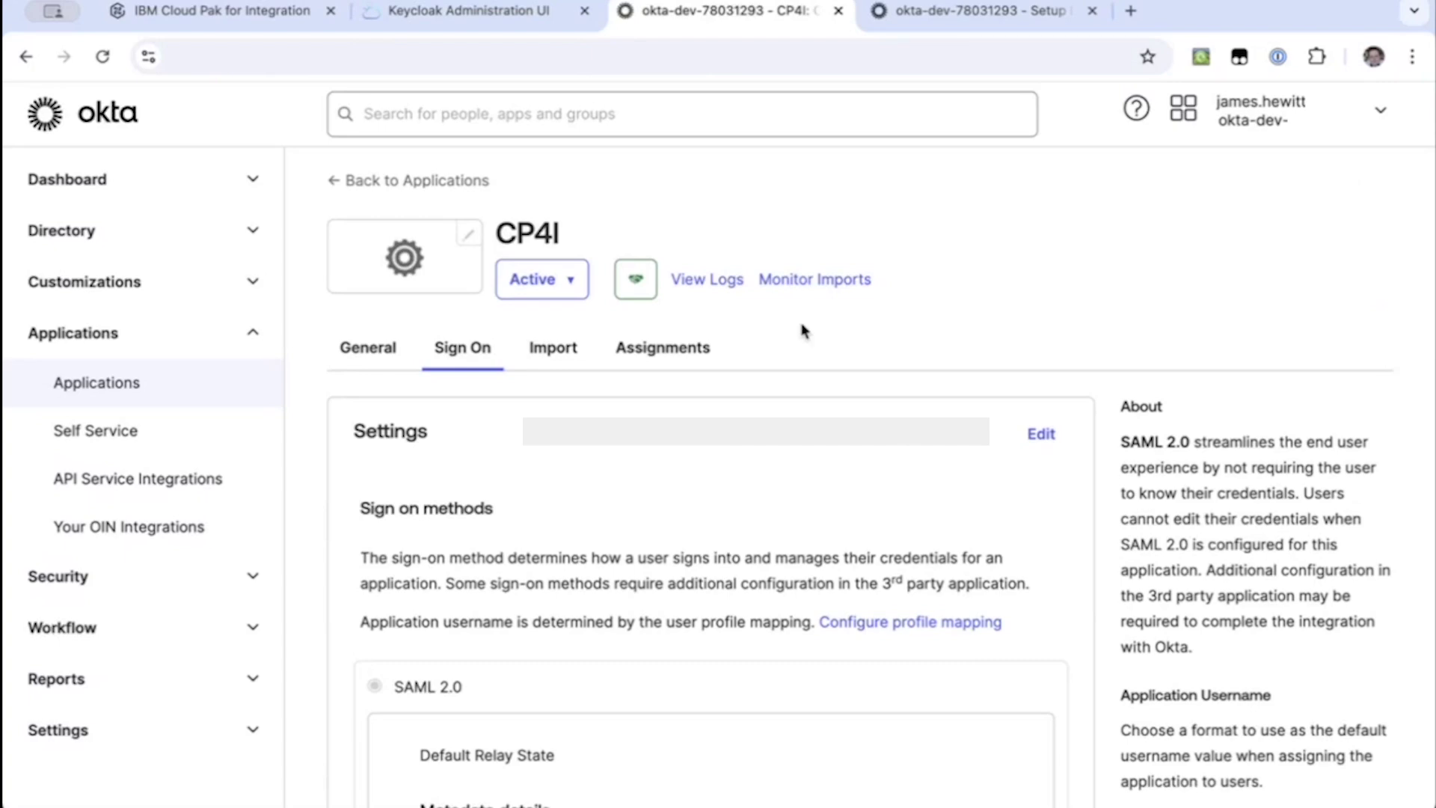
In Keycloak, open the okta identity provider's Mappers tab and add a new mapper.
{"action": "left_click", "coordinate": [521, 29]}
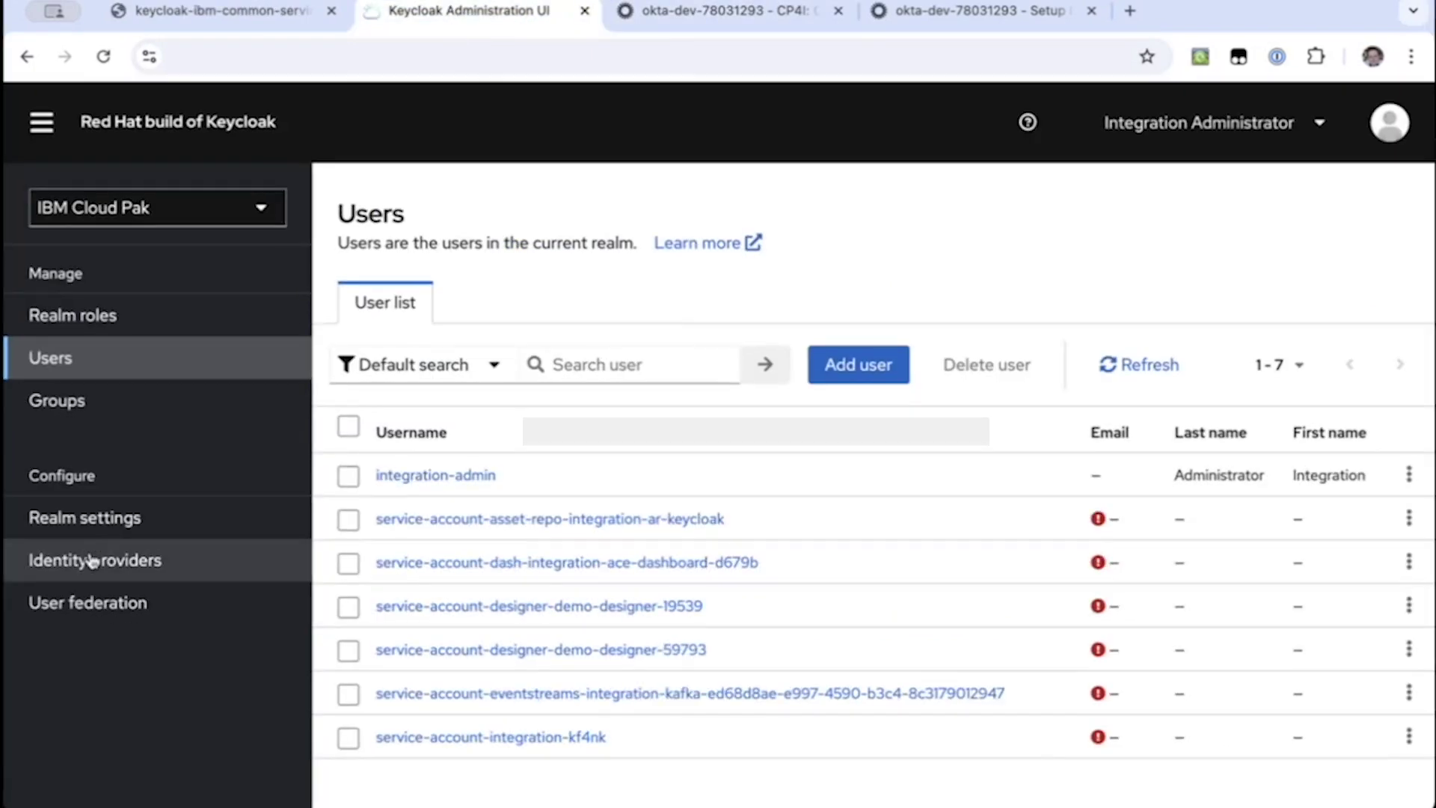
{"action": "left_click", "coordinate": [91, 561]}
{"action": "left_click", "coordinate": [364, 430]}
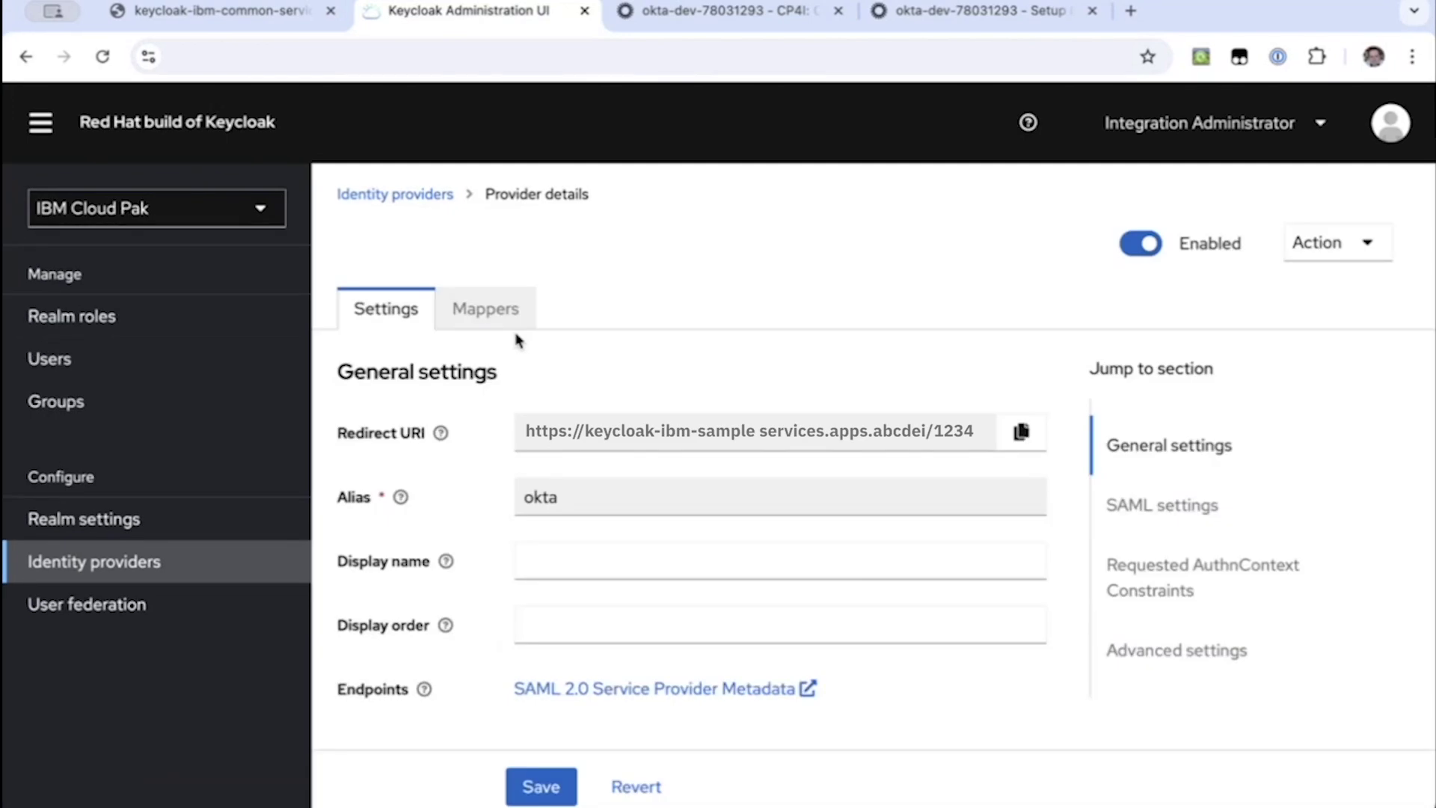
{"action": "left_click", "coordinate": [487, 307]}
{"action": "left_click", "coordinate": [887, 586]}
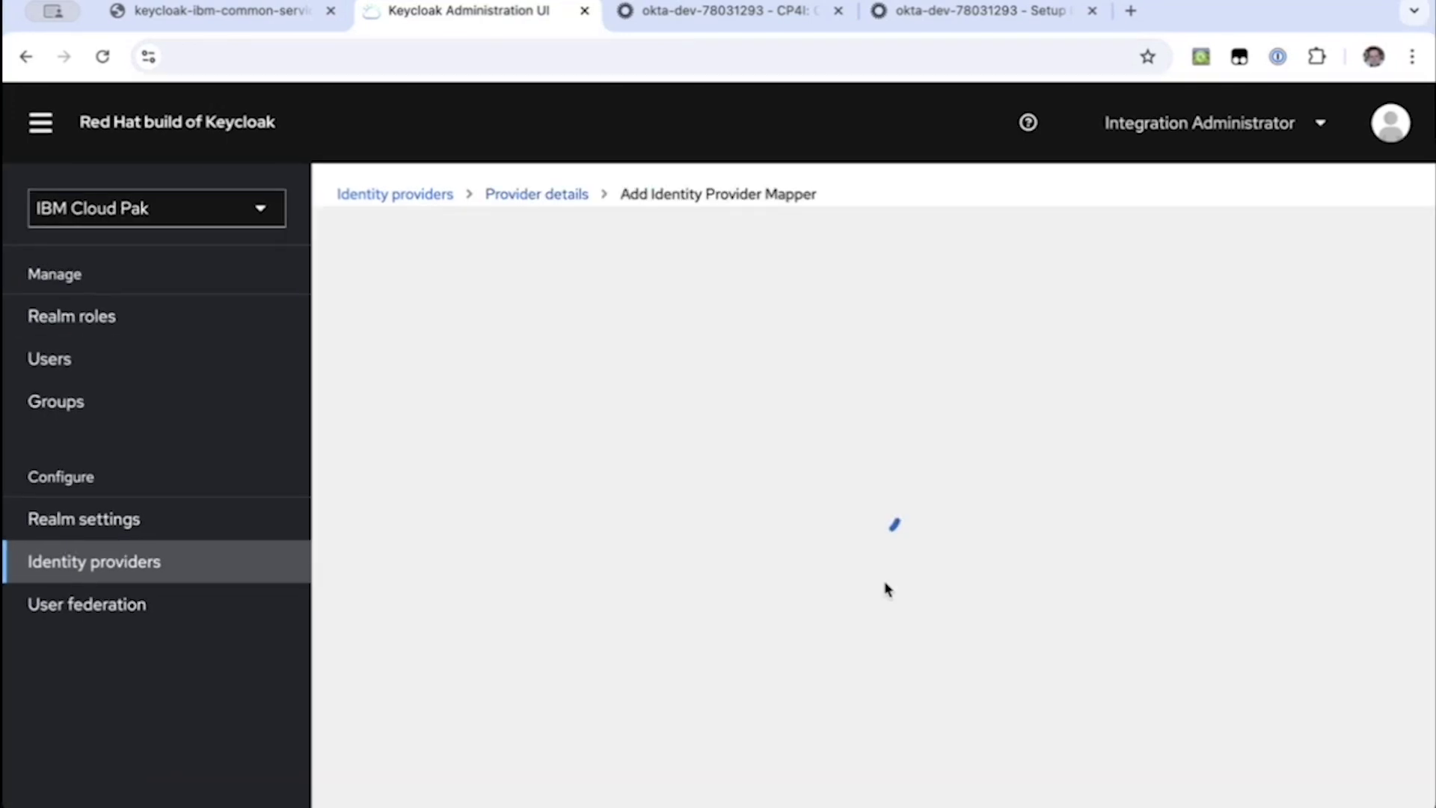
Save an email Attribute Importer mapper importing SAML attribute email into the user's email.
{"action": "left_click", "coordinate": [570, 344]}
{"action": "type", "text": "email"}
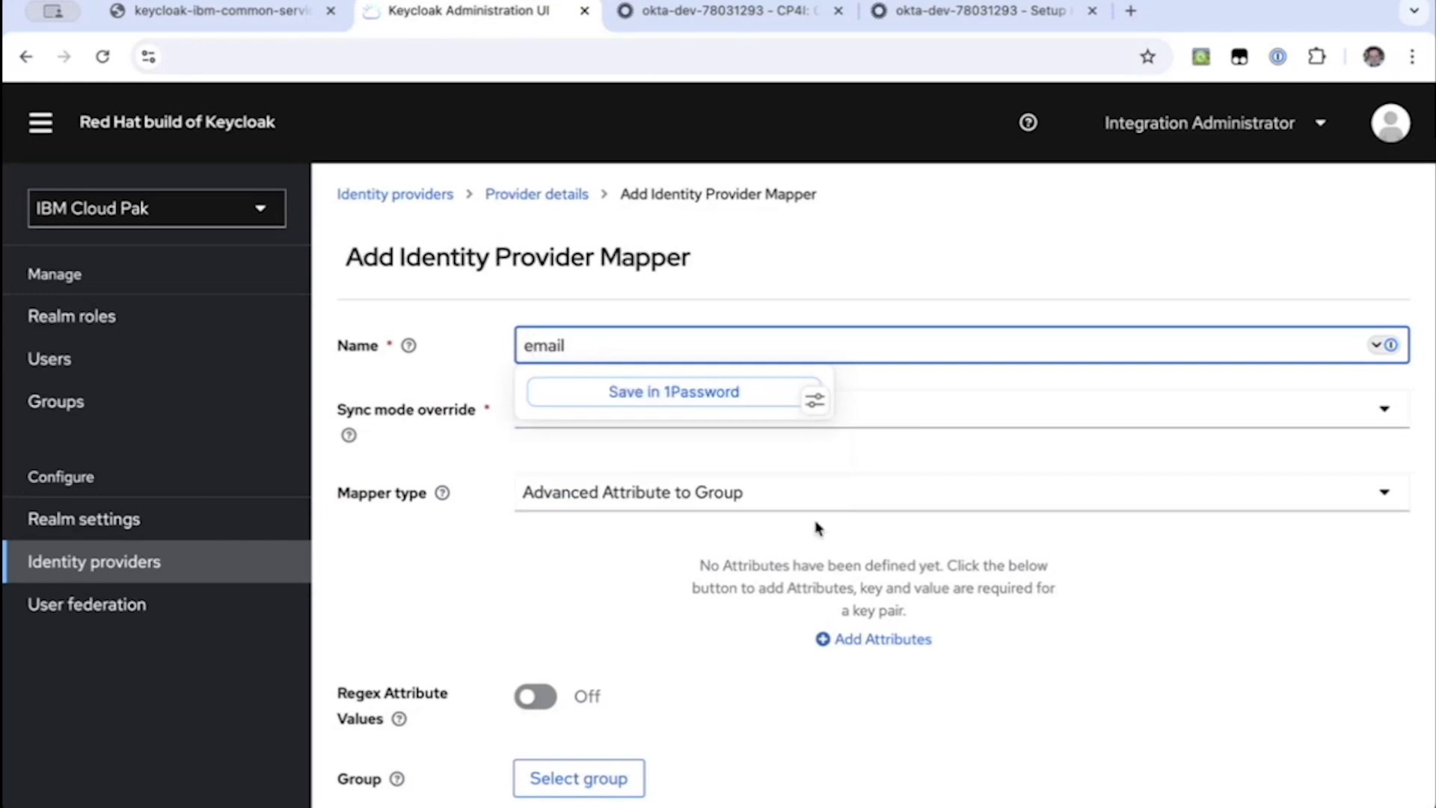
{"action": "left_click", "coordinate": [620, 496]}
{"action": "left_click", "coordinate": [600, 630]}
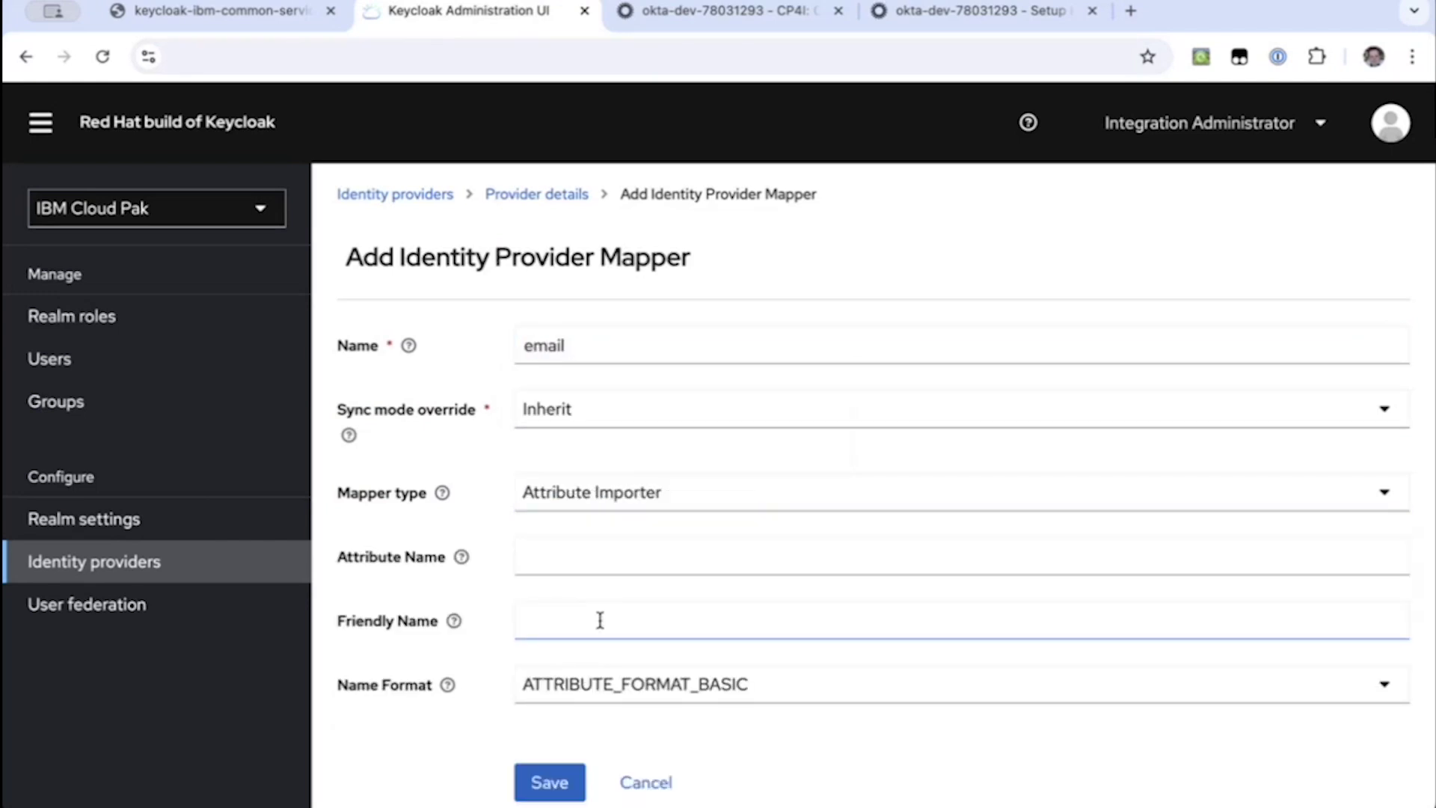
{"action": "left_click", "coordinate": [554, 553]}
{"action": "type", "text": "email"}
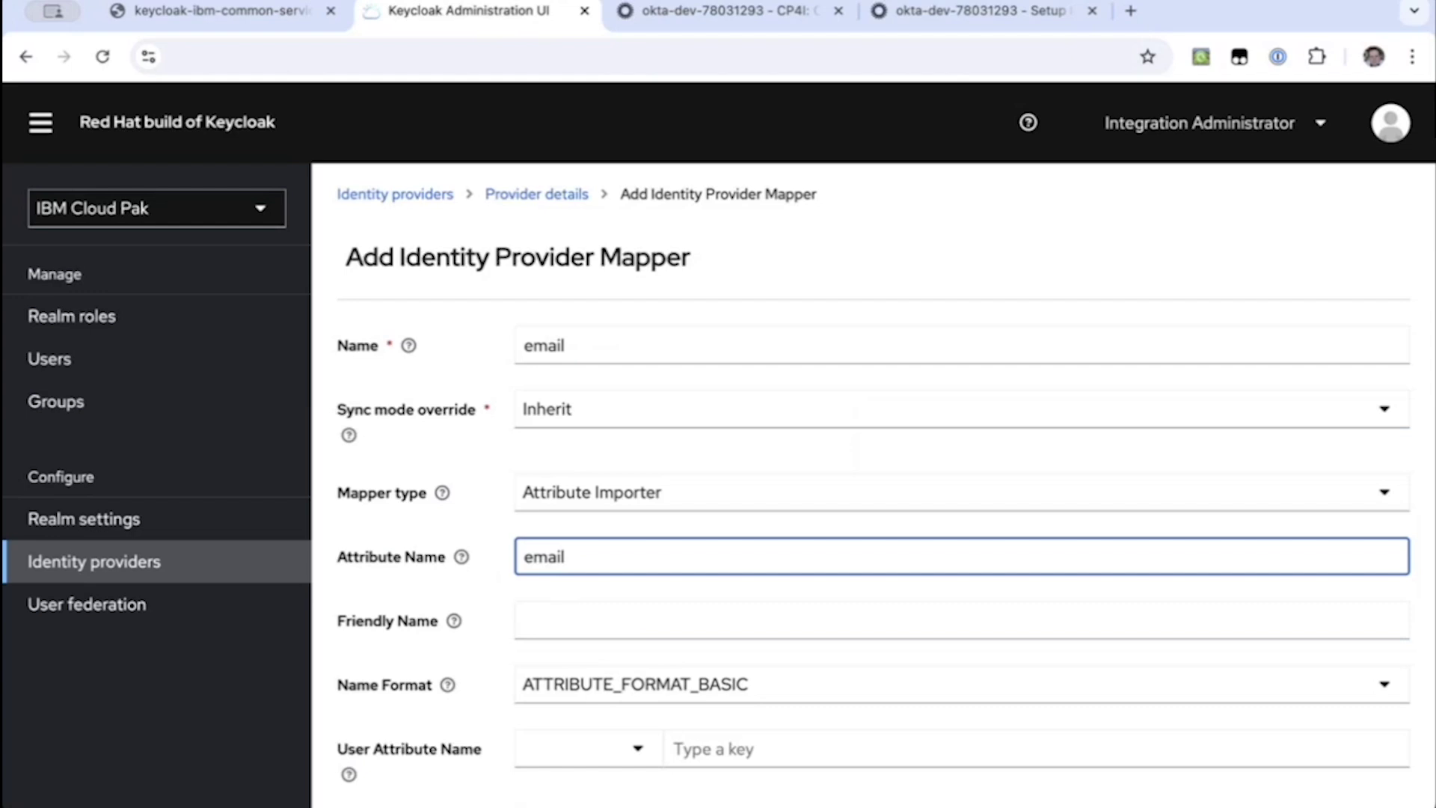
{"action": "scroll", "coordinate": [886, 476], "scroll_direction": "down", "scroll_amount": 2}
{"action": "left_click", "coordinate": [586, 635]}
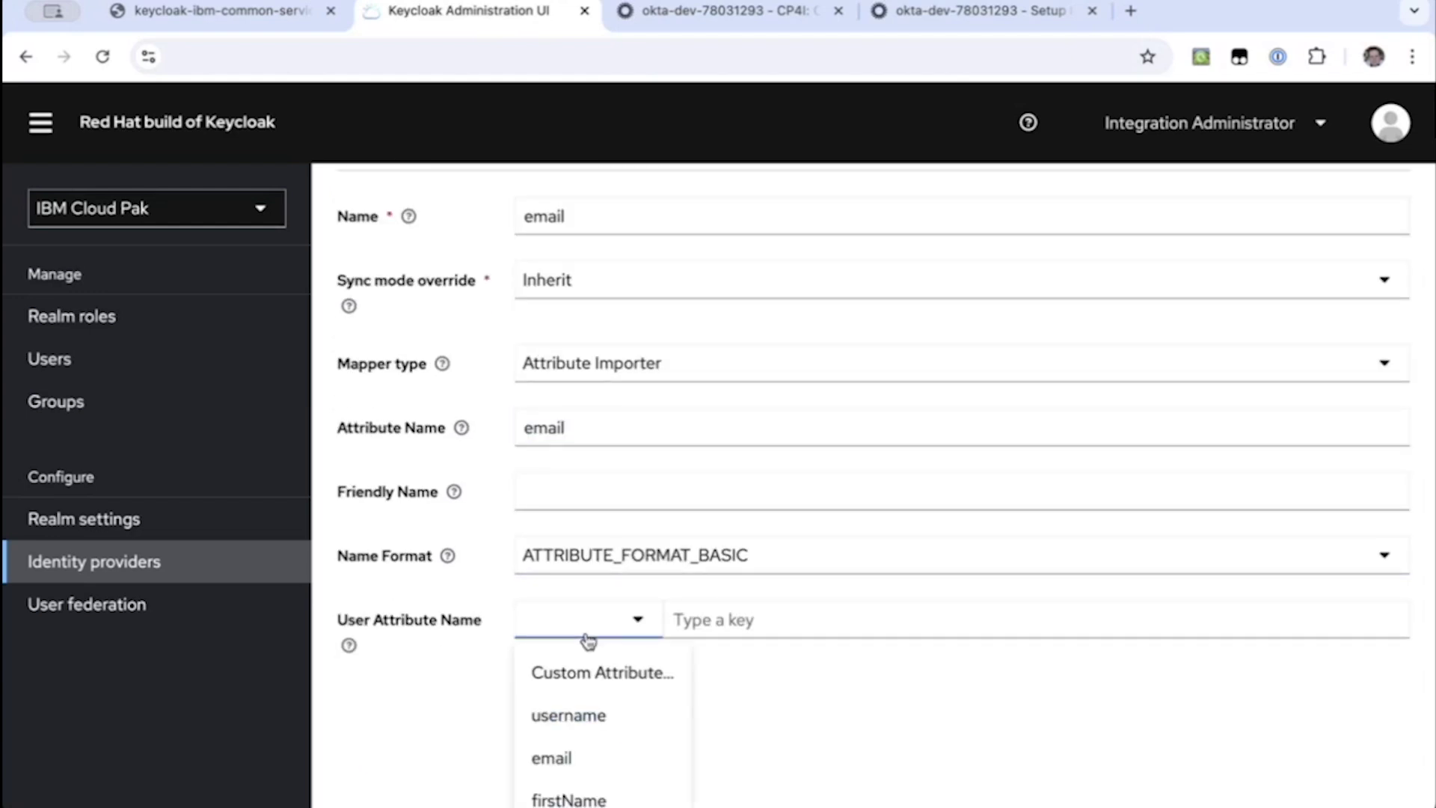
{"action": "left_click", "coordinate": [578, 751]}
{"action": "left_click", "coordinate": [546, 740]}
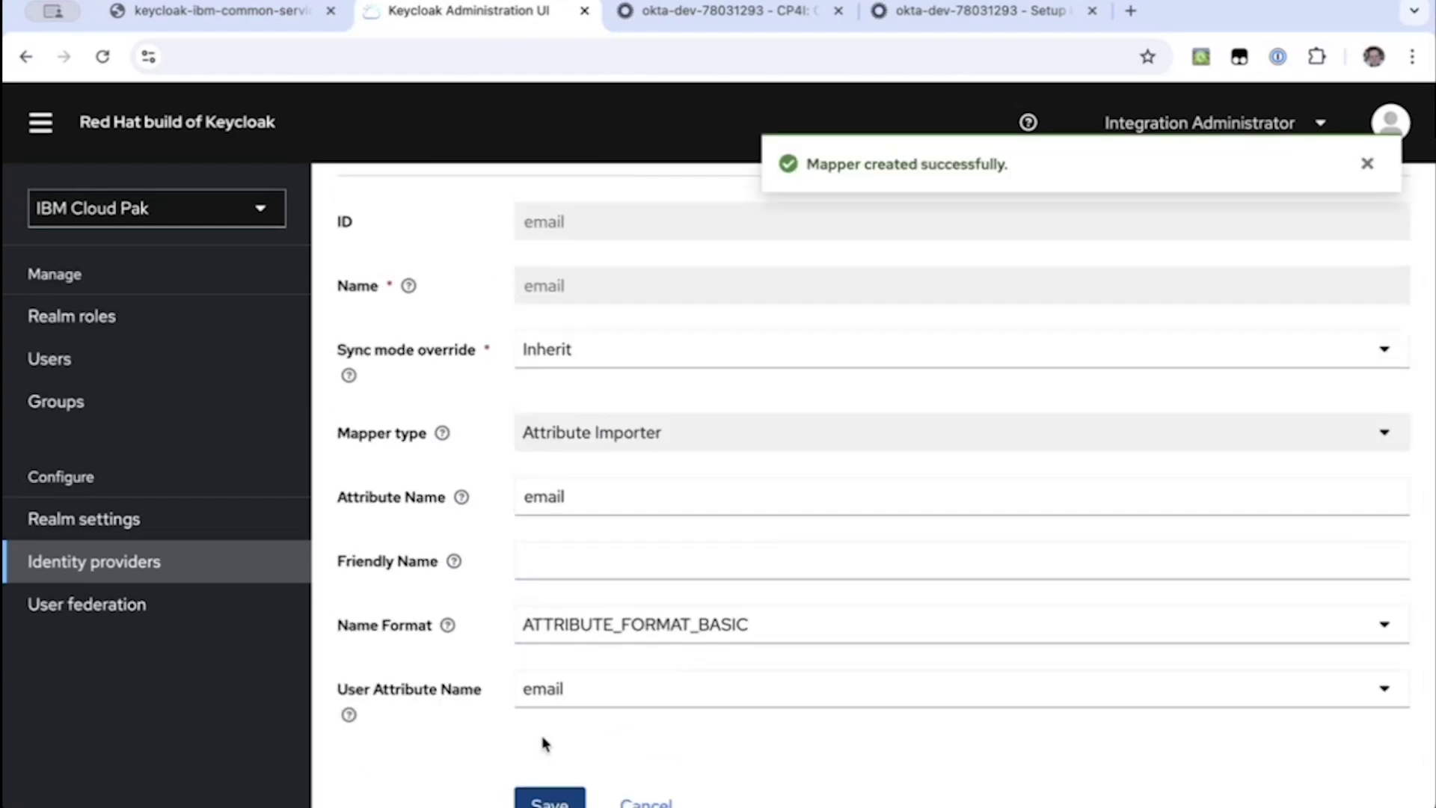
{"action": "left_click", "coordinate": [644, 794]}
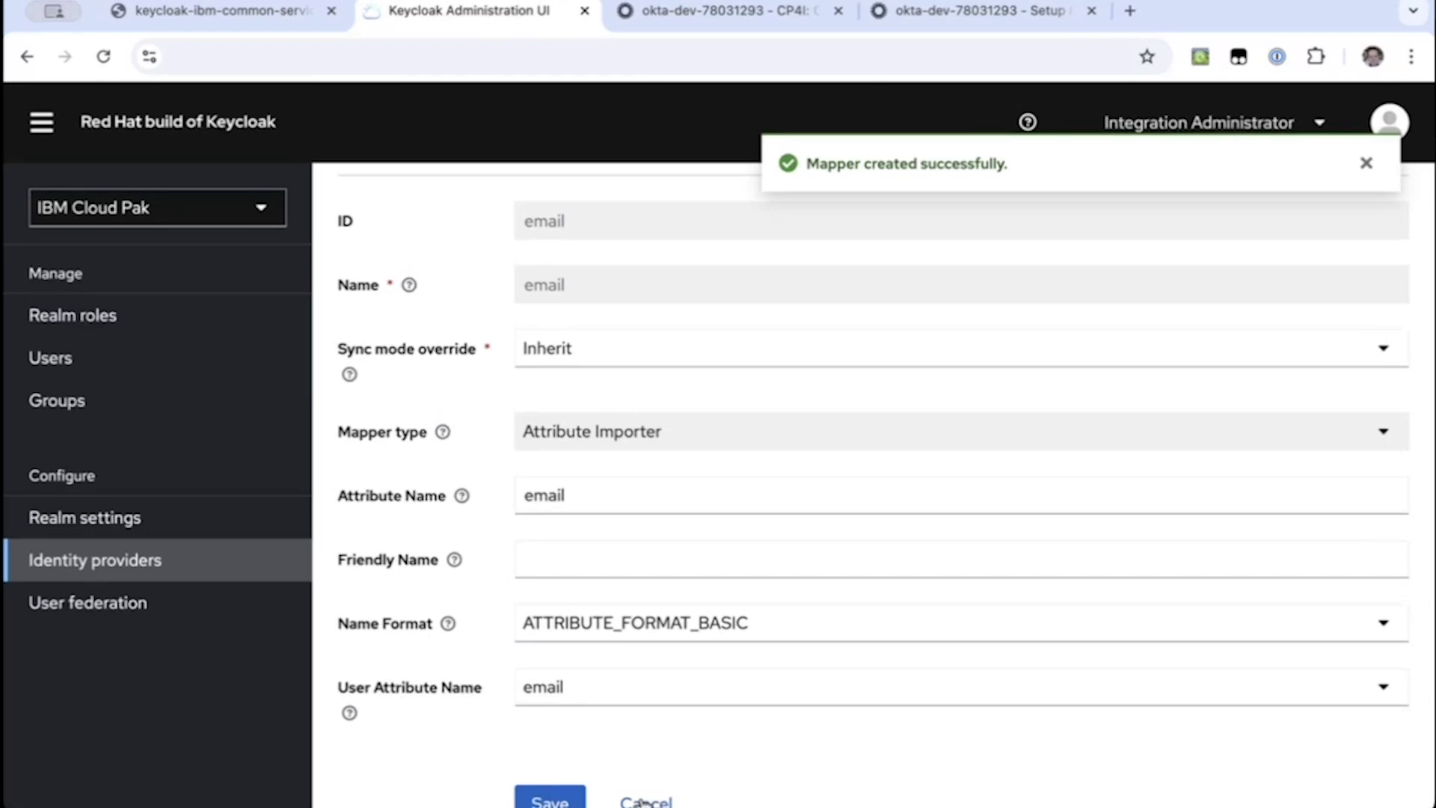
{"action": "left_click", "coordinate": [653, 374]}
Save a 'firstname' Attribute Importer mapper importing attribute firstname into firstName.
{"action": "left_click", "coordinate": [545, 347]}
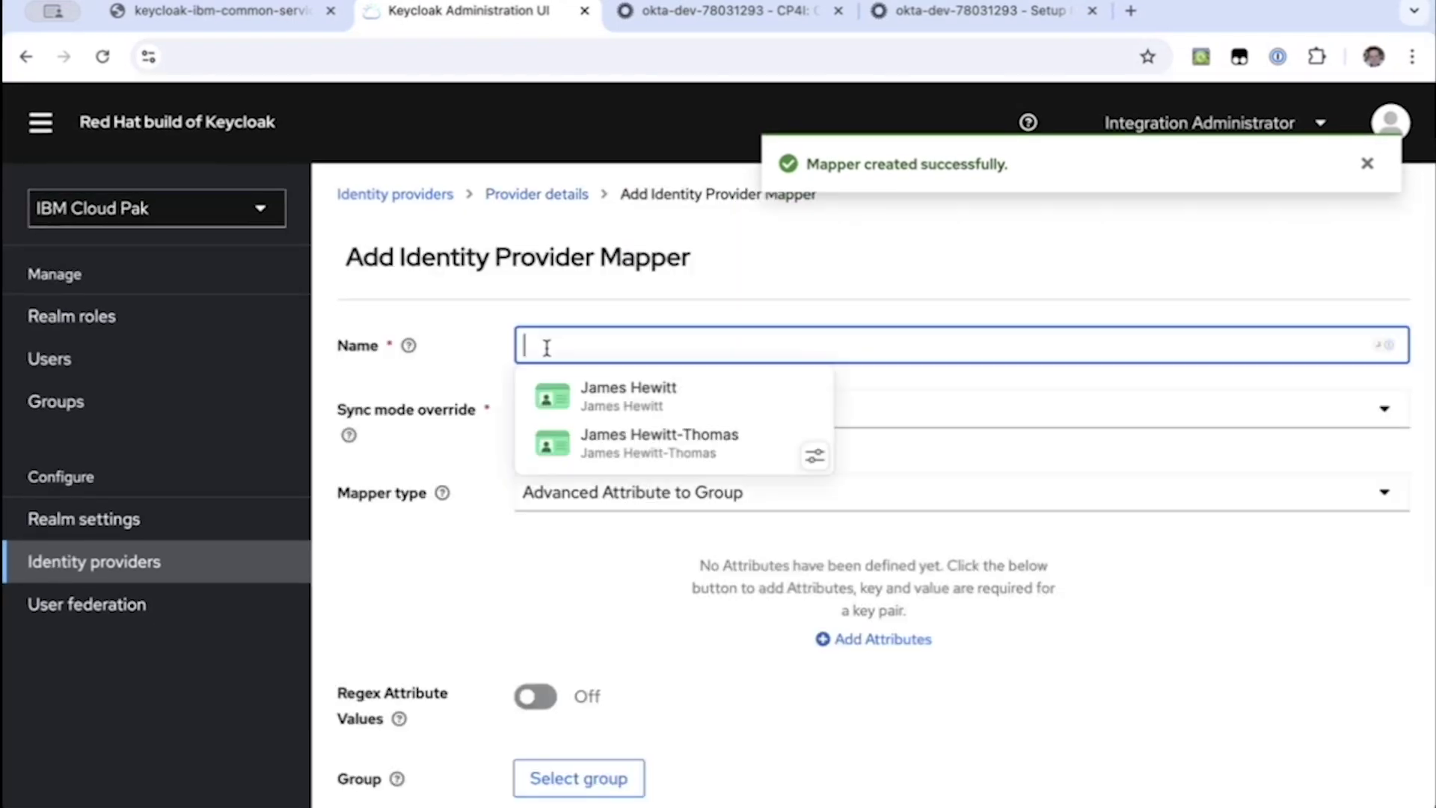
{"action": "type", "text": "firstname"}
{"action": "left_click", "coordinate": [707, 495]}
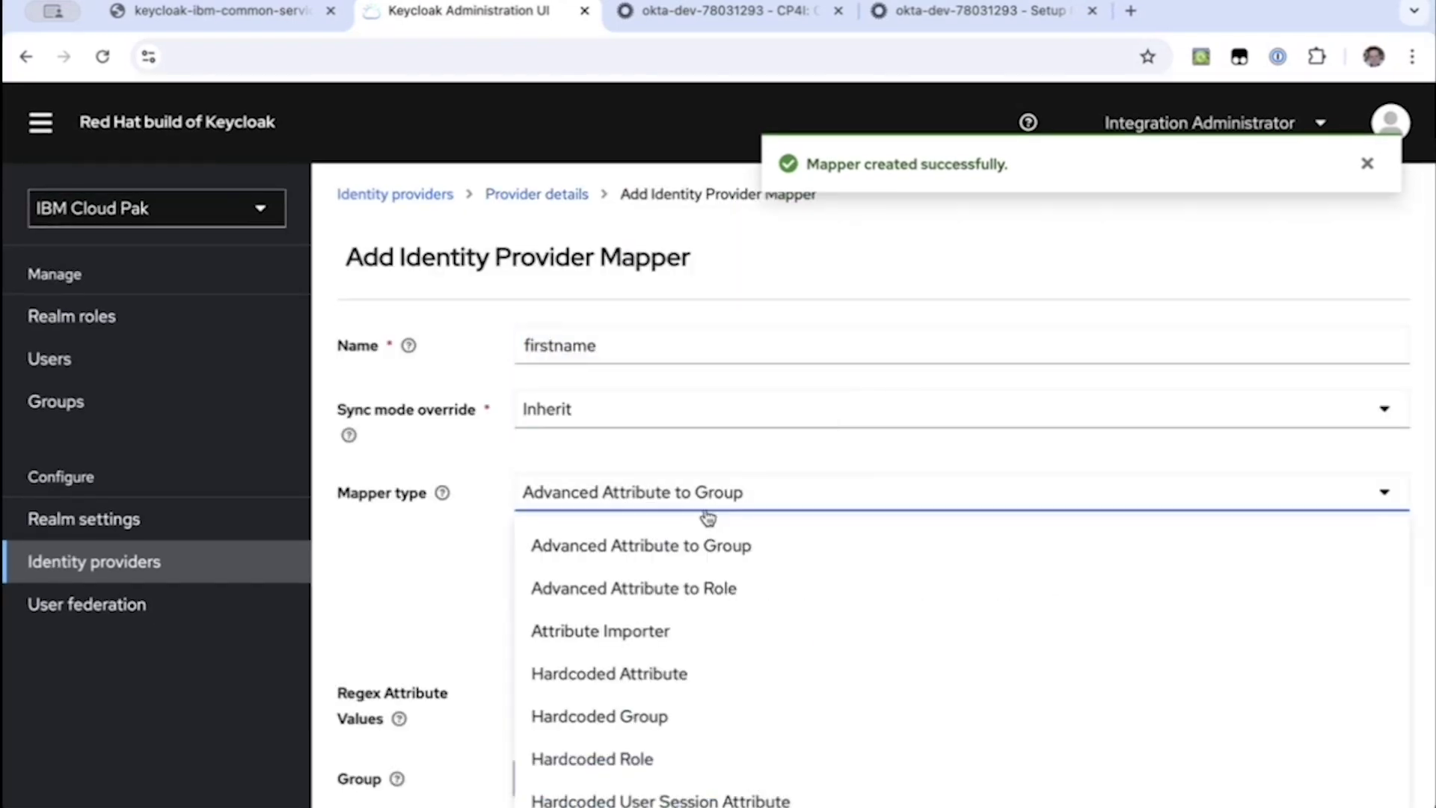
{"action": "left_click", "coordinate": [621, 632]}
{"action": "scroll", "coordinate": [549, 655], "scroll_direction": "down", "scroll_amount": 2}
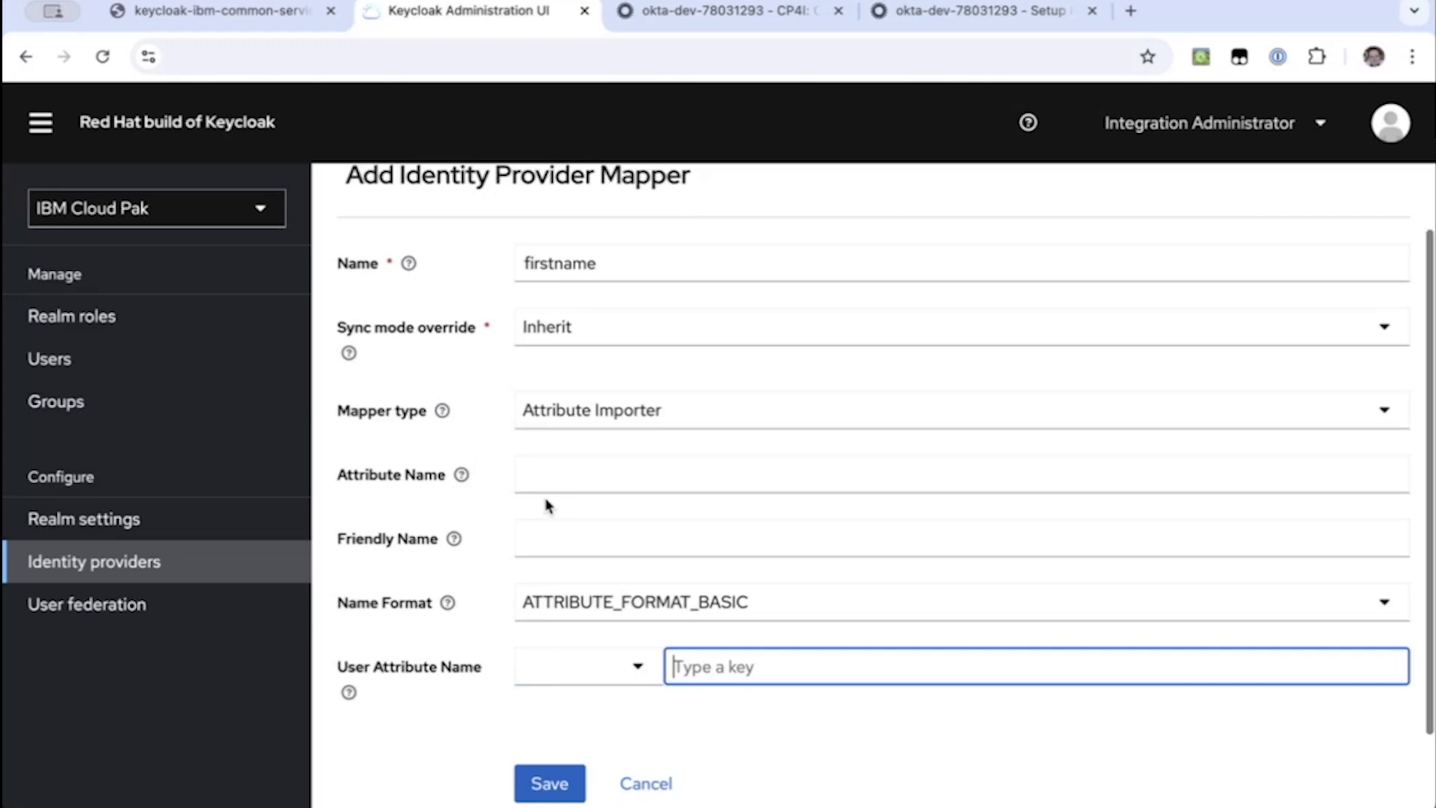
{"action": "left_click", "coordinate": [545, 473]}
{"action": "type", "text": "firstname"}
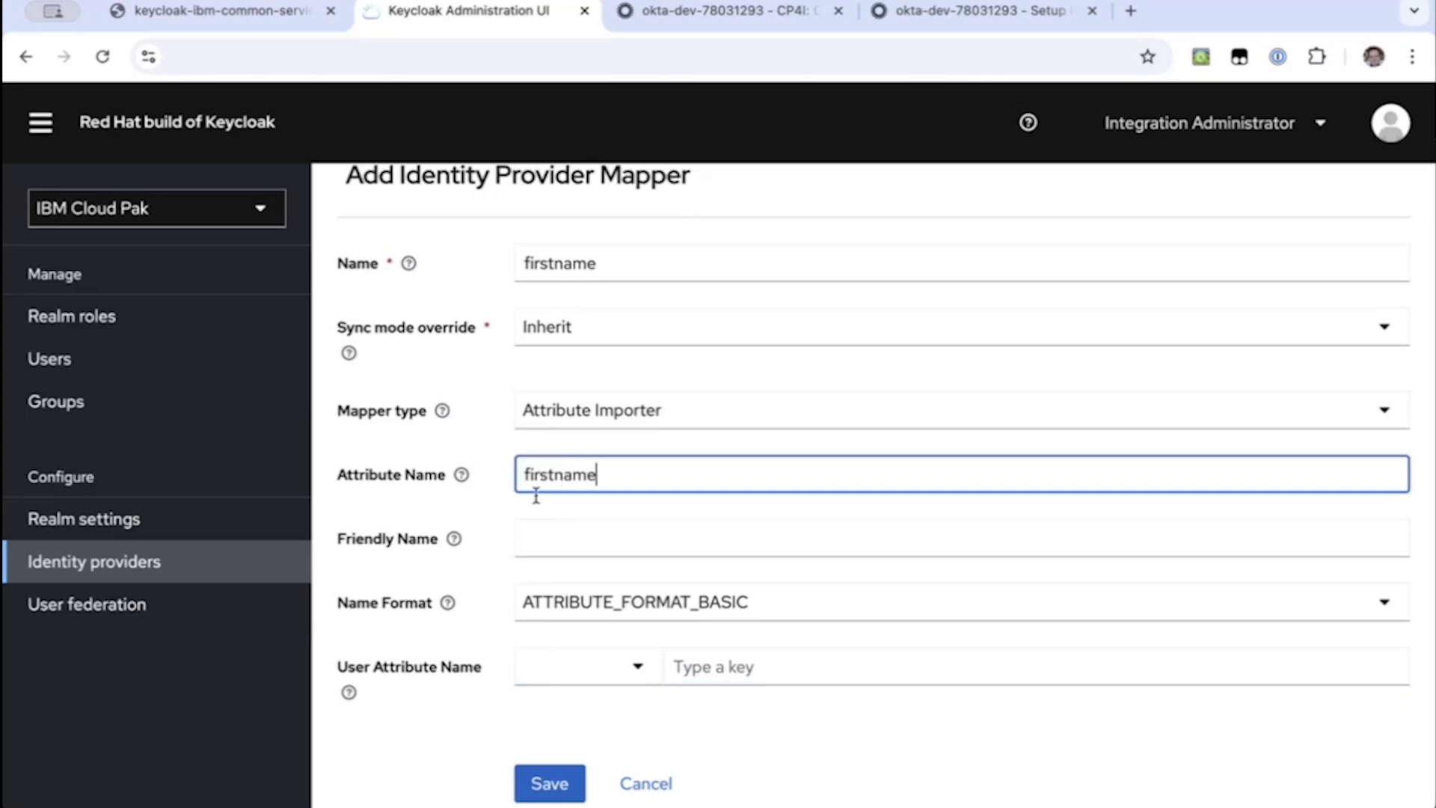
{"action": "left_click", "coordinate": [576, 663]}
{"action": "scroll", "coordinate": [594, 752], "scroll_direction": "down", "scroll_amount": 3}
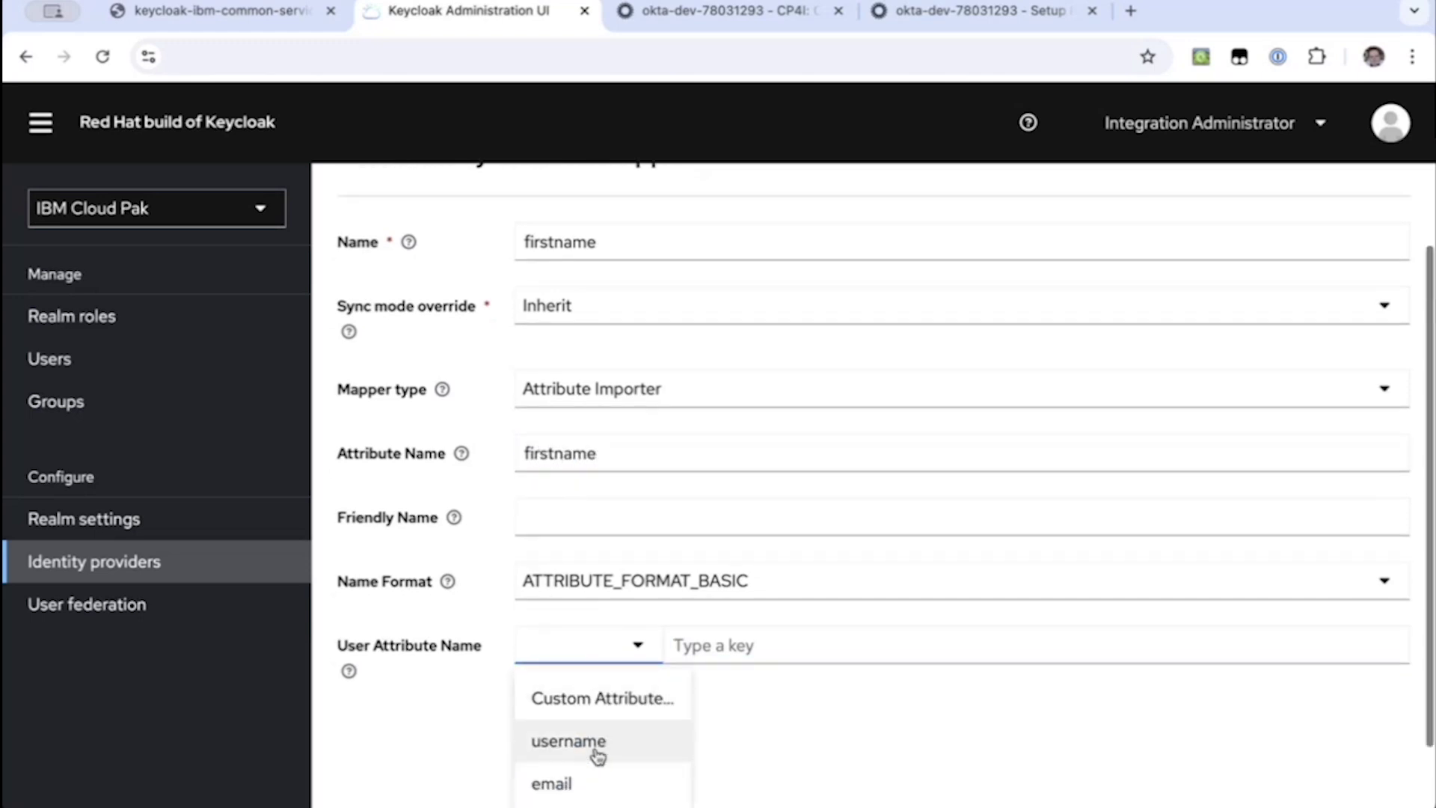
{"action": "left_click", "coordinate": [595, 745]}
{"action": "left_click", "coordinate": [556, 692]}
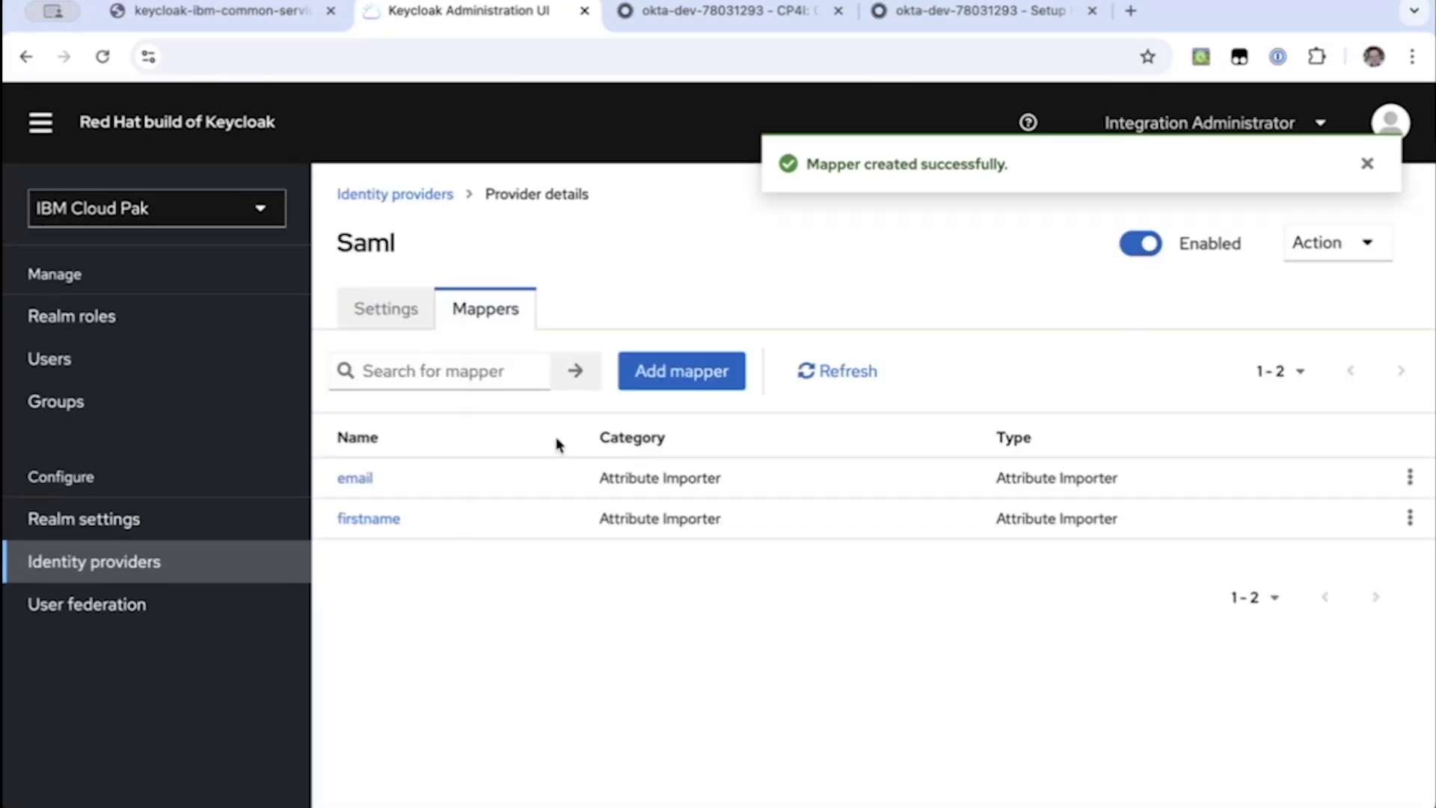
Save a 'lastname' Attribute Importer mapper importing attribute lastname into lastName.
{"action": "left_click", "coordinate": [658, 372]}
{"action": "left_click", "coordinate": [622, 343]}
{"action": "type", "text": "lastname"}
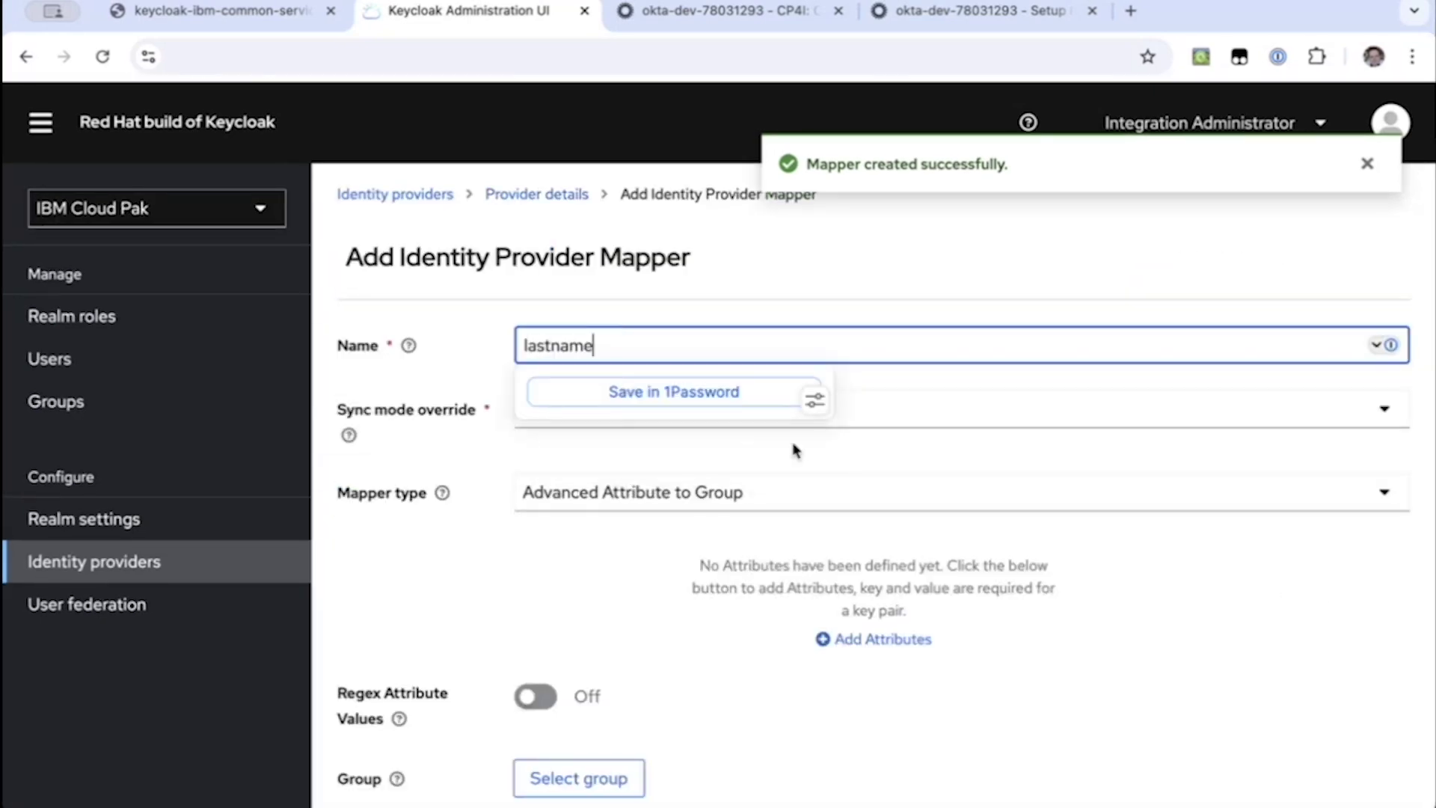
{"action": "left_click", "coordinate": [577, 491]}
{"action": "left_click", "coordinate": [590, 617]}
{"action": "left_click", "coordinate": [554, 541]}
{"action": "left_click", "coordinate": [552, 555]}
{"action": "type", "text": "lastname"}
{"action": "scroll", "coordinate": [550, 645], "scroll_direction": "down", "scroll_amount": 2}
{"action": "left_click", "coordinate": [550, 644]}
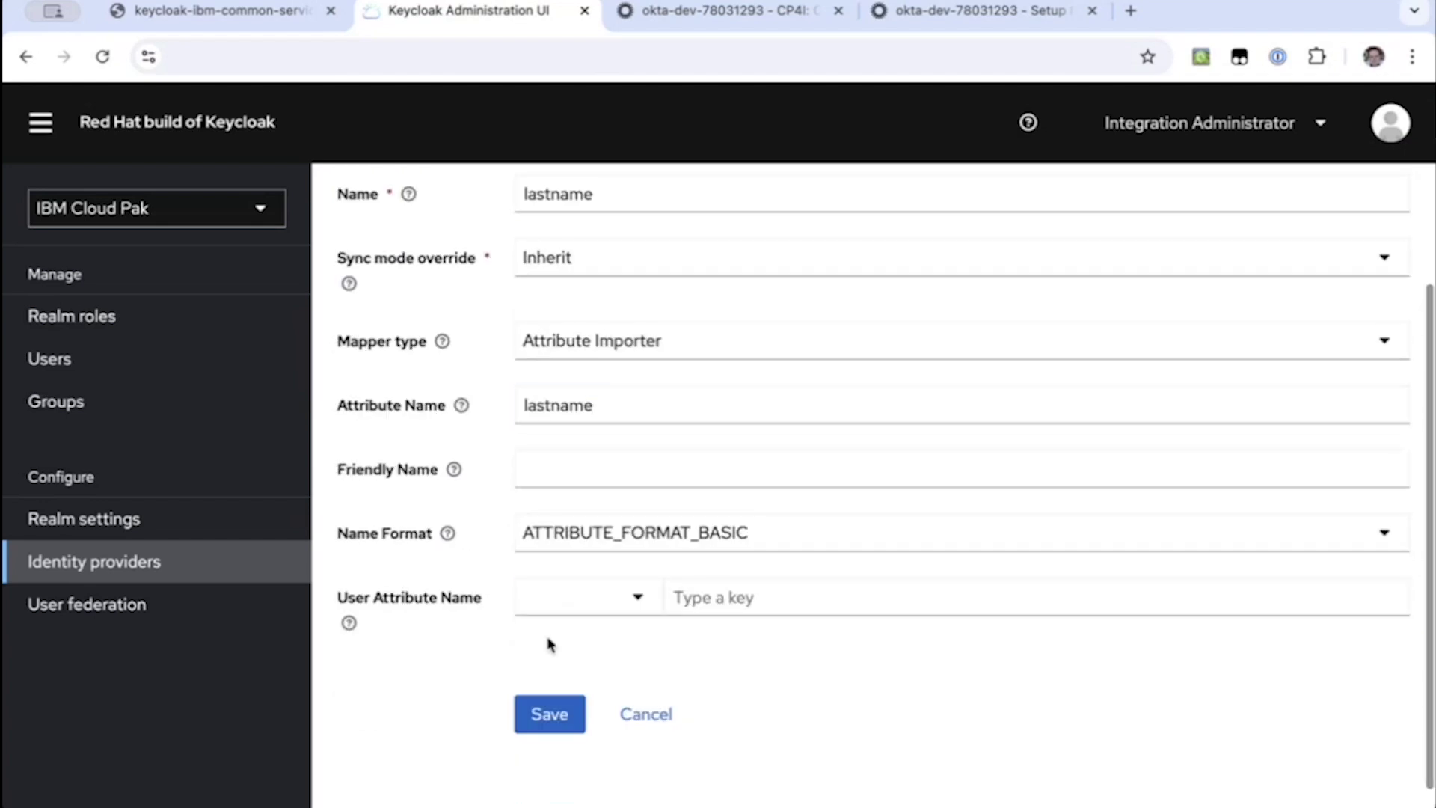
{"action": "left_click", "coordinate": [568, 606]}
{"action": "scroll", "coordinate": [586, 748], "scroll_direction": "down", "scroll_amount": 1}
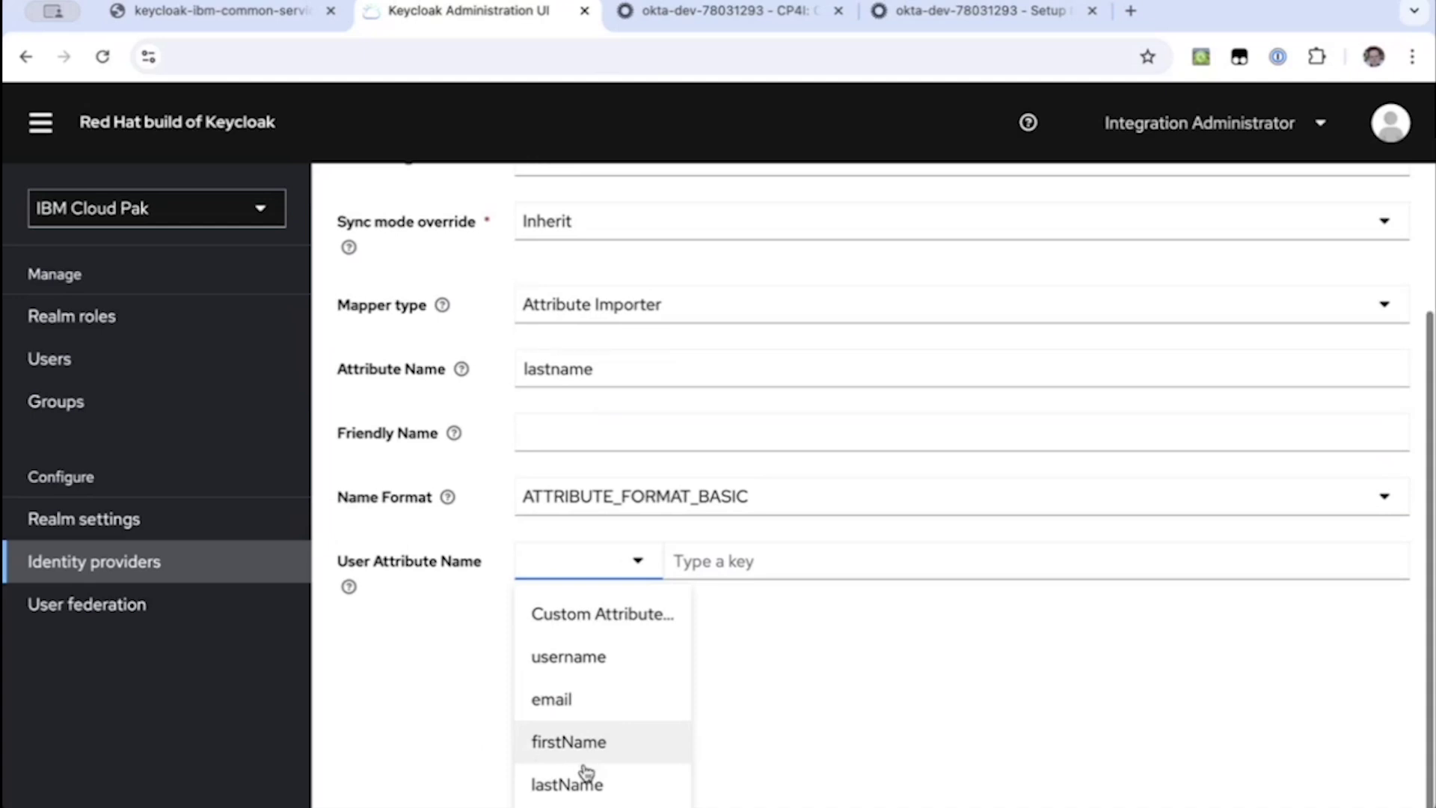
{"action": "left_click", "coordinate": [571, 782]}
{"action": "left_click", "coordinate": [553, 688]}
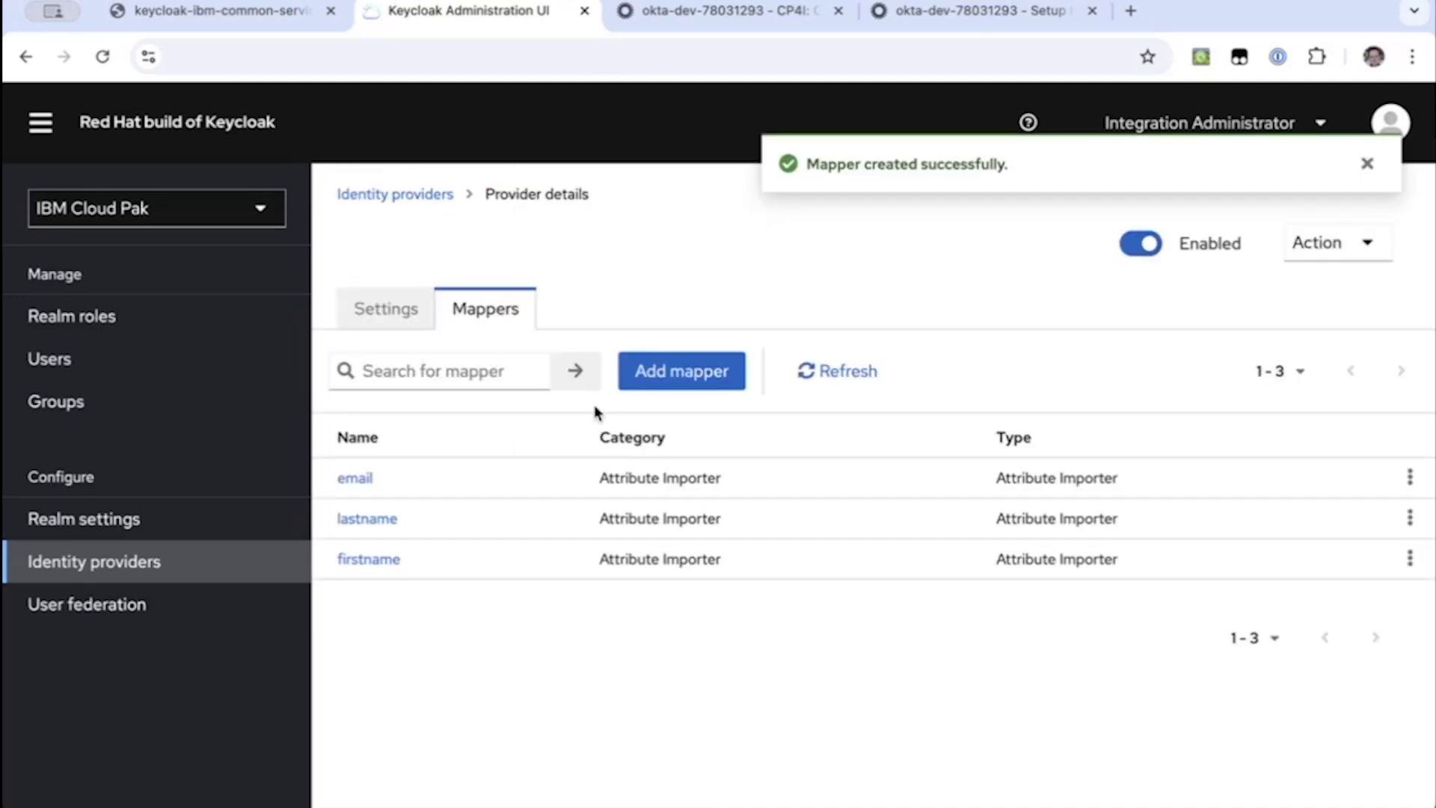
Start a mapper named cp4i-viewer with sync mode Inherit and type Hardcoded Role.
{"action": "left_click", "coordinate": [658, 371]}
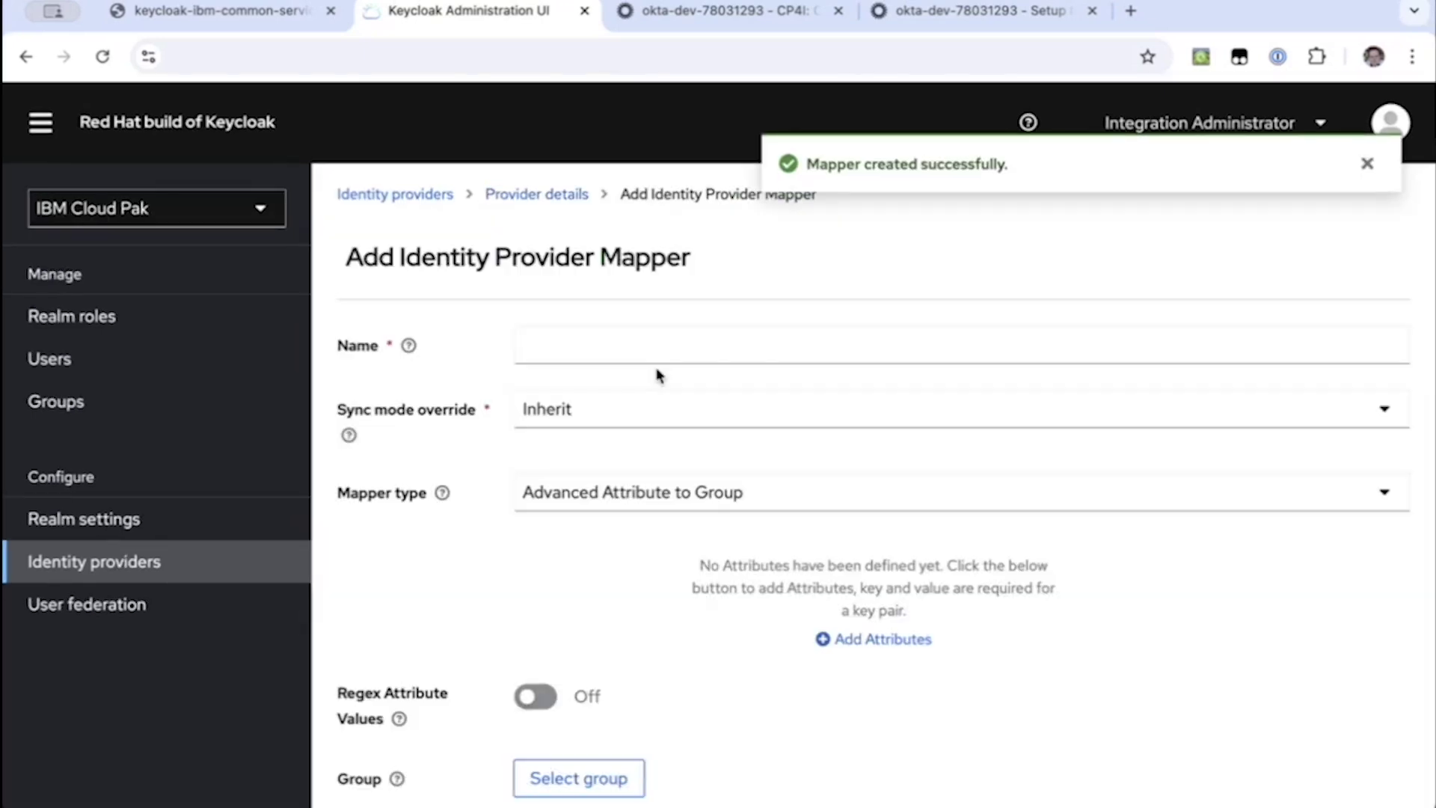
{"action": "left_click", "coordinate": [596, 346]}
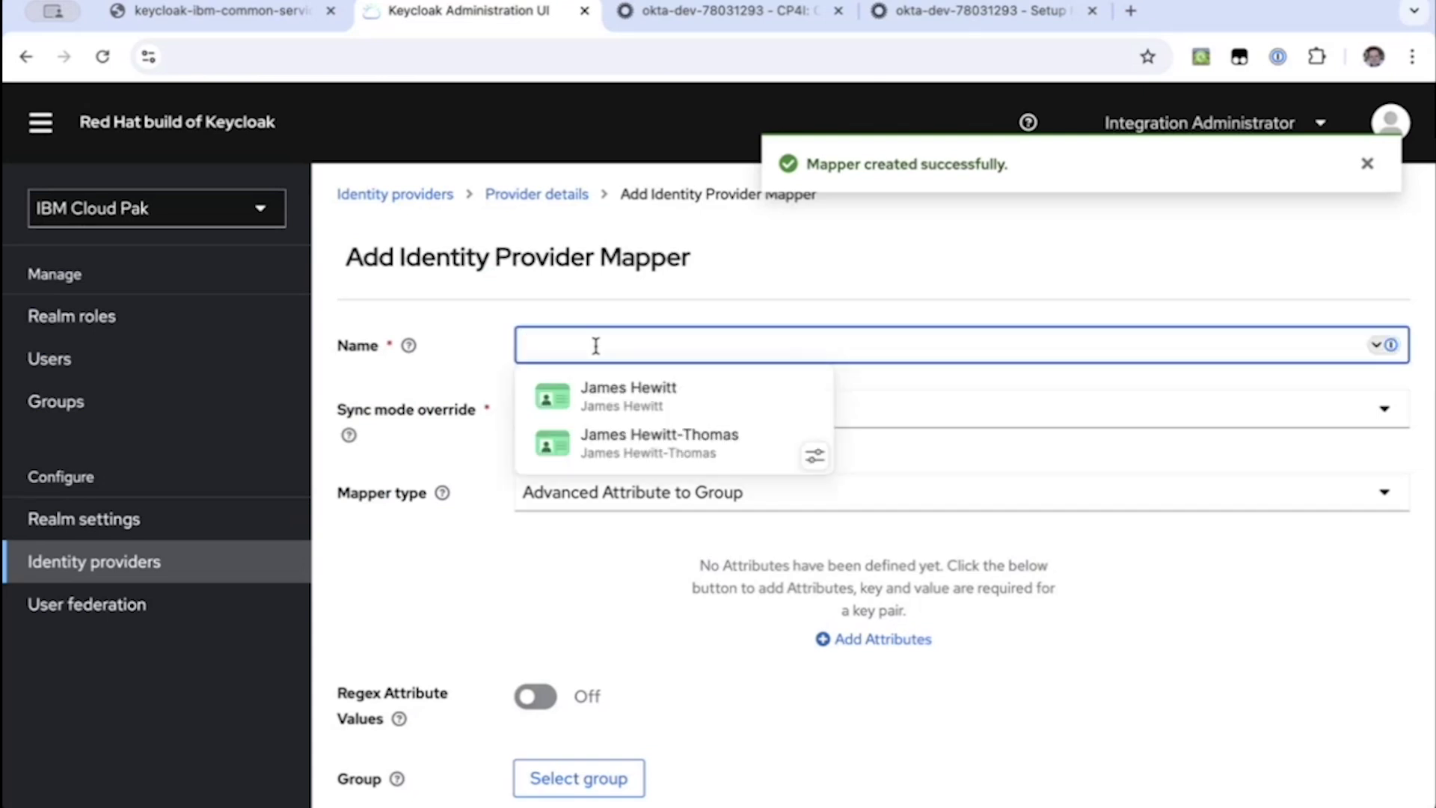
{"action": "type", "text": "cp"}
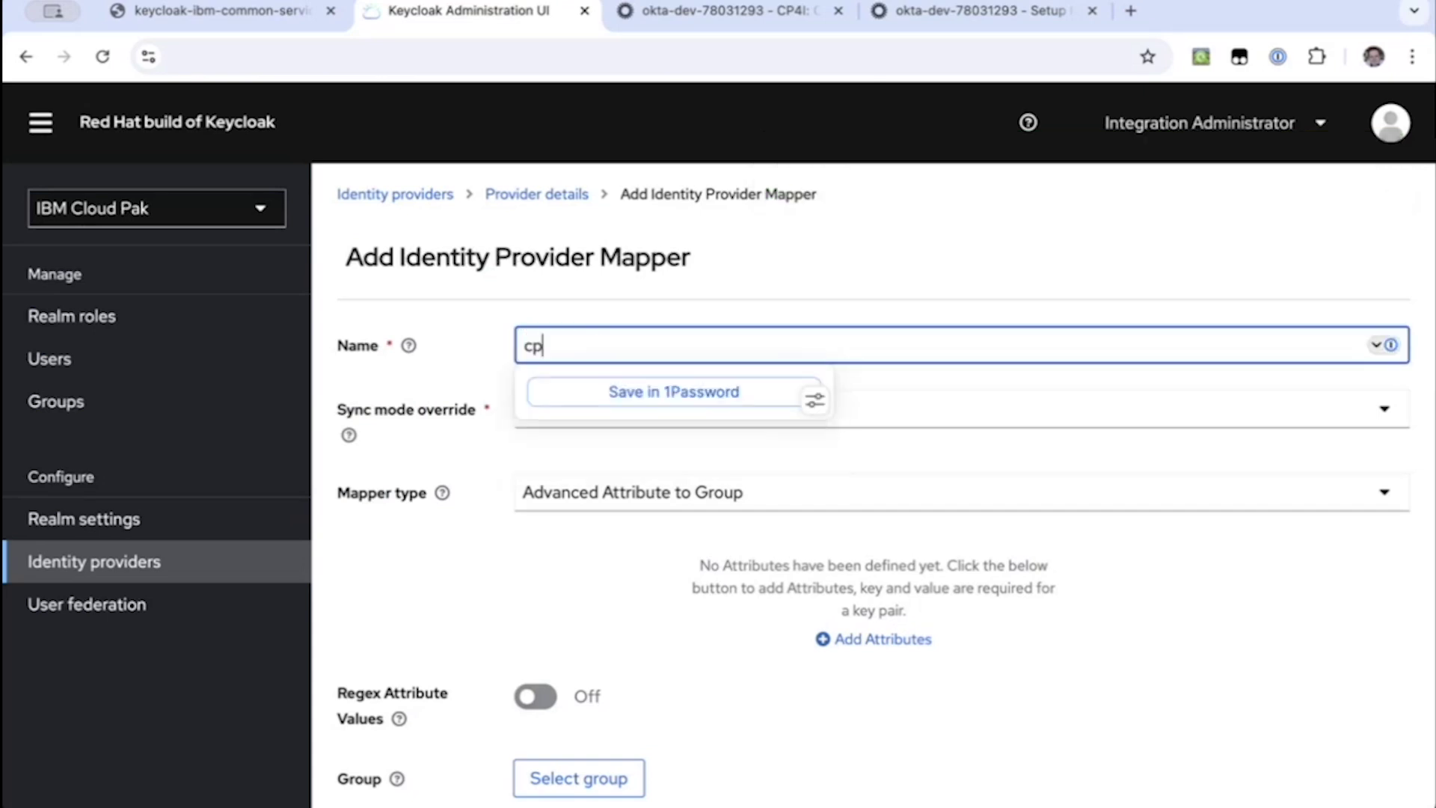
{"action": "type", "text": "4i-viewer"}
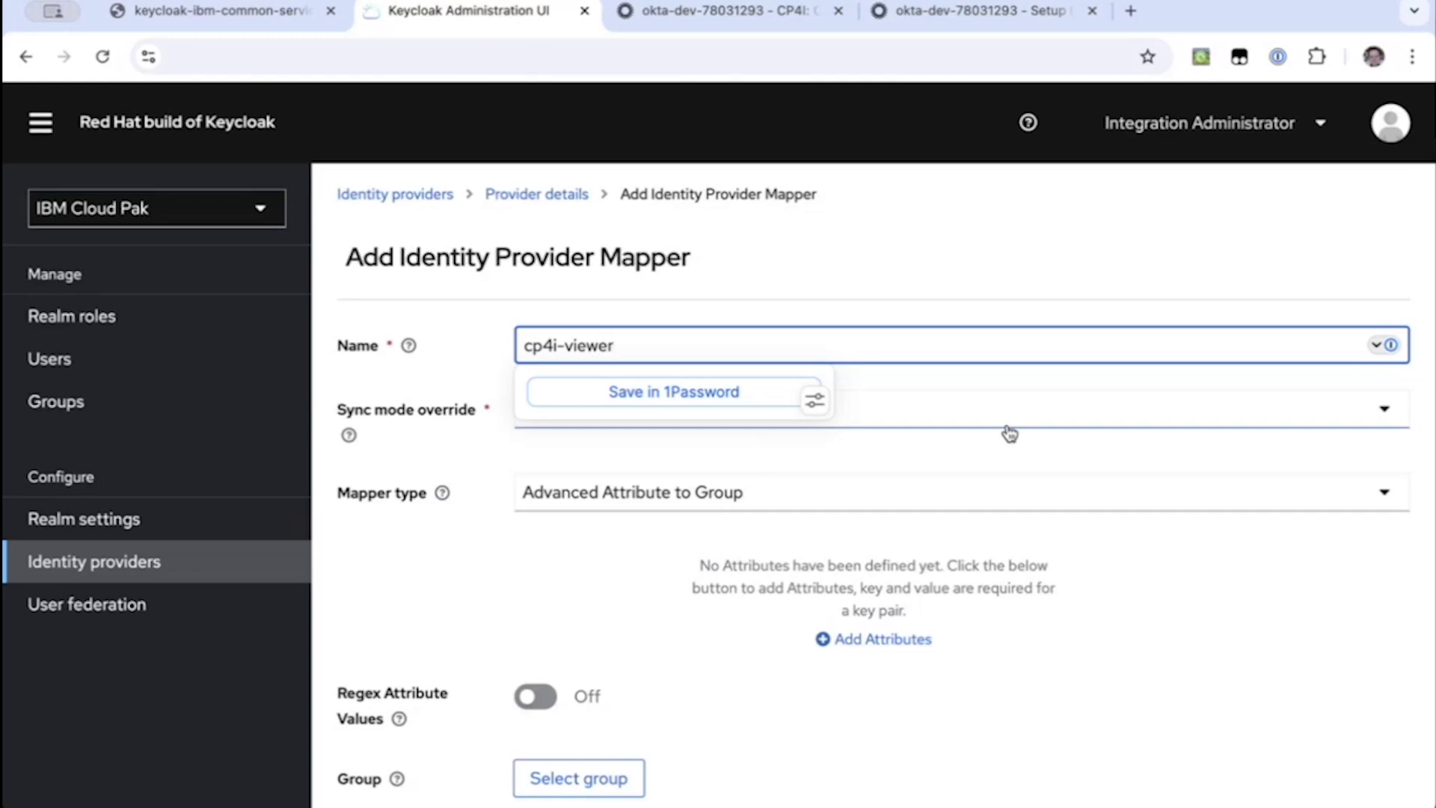
{"action": "left_click", "coordinate": [980, 412]}
{"action": "left_click", "coordinate": [868, 462]}
{"action": "left_click", "coordinate": [756, 497]}
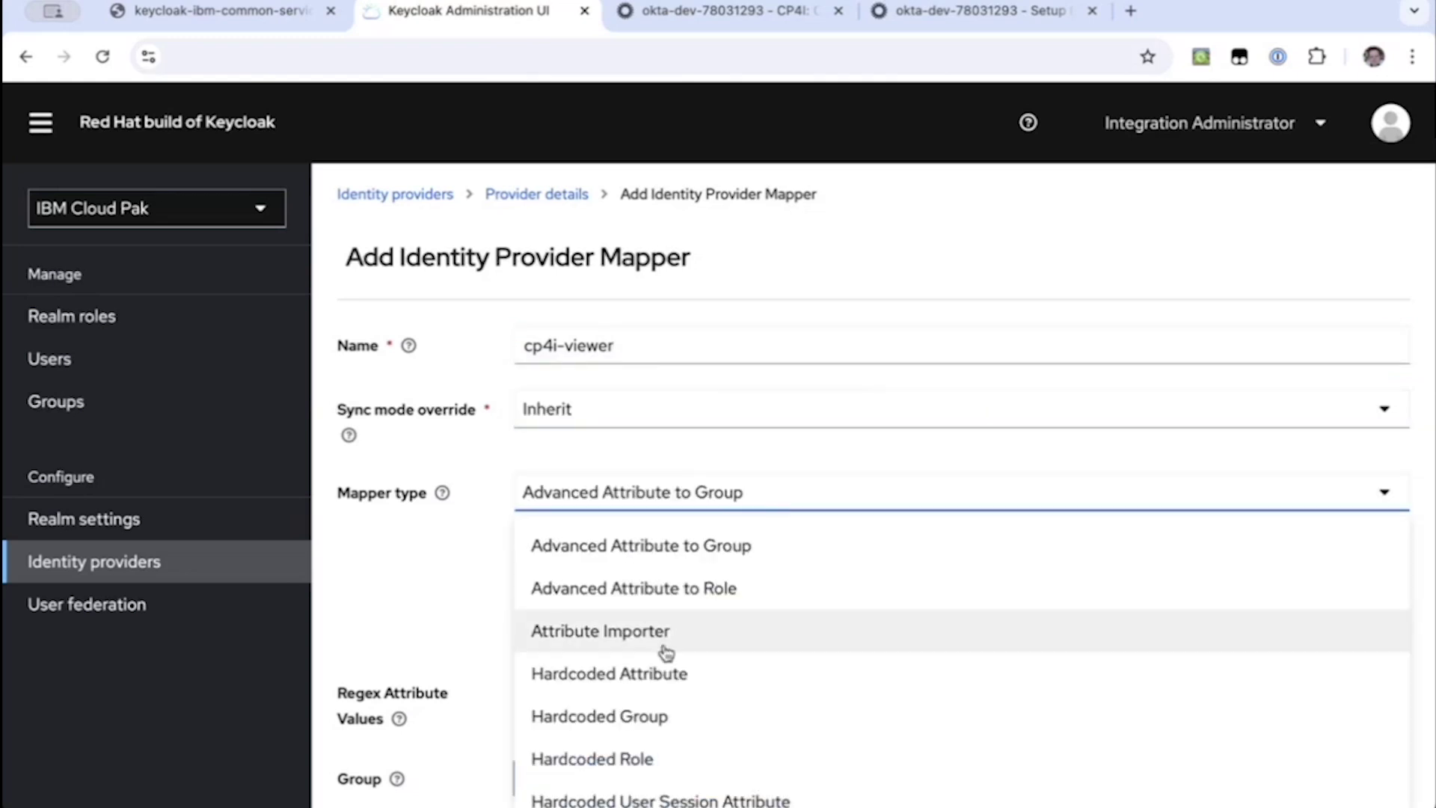
{"action": "scroll", "coordinate": [712, 686], "scroll_direction": "down", "scroll_amount": 2}
{"action": "left_click", "coordinate": [645, 656]}
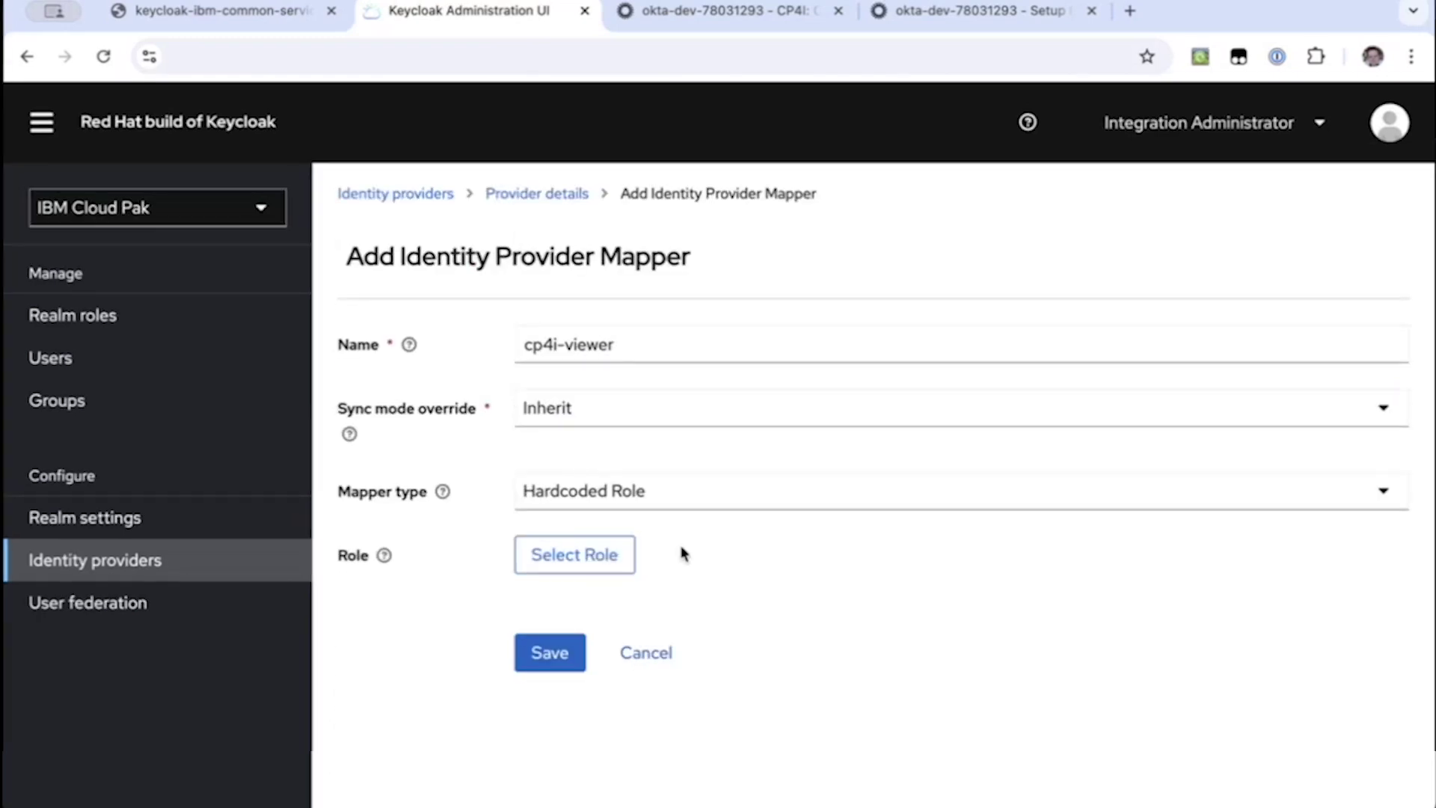
Assign the integration-kf4nk viewer client role to the mapper and save it.
{"action": "left_click", "coordinate": [573, 556]}
{"action": "left_click", "coordinate": [287, 299]}
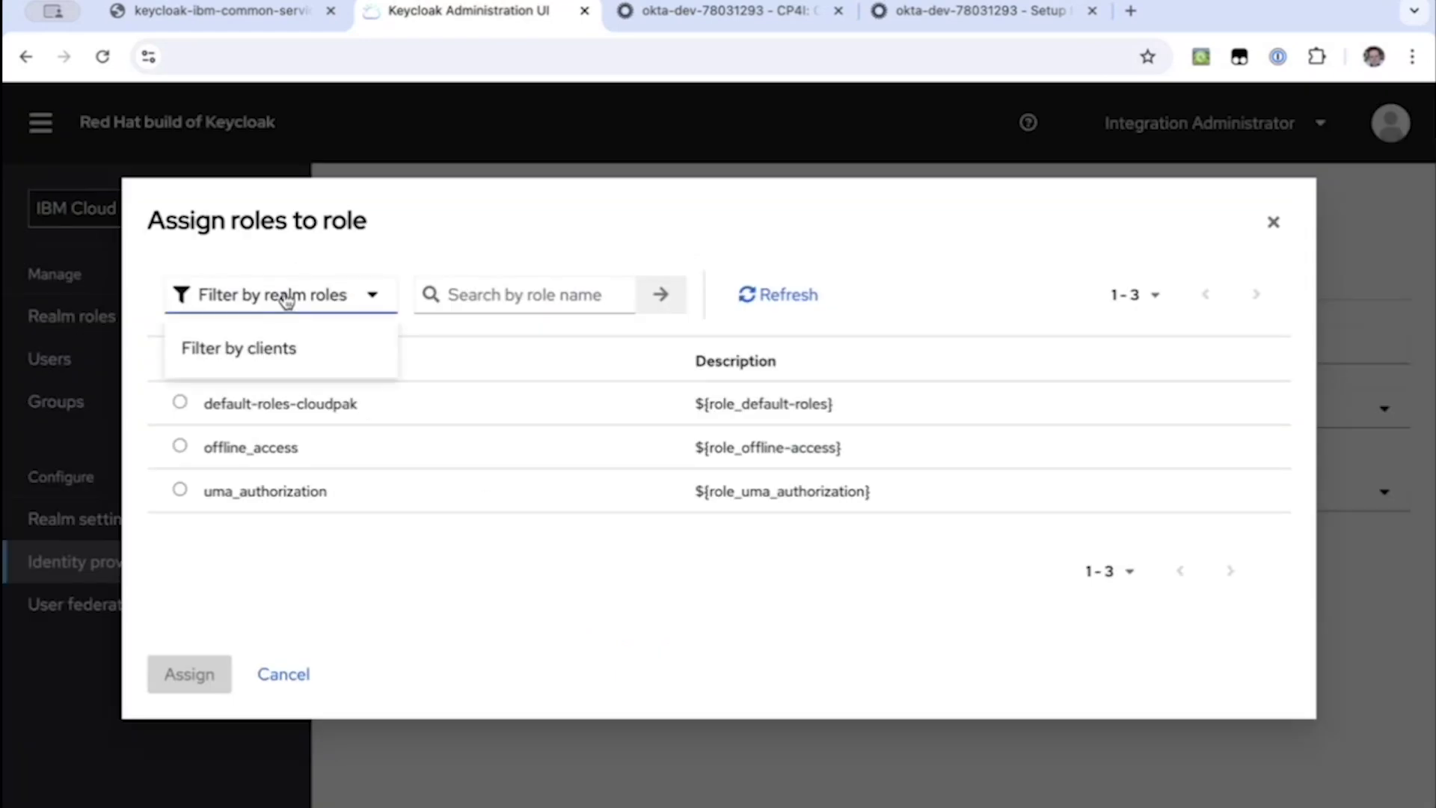
{"action": "left_click", "coordinate": [280, 349]}
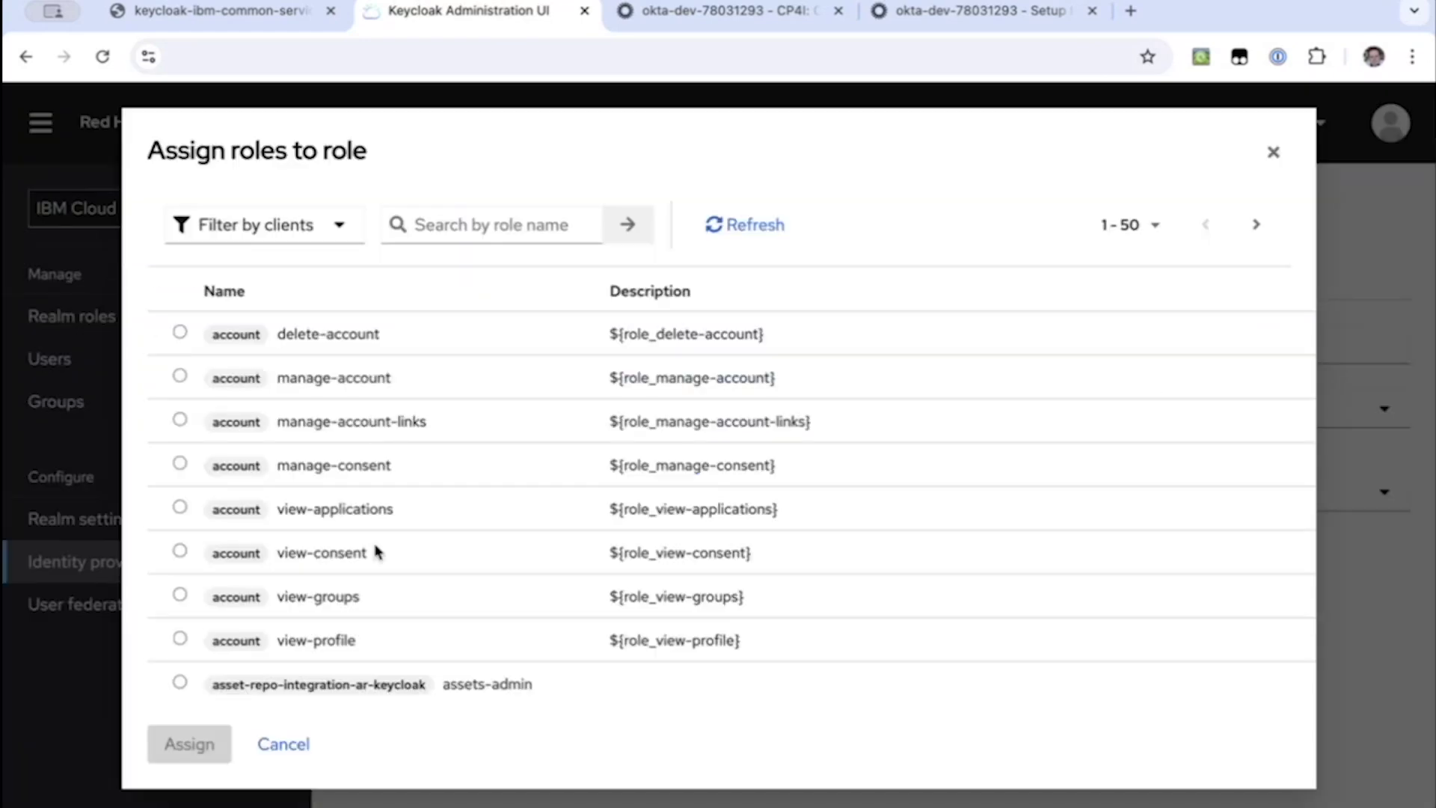
{"action": "scroll", "coordinate": [628, 485], "scroll_direction": "down", "scroll_amount": 9}
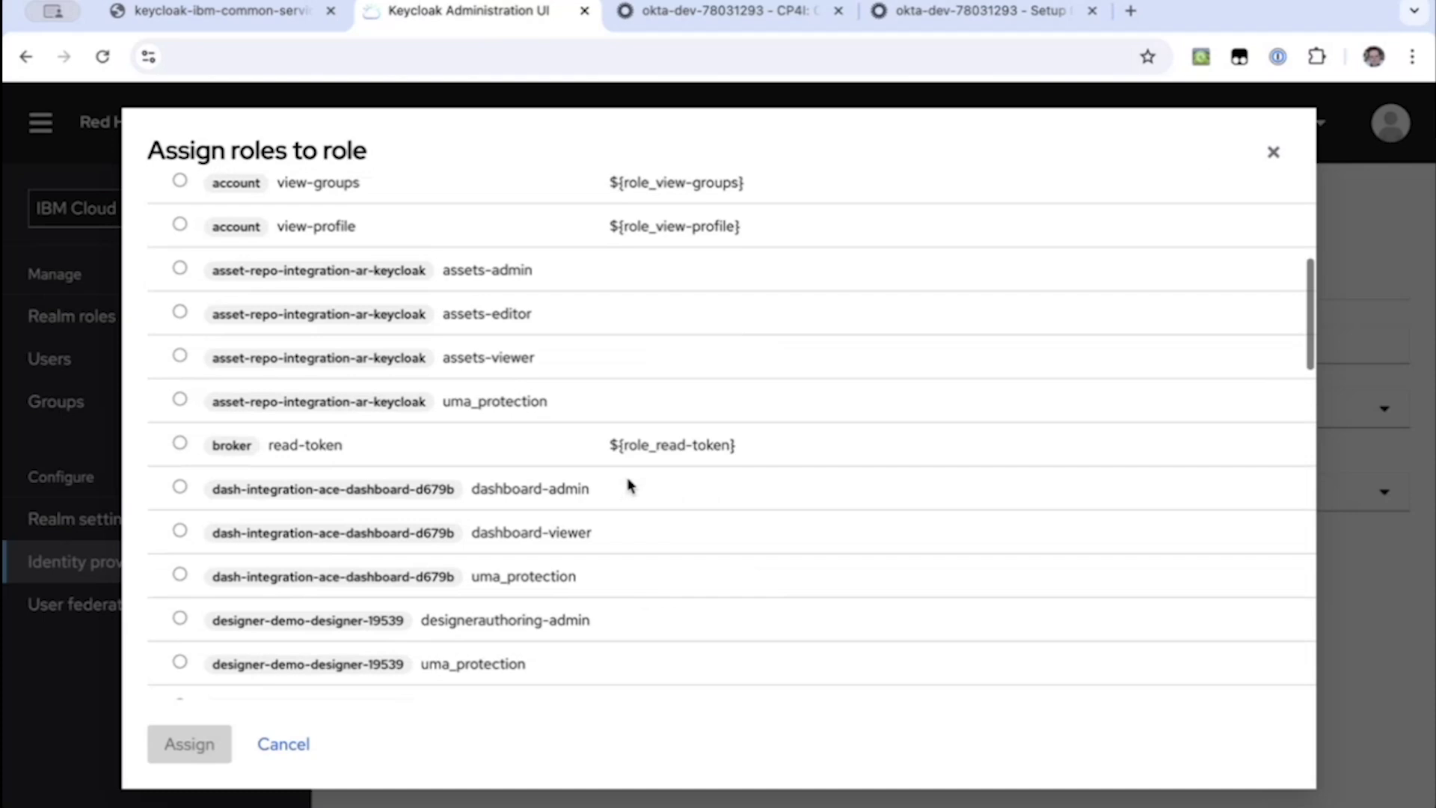
{"action": "scroll", "coordinate": [628, 485], "scroll_direction": "down", "scroll_amount": 8}
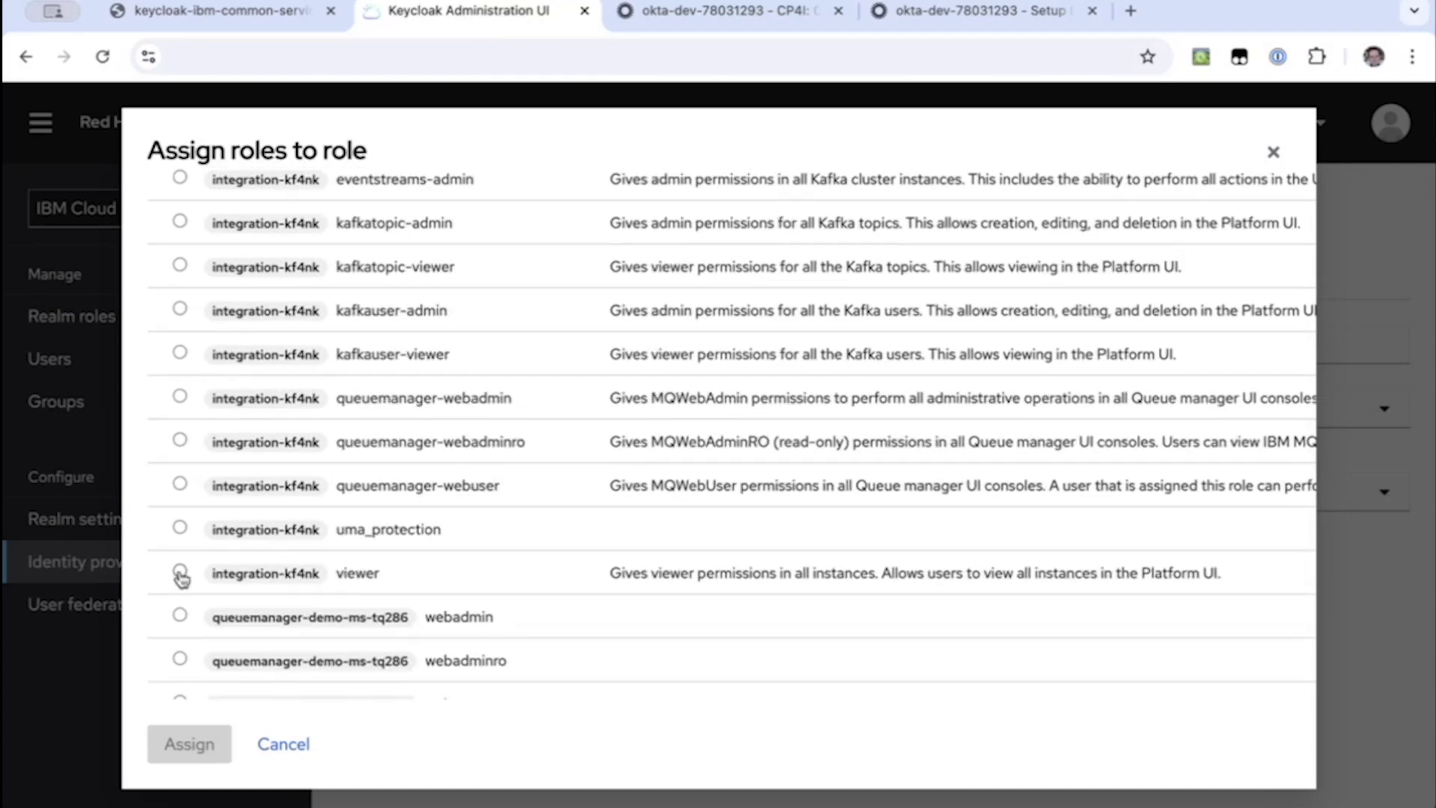
{"action": "left_click", "coordinate": [180, 571]}
{"action": "left_click", "coordinate": [189, 732]}
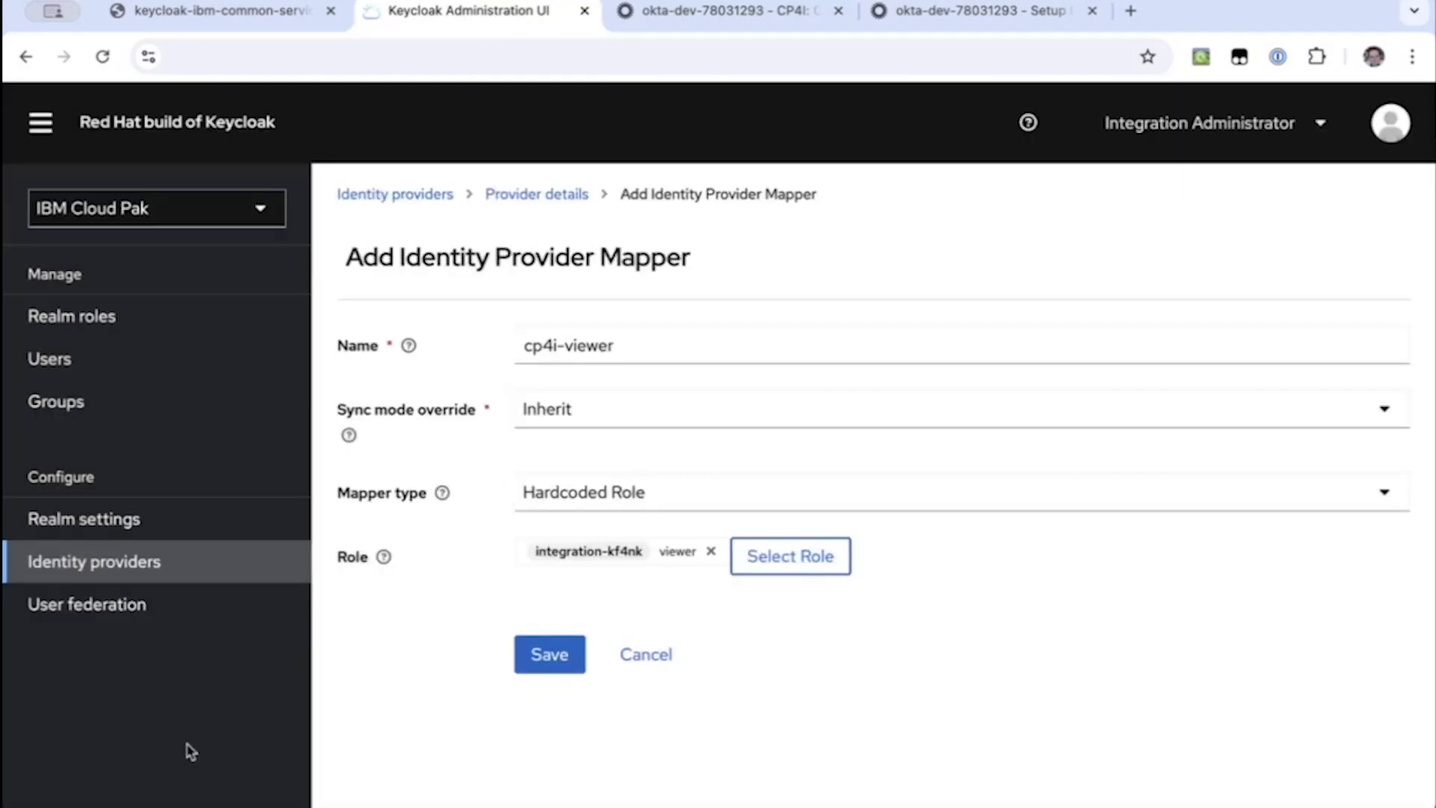
{"action": "left_click", "coordinate": [549, 655]}
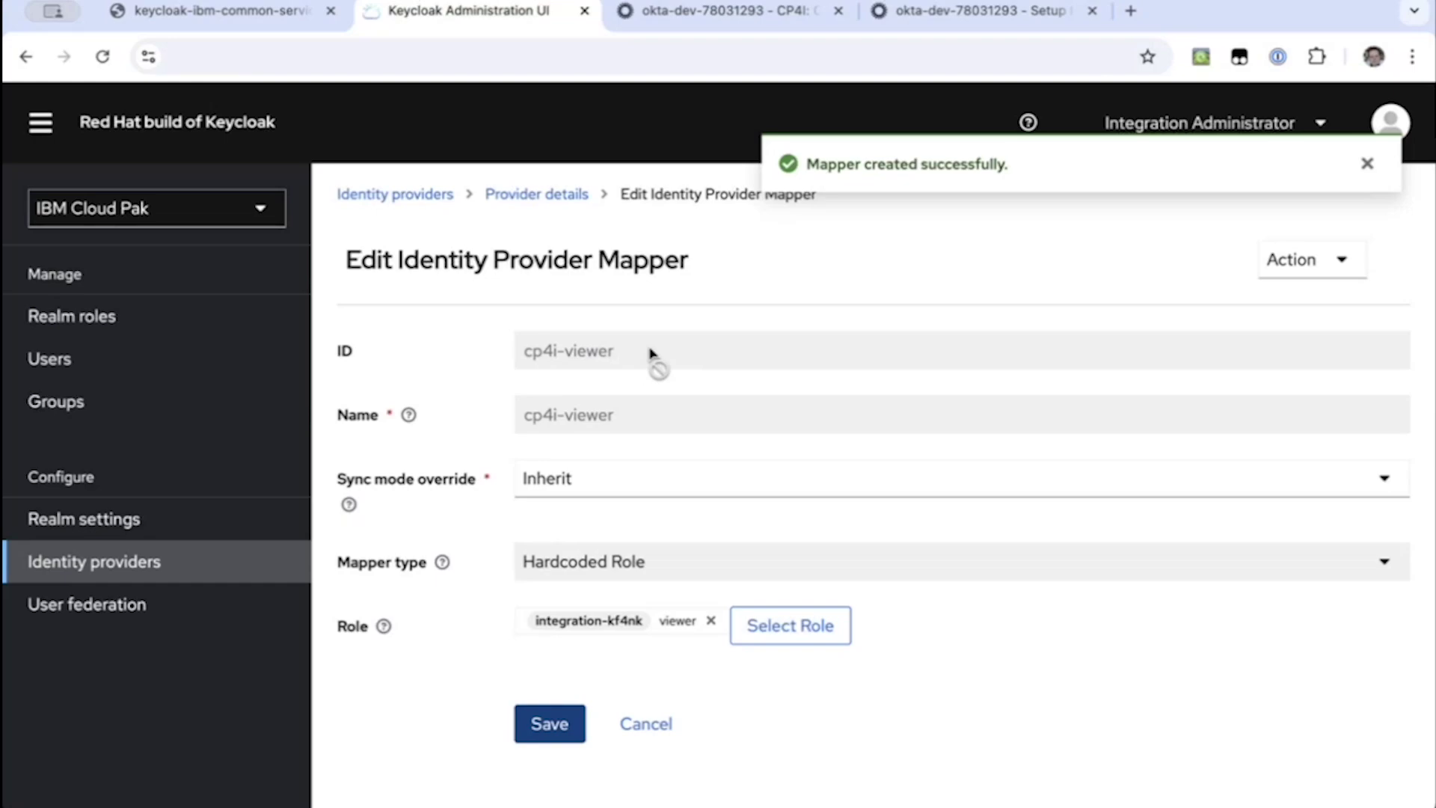
Log in to Cloud Pak through Okta and open Profile and settings from the avatar menu.
{"action": "key", "text": "alt+Tab"}
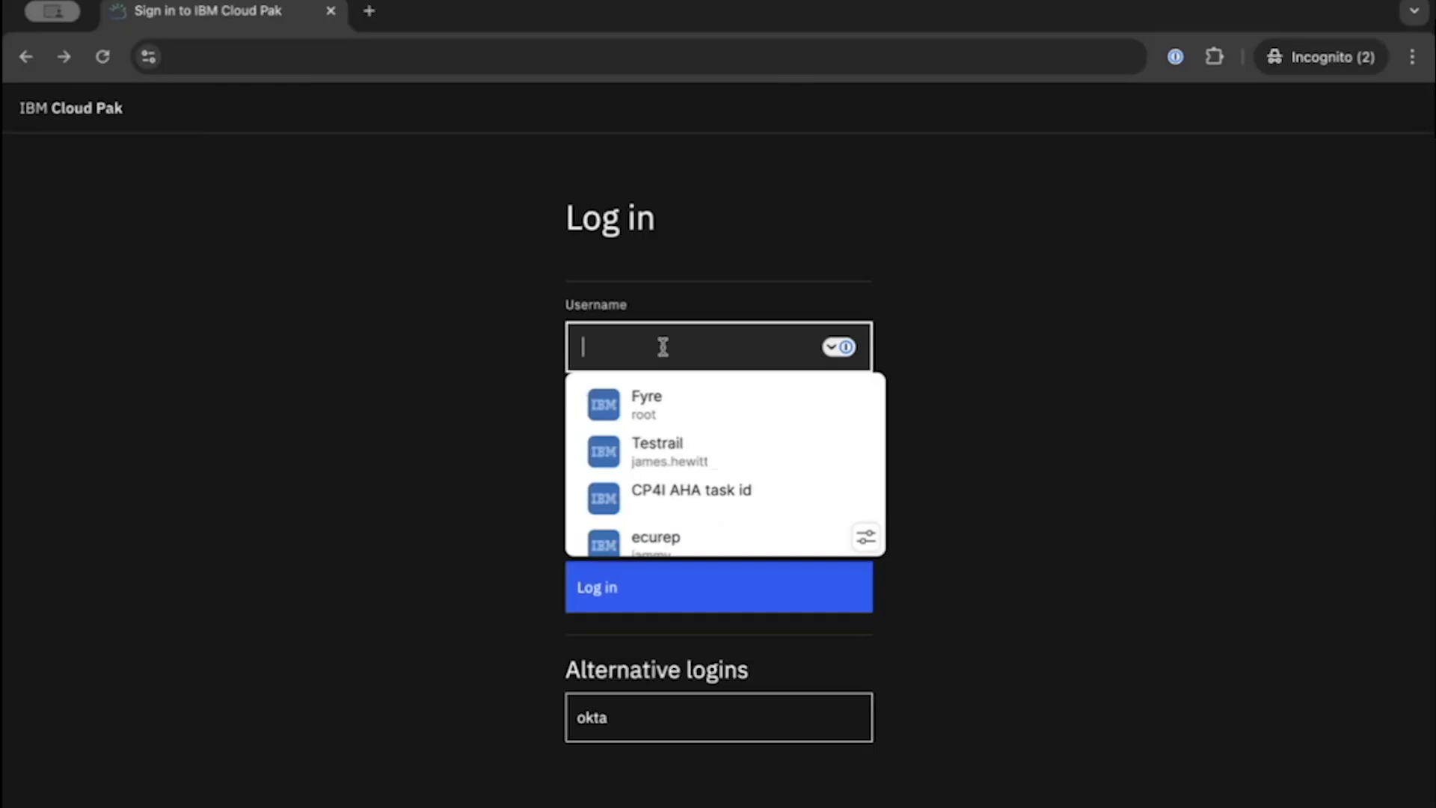
{"action": "left_click", "coordinate": [1170, 481]}
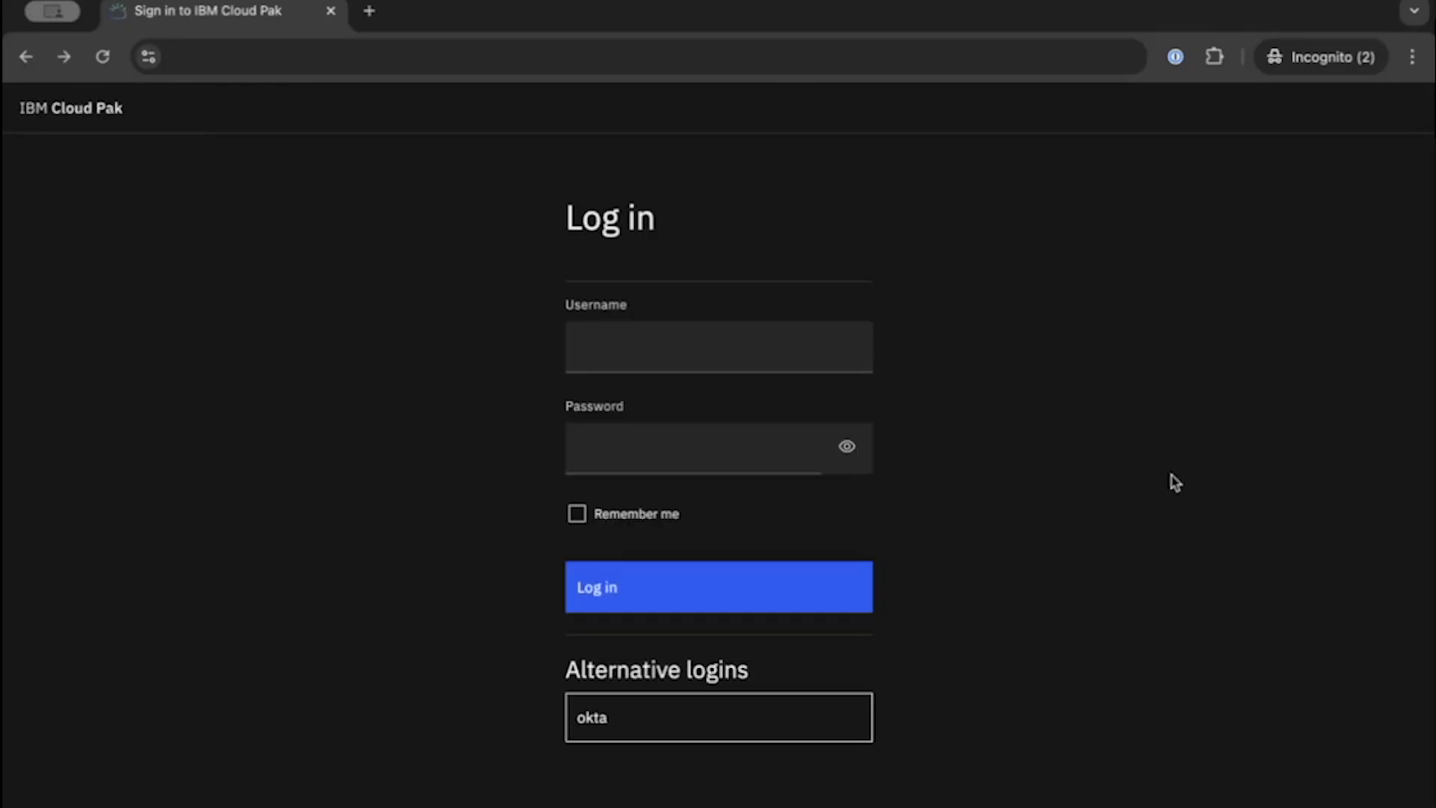
{"action": "left_click", "coordinate": [695, 731]}
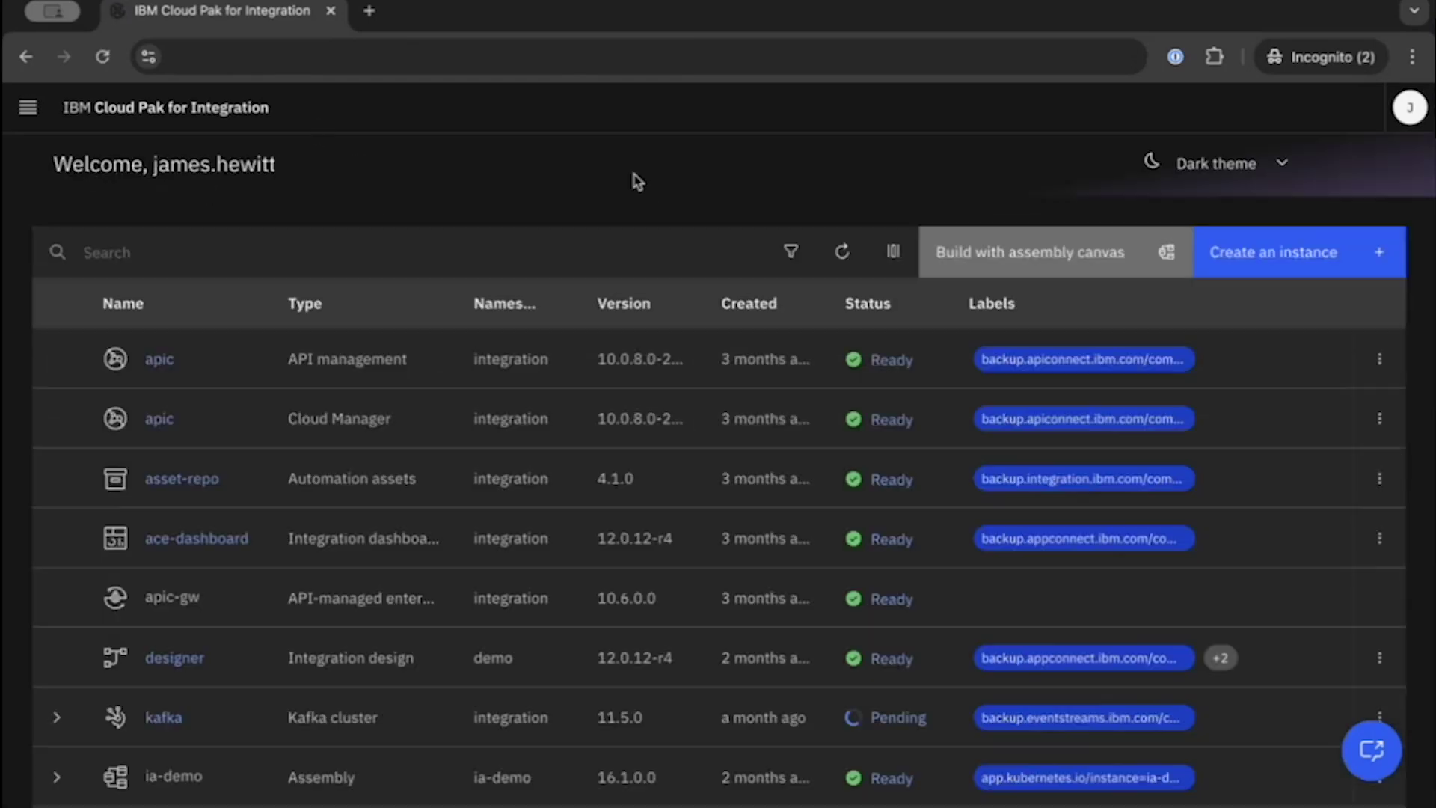
{"action": "left_click", "coordinate": [1411, 108]}
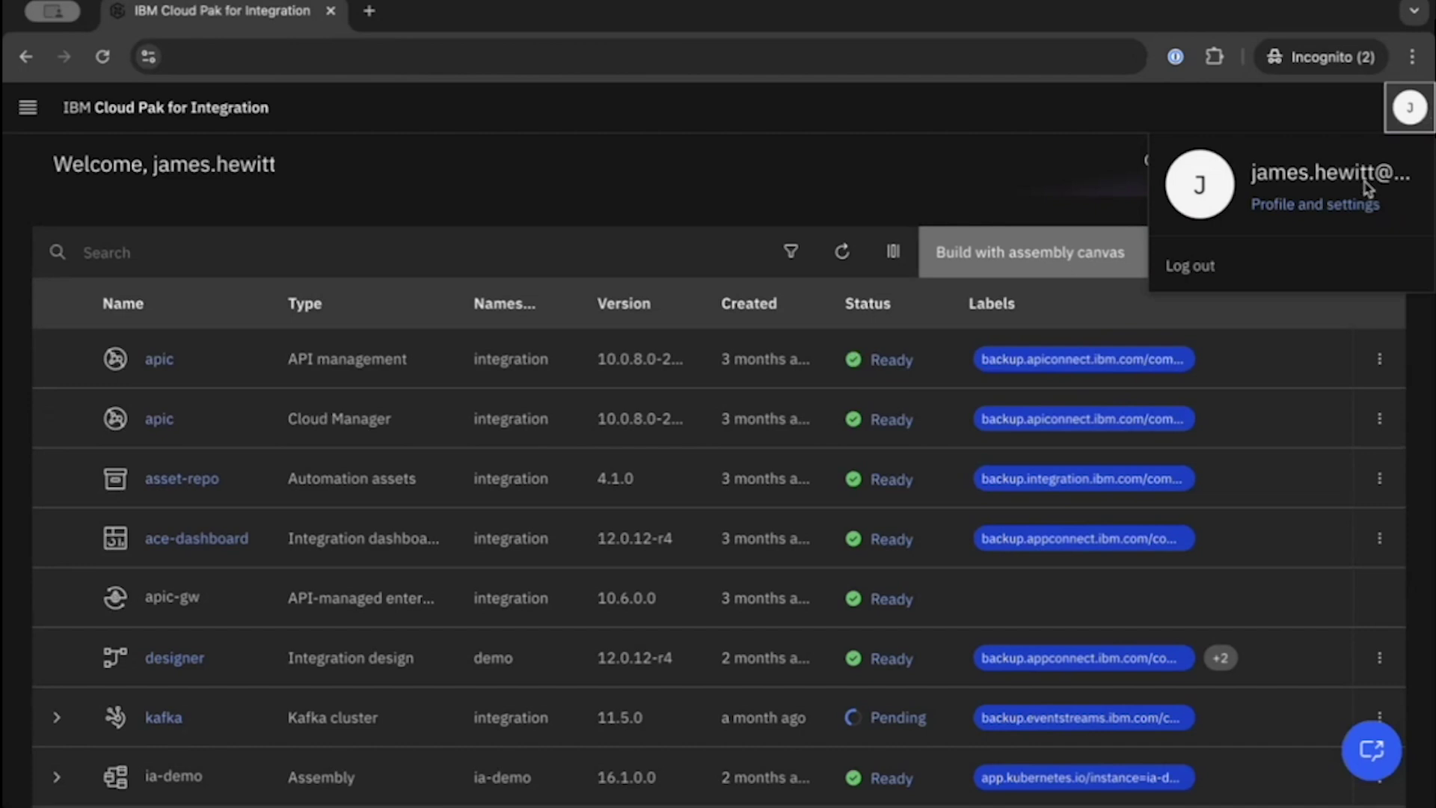
{"action": "left_click", "coordinate": [1302, 203]}
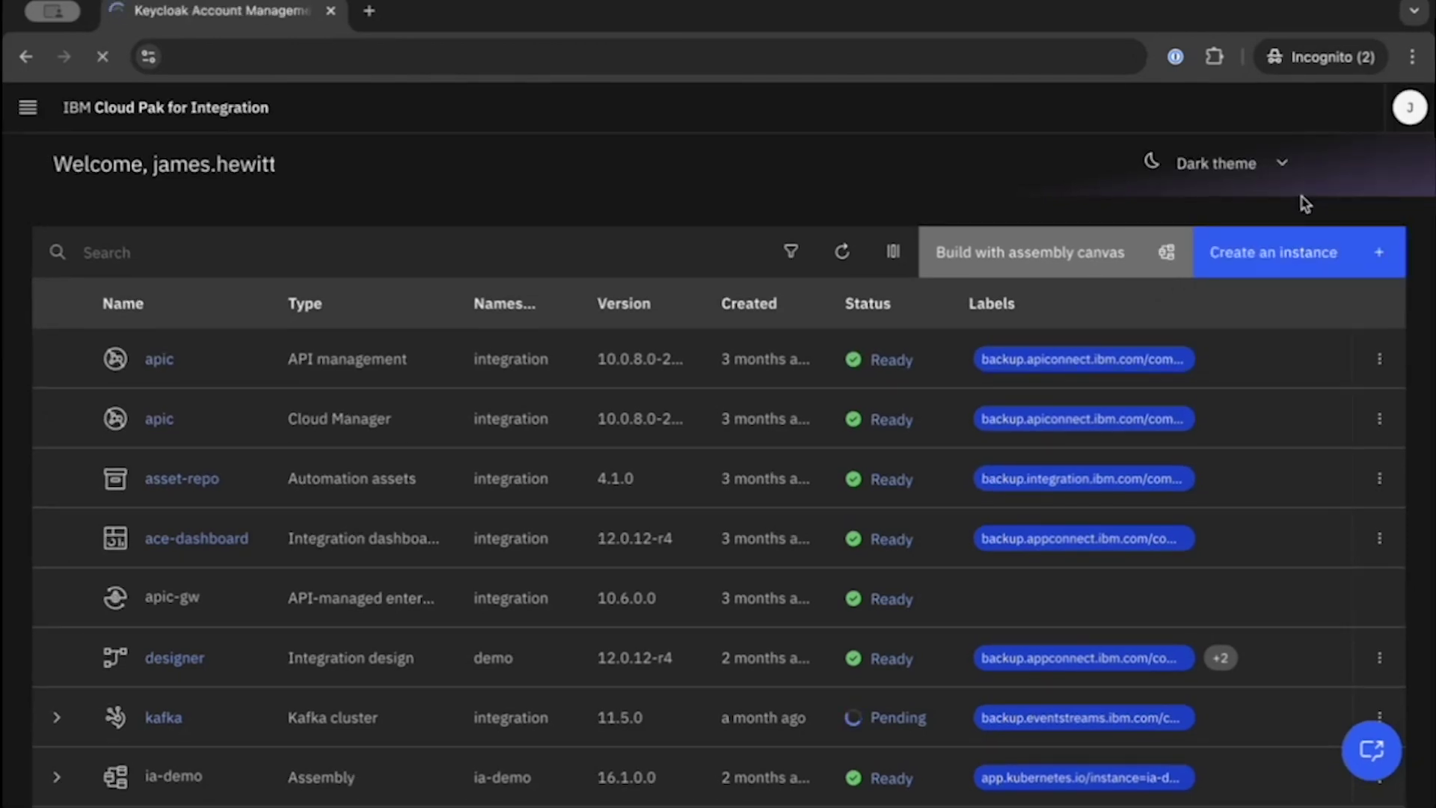